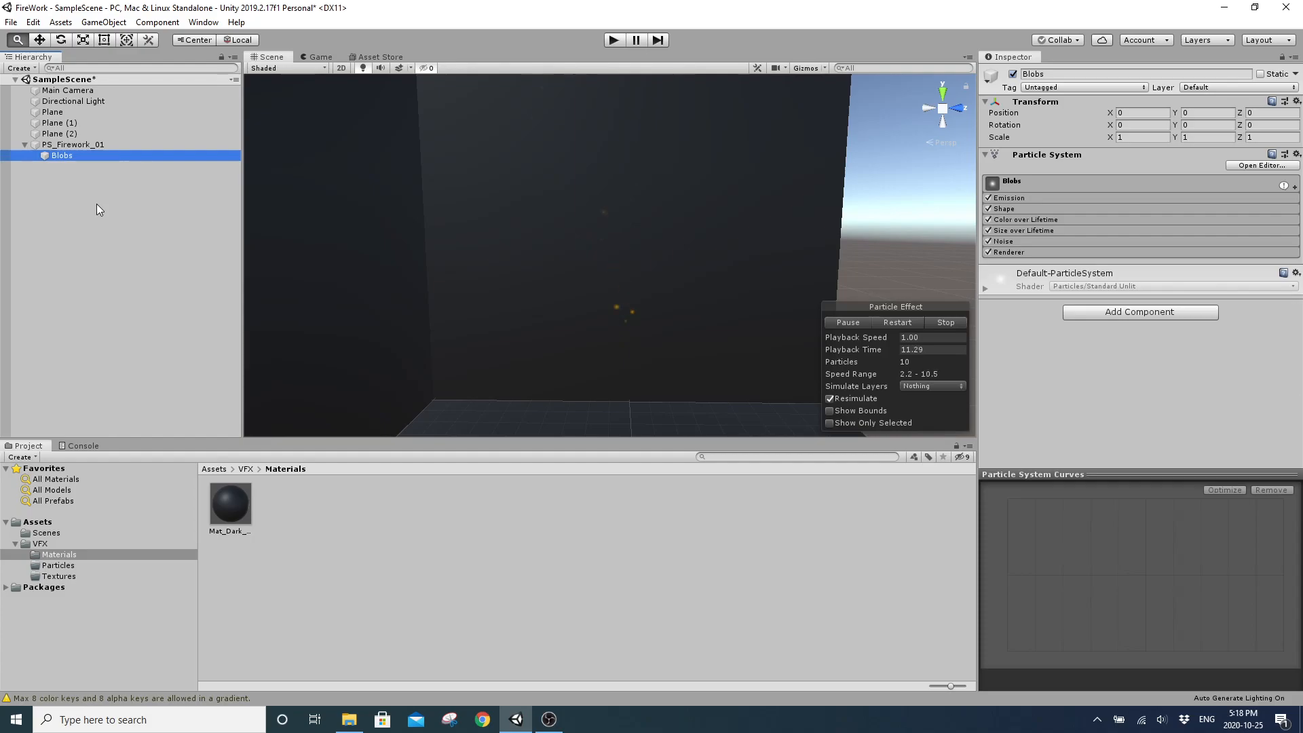
Replace the Blobs child of PS_Firework_01 with a new Particle System named Projectile
left_click(117, 142)
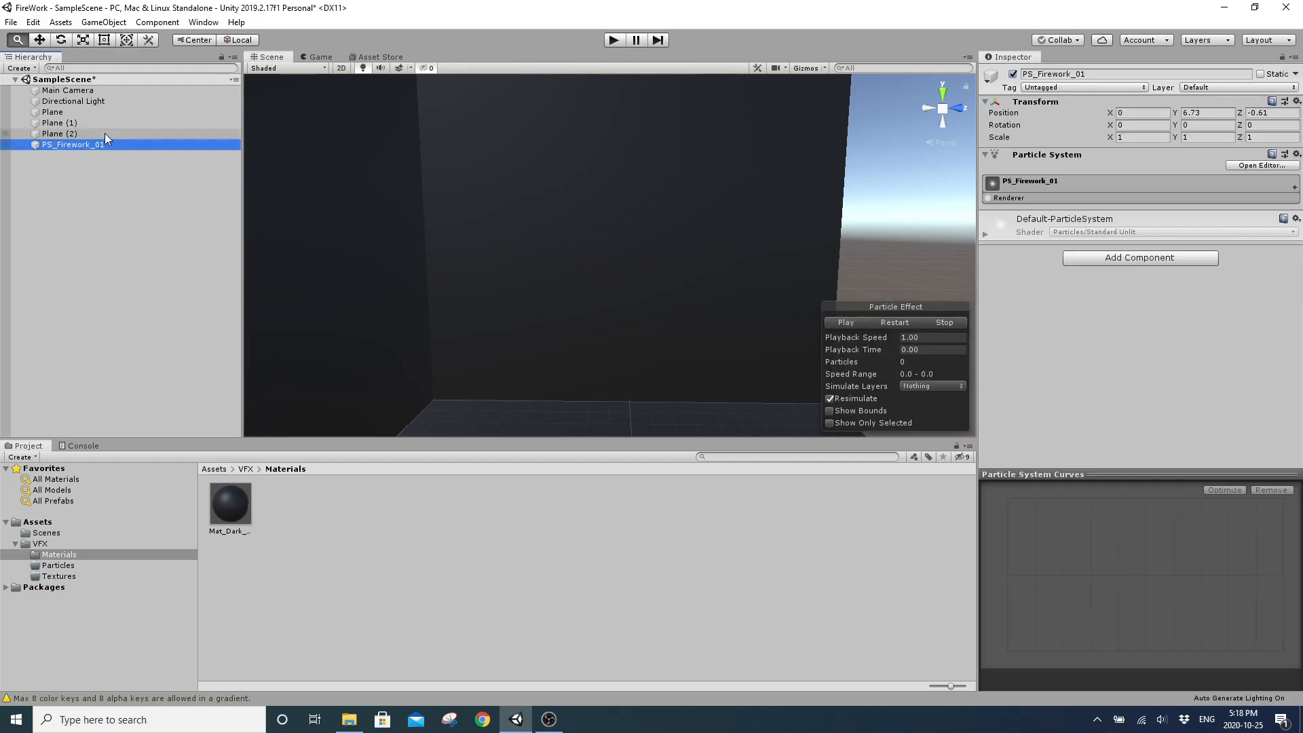
right_click(103, 149)
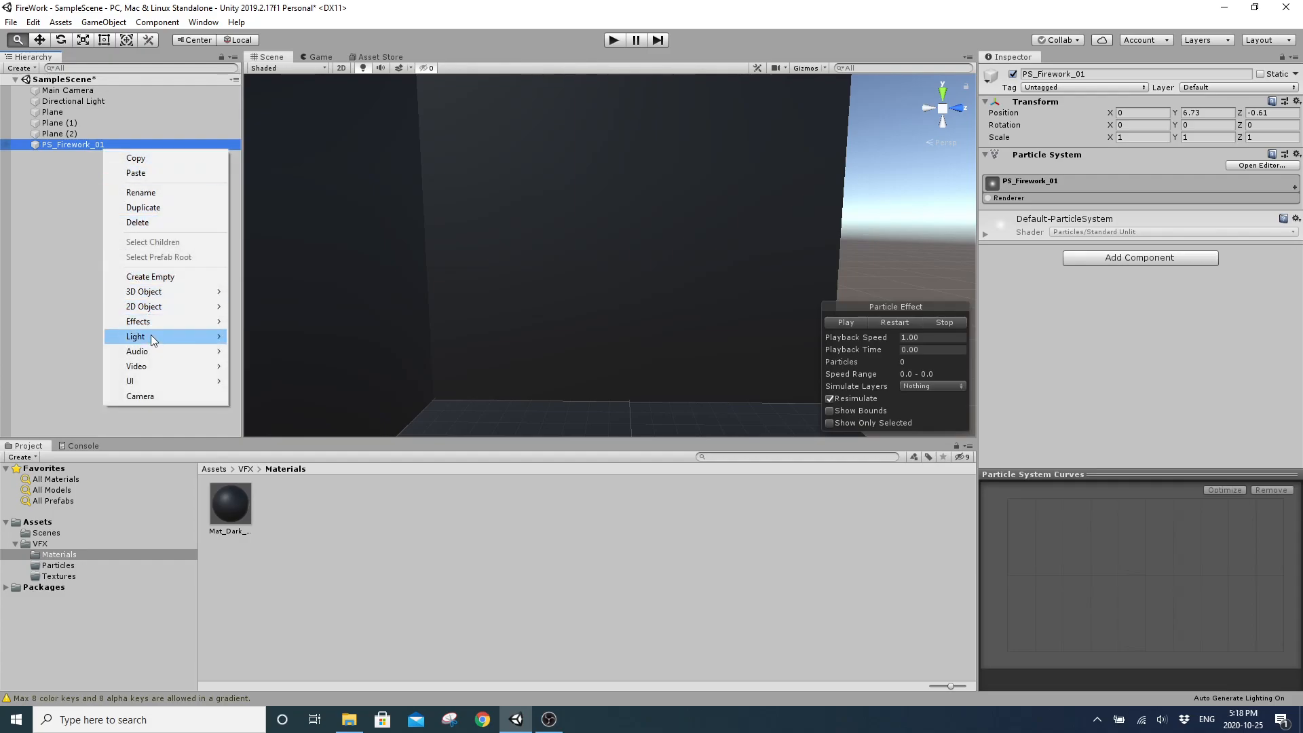
mouse_move(156, 322)
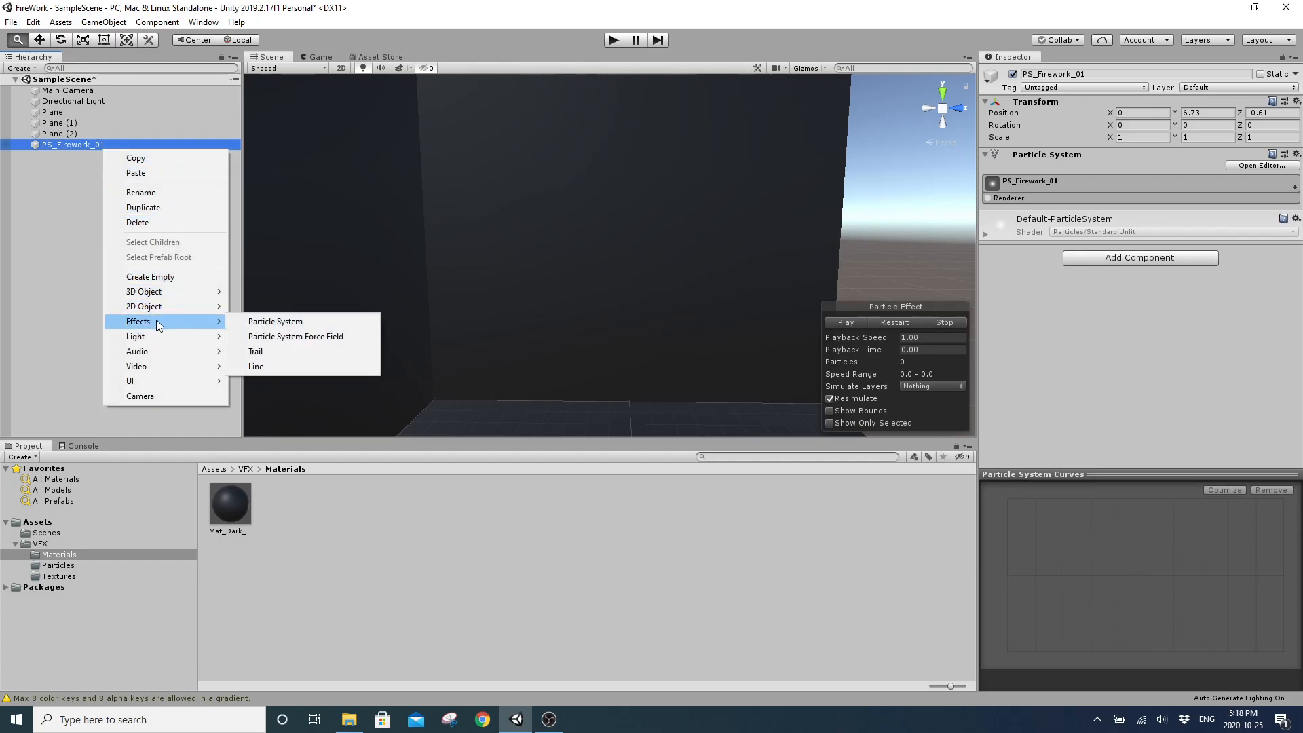
left_click(304, 322)
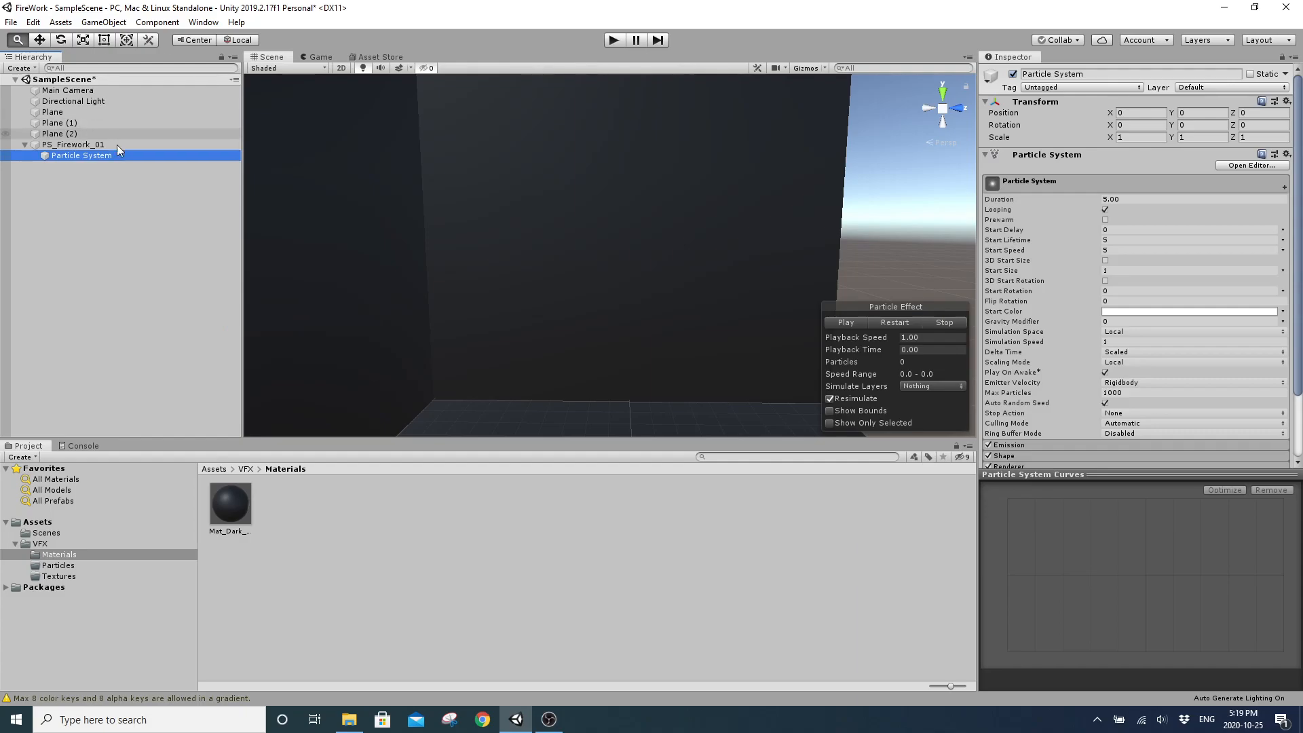
left_click(138, 155)
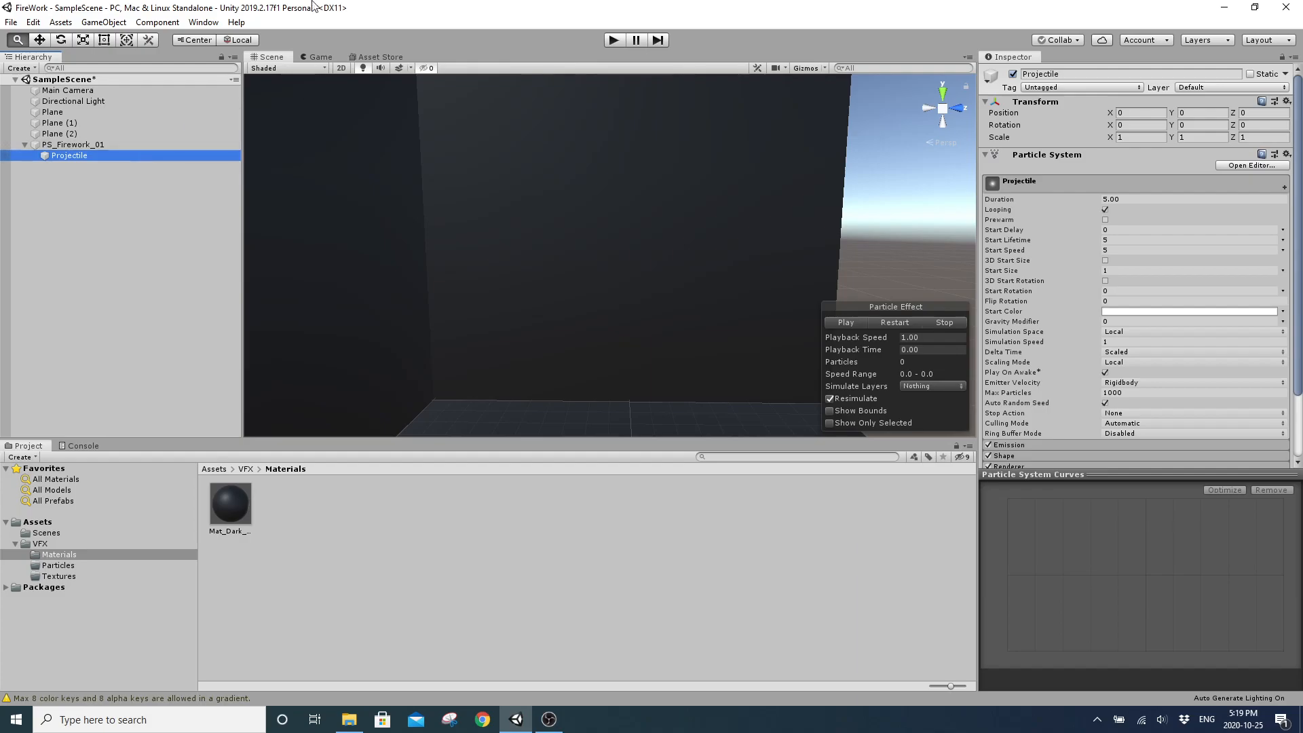
Play the Projectile effect in the scene and compare its emission with the Shape module disabled and enabled
mouse_move(479, 277)
left_mouse_down("alt")
mouse_move(494, 294)
mouse_move(487, 273)
left_mouse_up("alt")
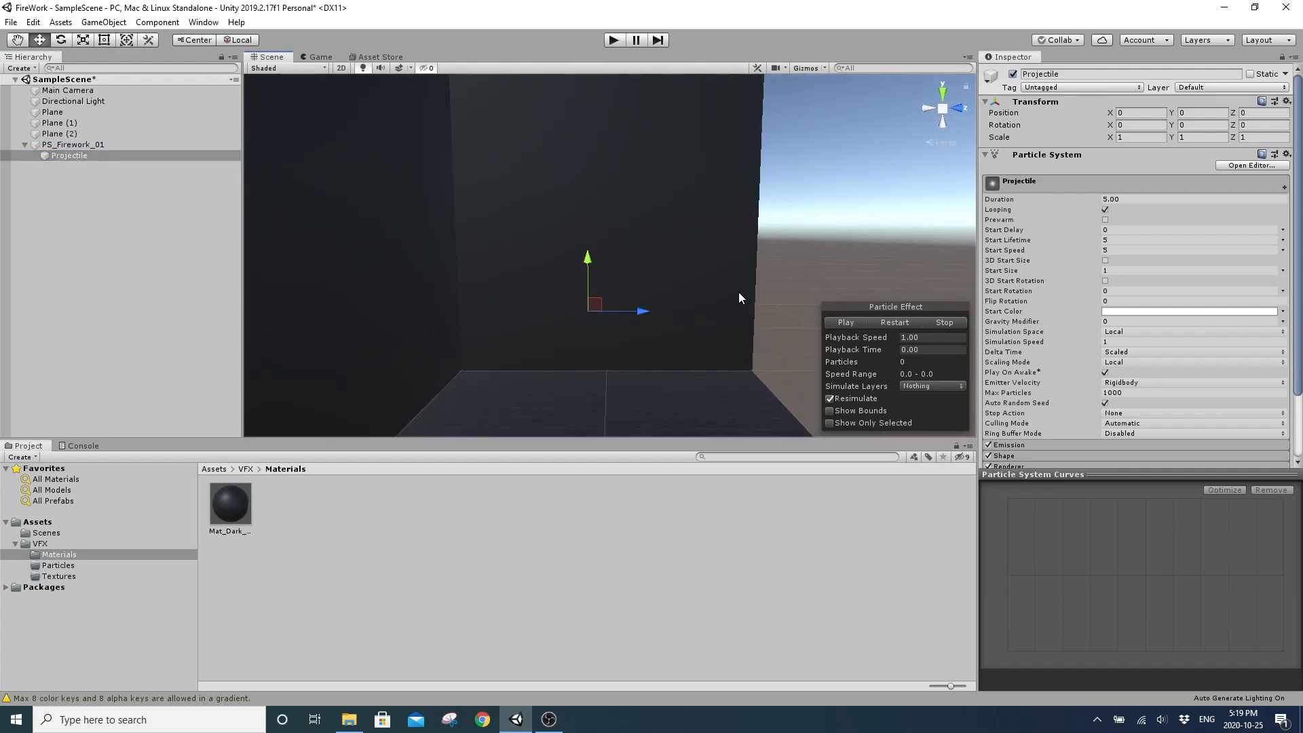
left_click(895, 320)
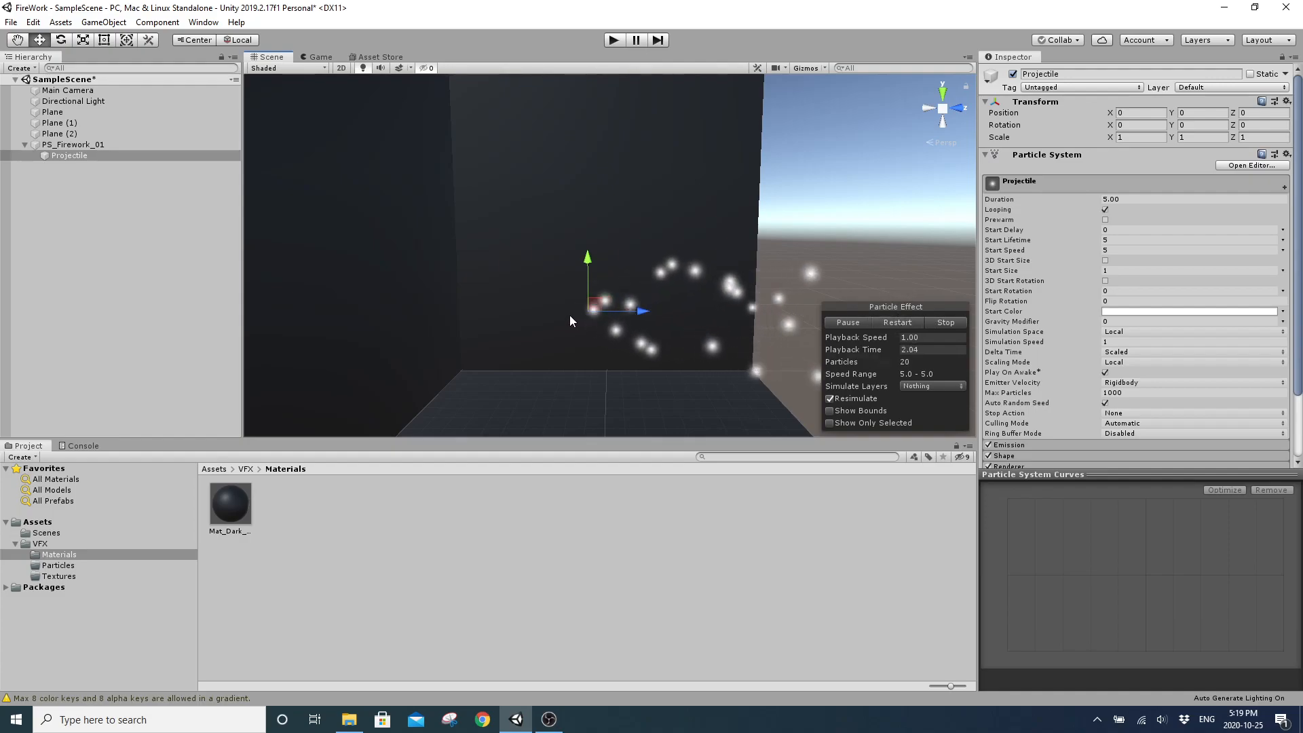
left_click(1058, 181)
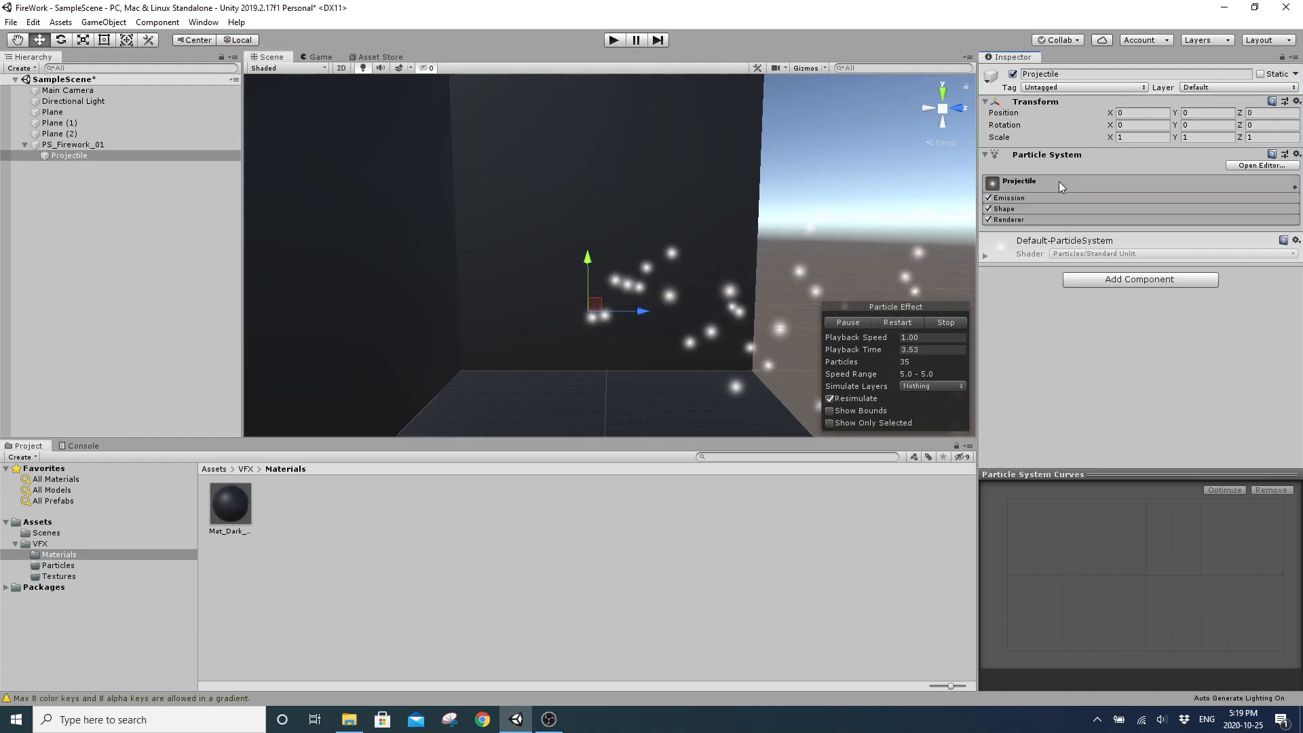
left_click(987, 208)
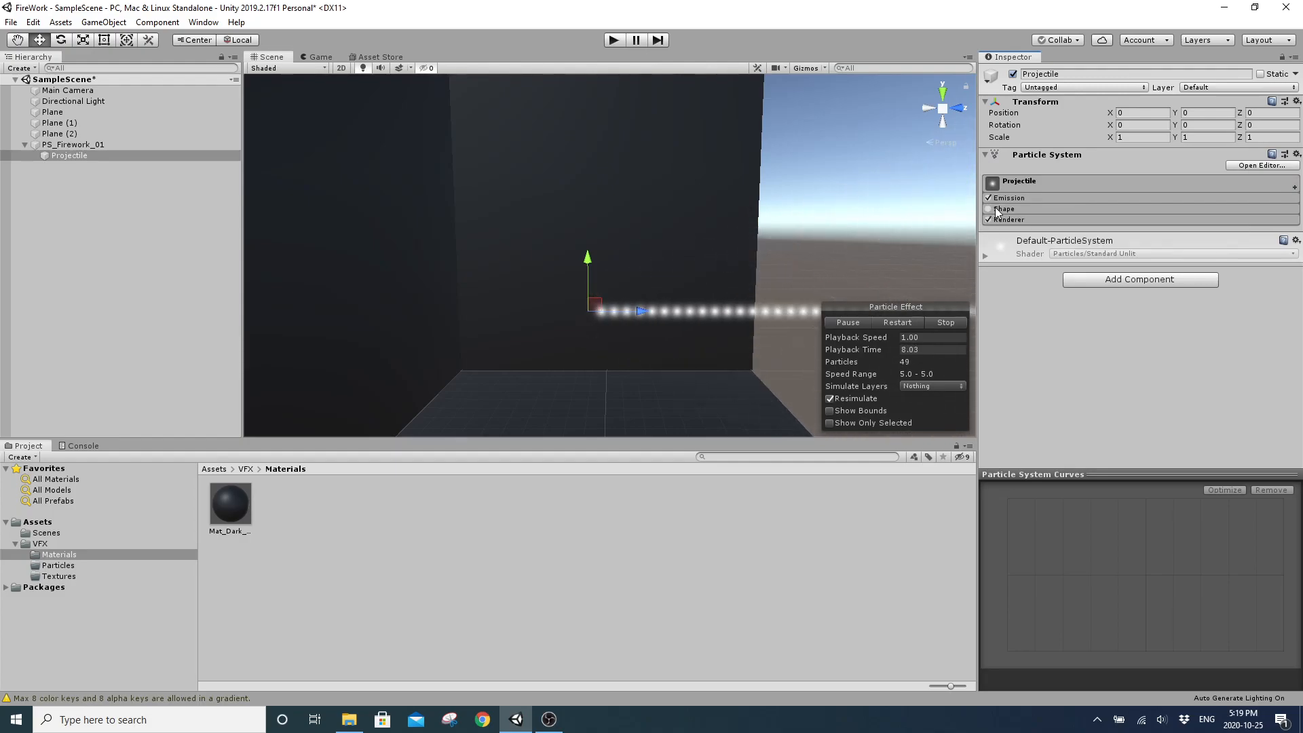
left_click(988, 208)
Set the Projectile's cone shape radius to 0.0001 and the shape's X rotation to -90
left_click(1020, 208)
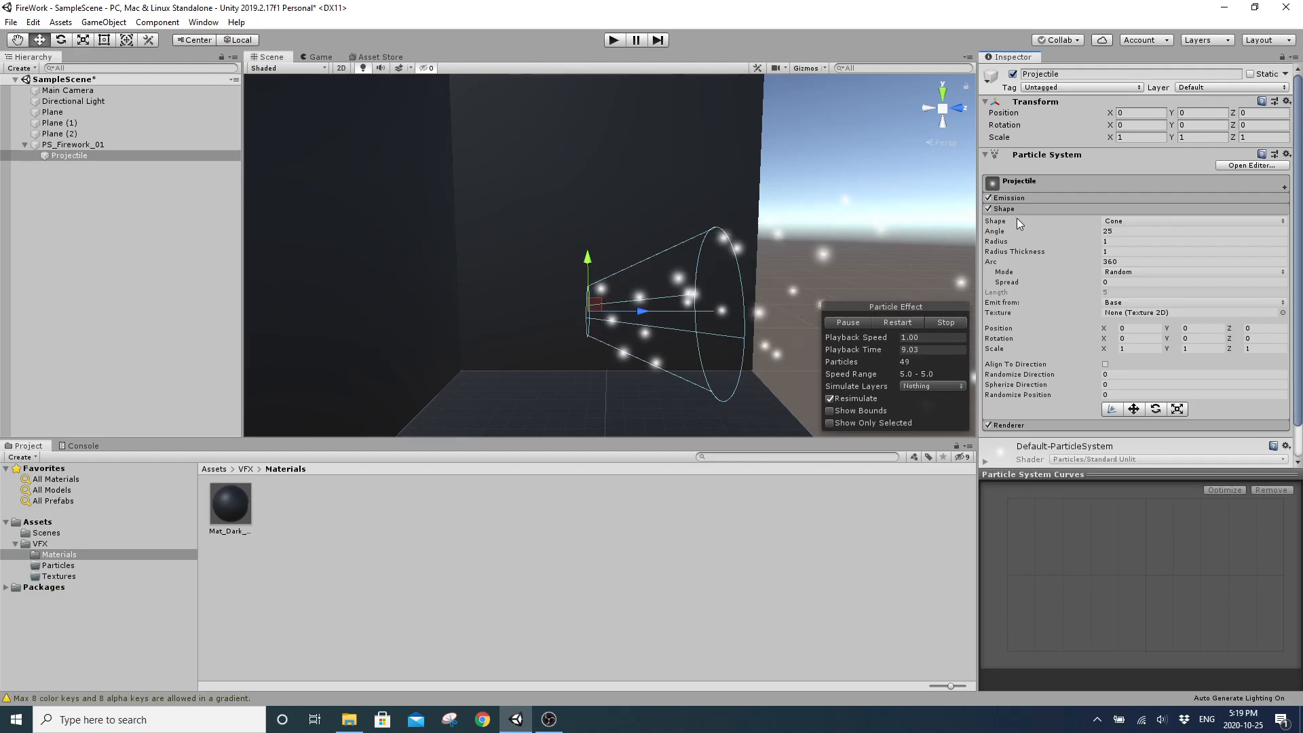
left_click(1163, 238)
type("0.0001")
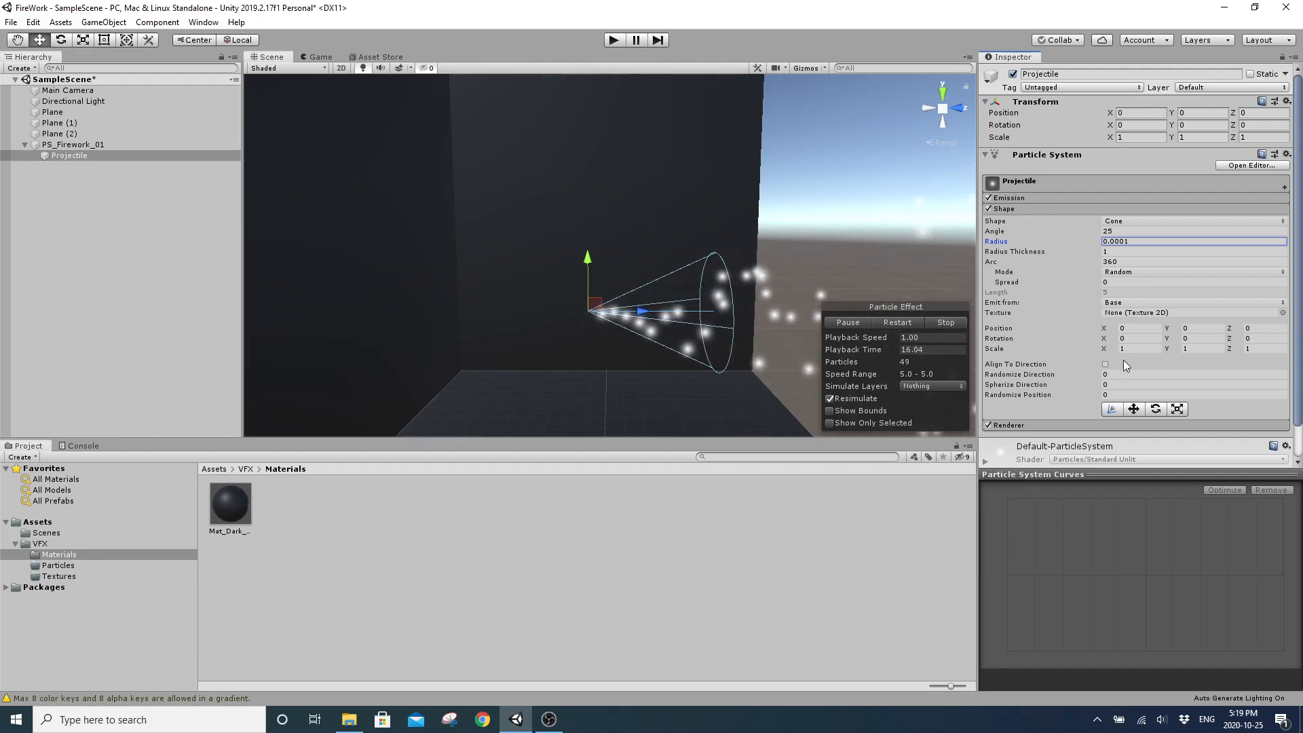
left_click(1137, 337)
type("-")
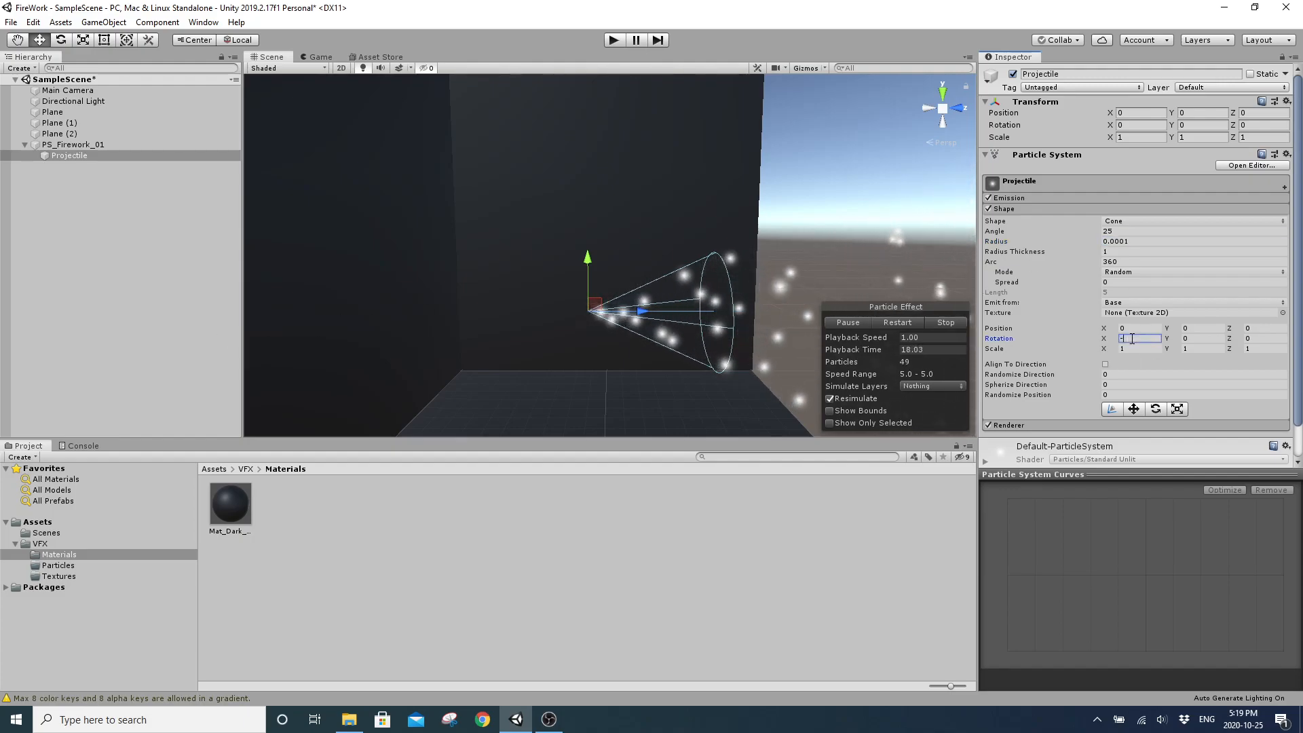
type("90")
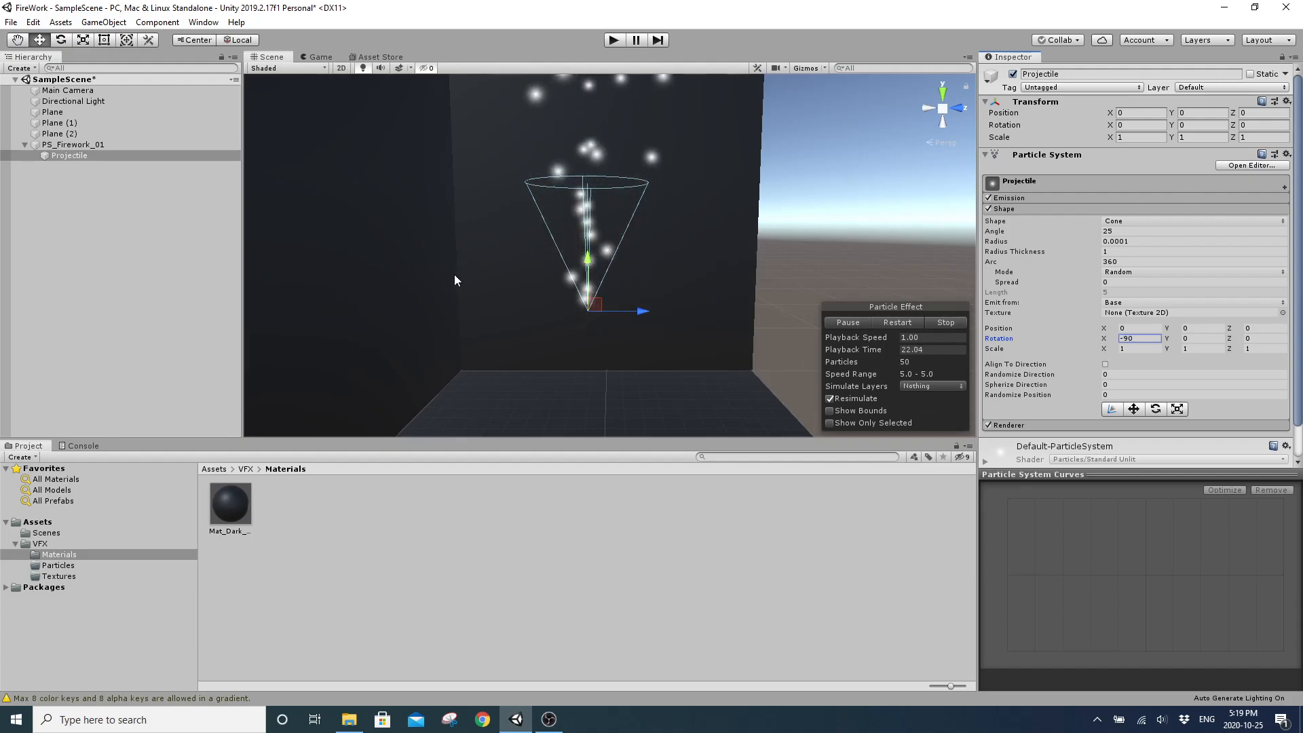
Try rotating the Projectile object about 41 degrees around its X axis, and undo the rotation
left_click(65, 114)
left_click(76, 155)
left_click(79, 135)
left_click(79, 156)
key("e")
left_click_drag(597, 257, 669, 295)
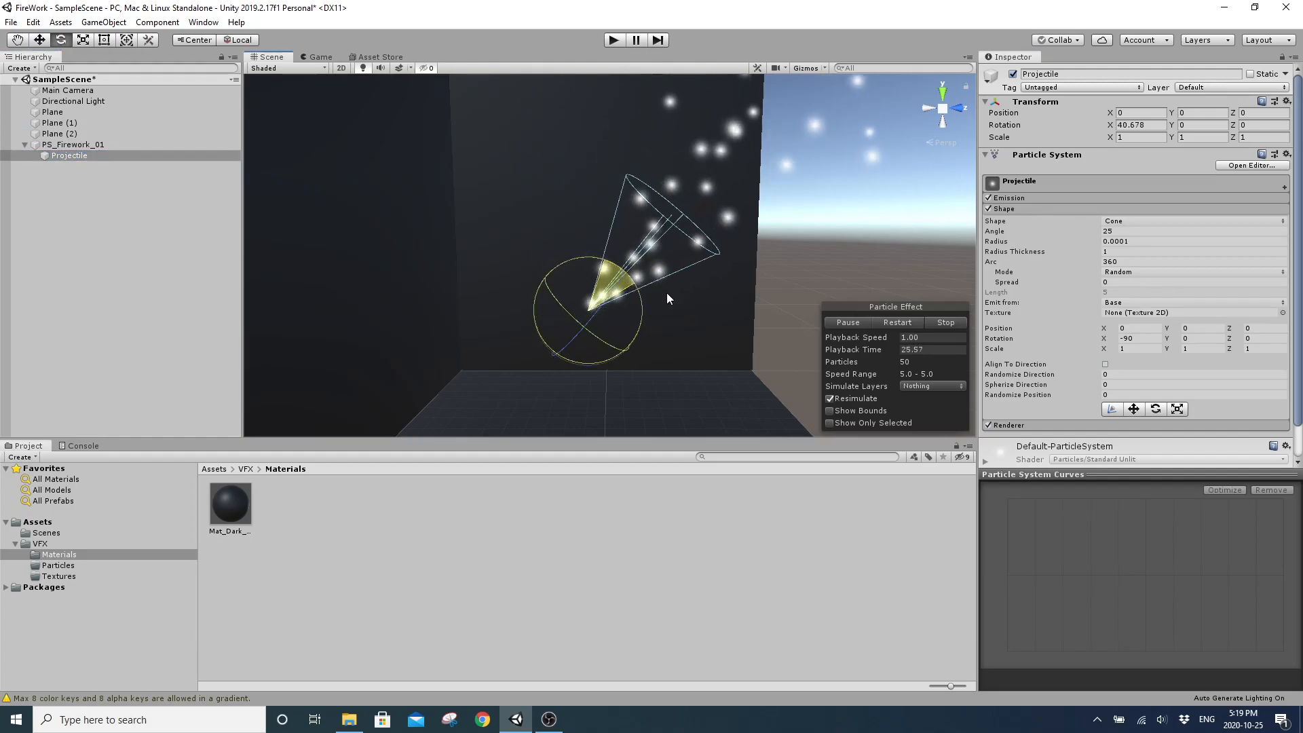
key("ctrl+z")
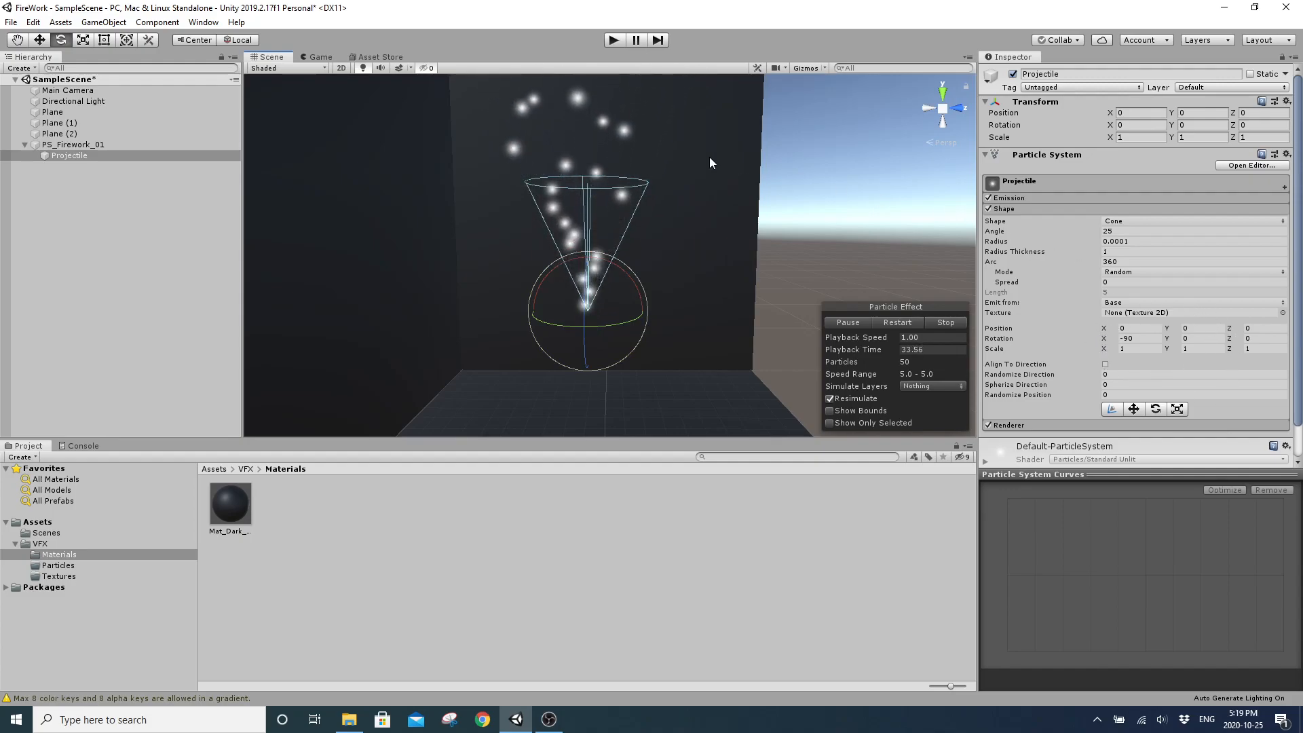
key("w")
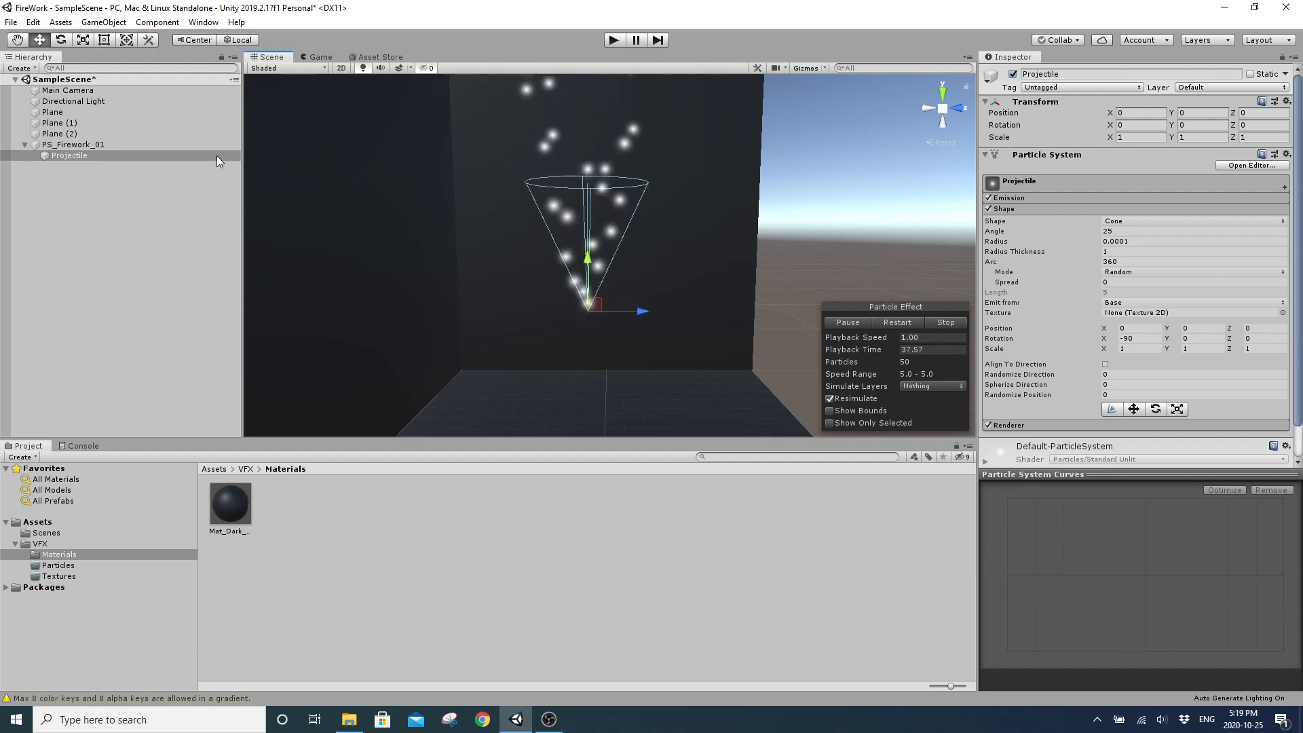
Try tilting the Projectile object to about 32.7 degrees on X and -16.8 degrees on Z
left_click(106, 145)
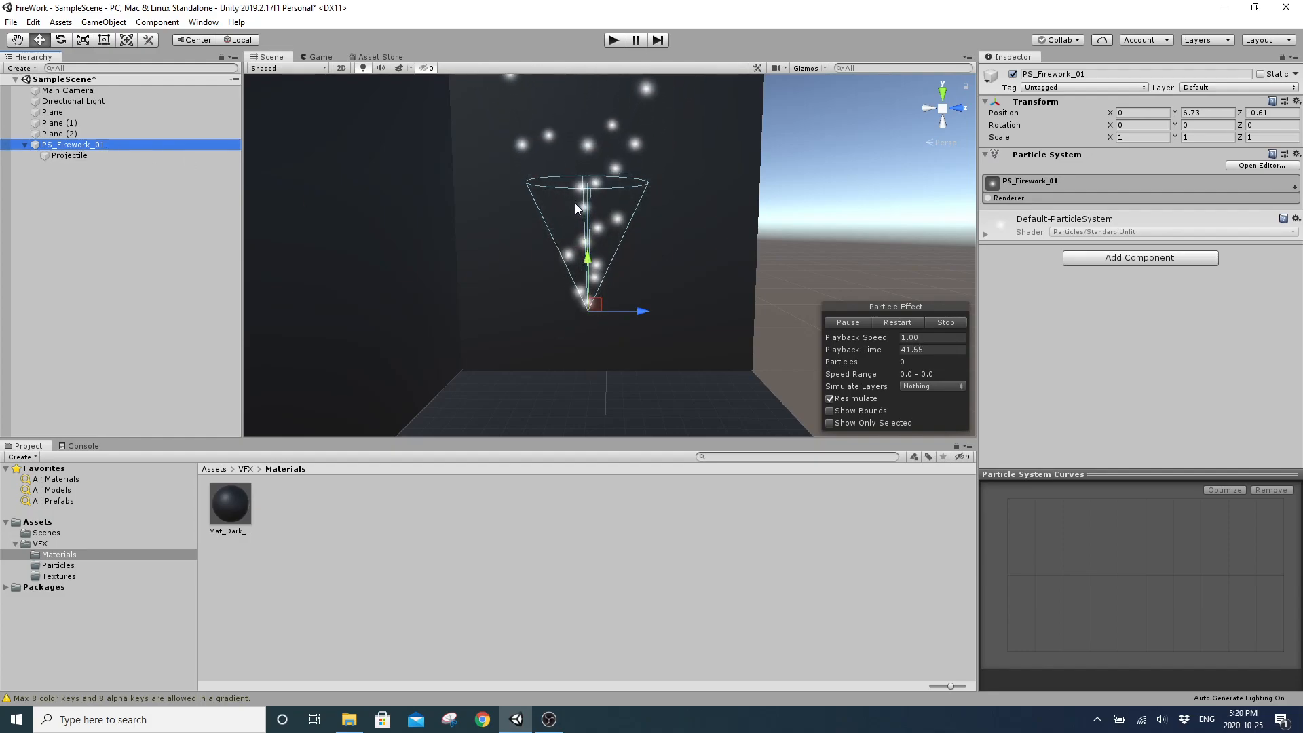
left_click(85, 155)
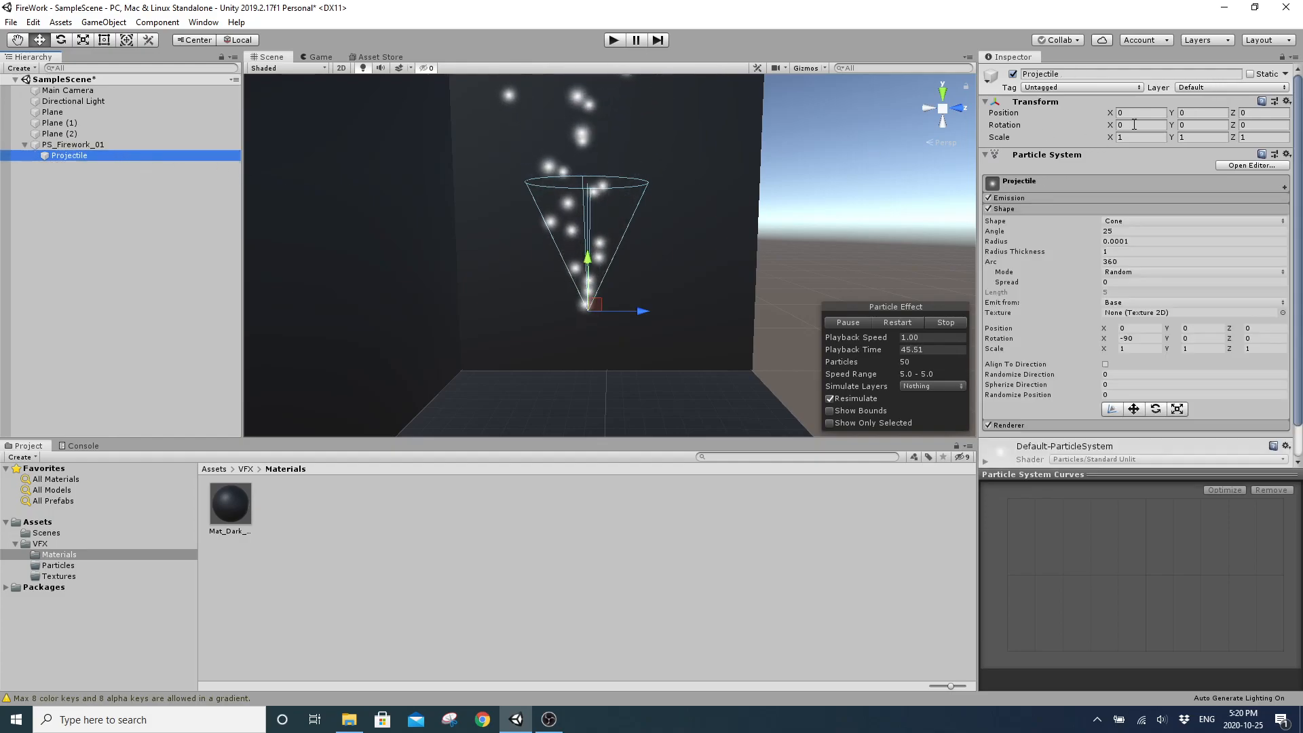
left_click(1188, 127)
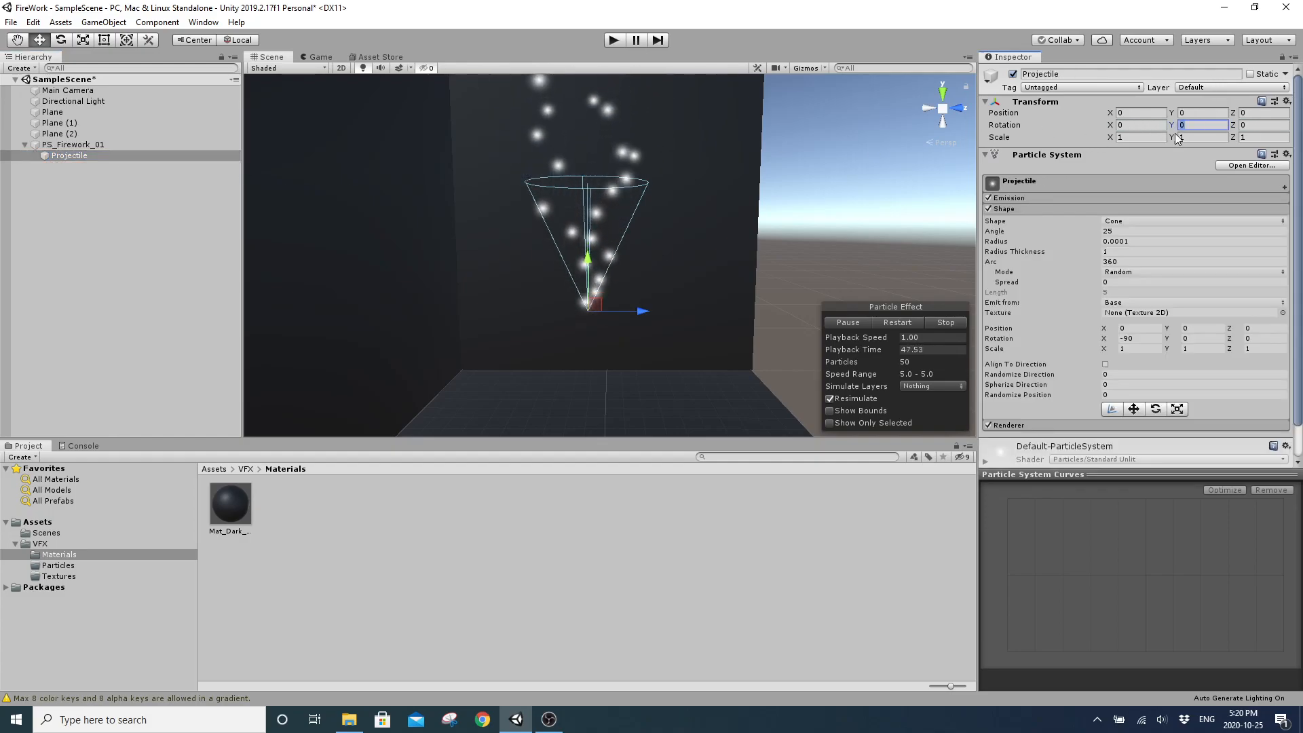
type("e")
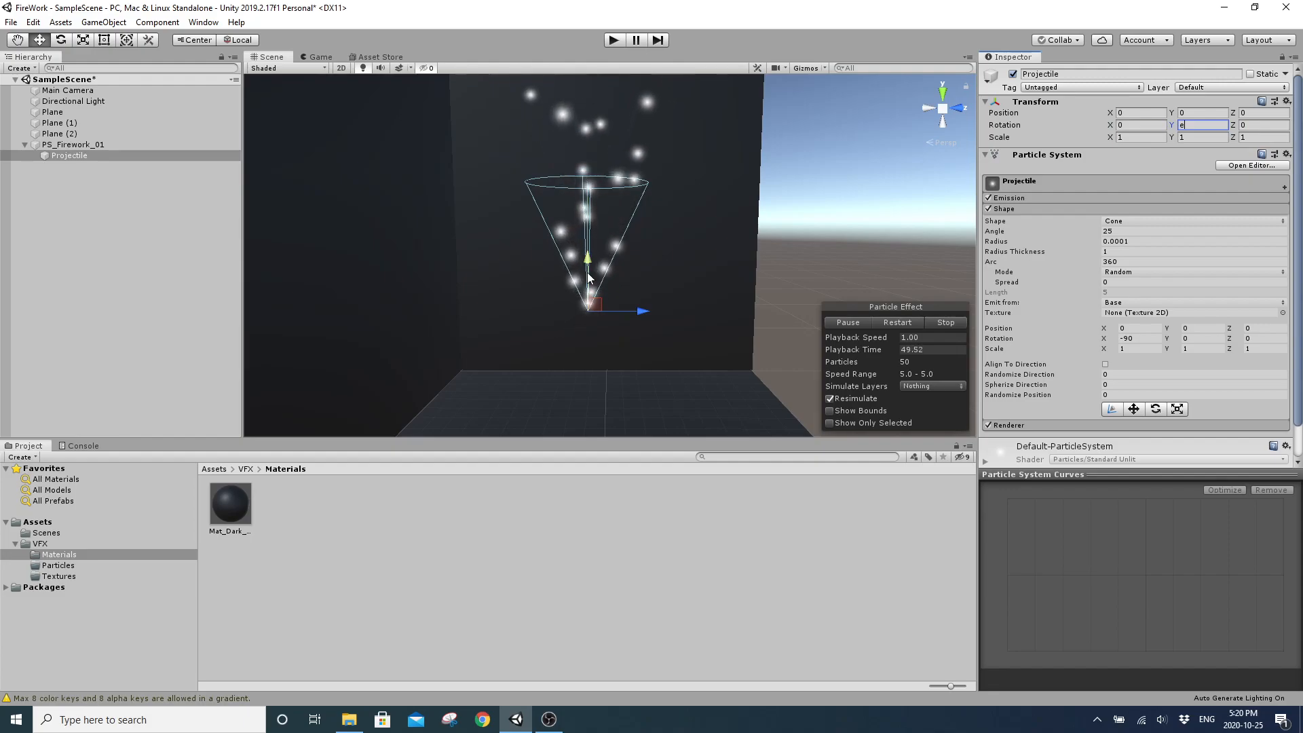
right_click_drag(591, 276, 605, 261)
key("e")
left_click_drag(584, 282, 579, 323)
right_click_drag(548, 324, 522, 342)
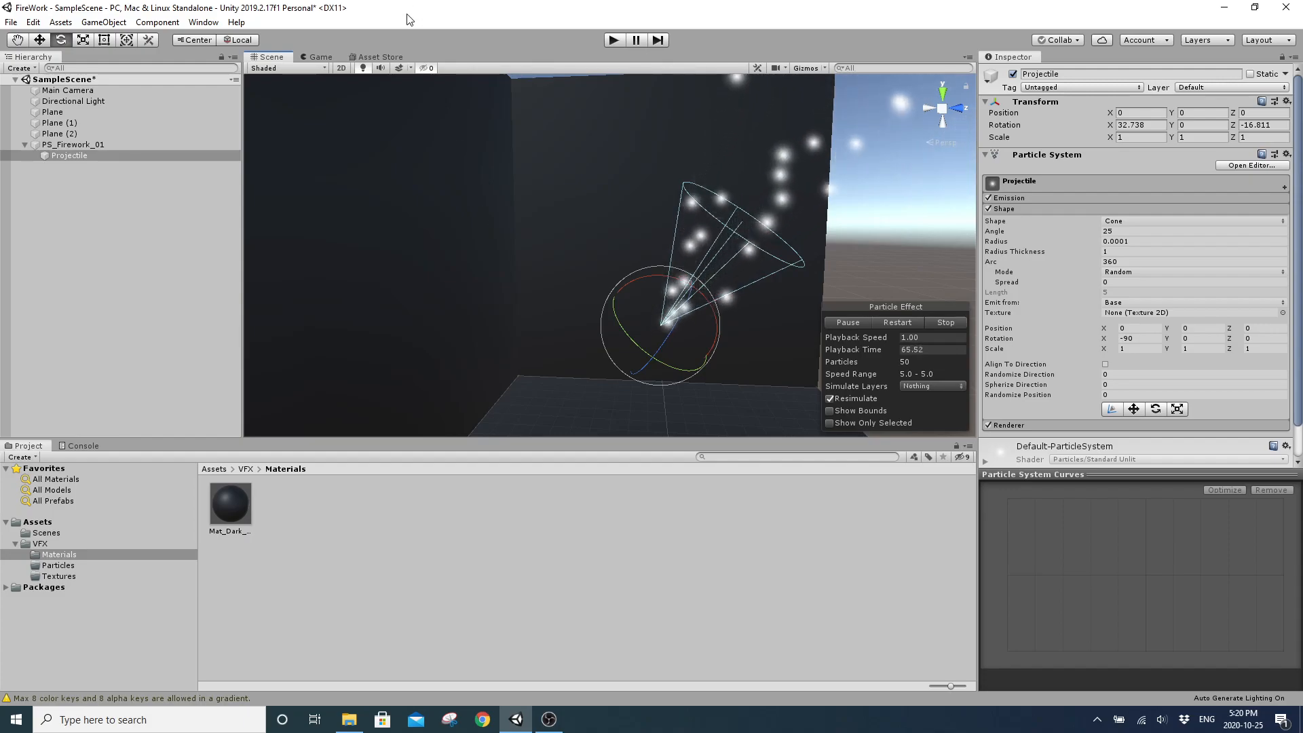
Reset the Projectile object's X and Z rotation to 0
left_click_drag(602, 197, 615, 214, "alt")
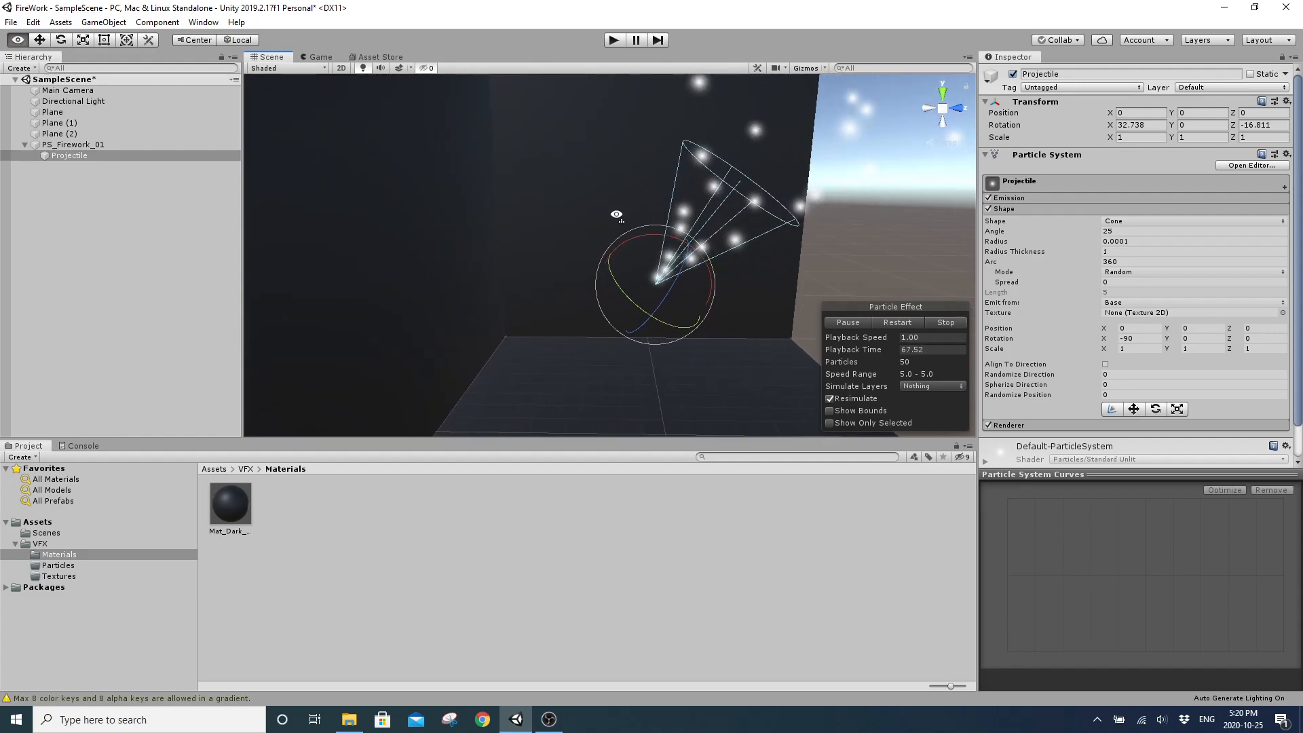
key("d")
left_click(1164, 125)
type("0")
left_click(1273, 124)
type("0")
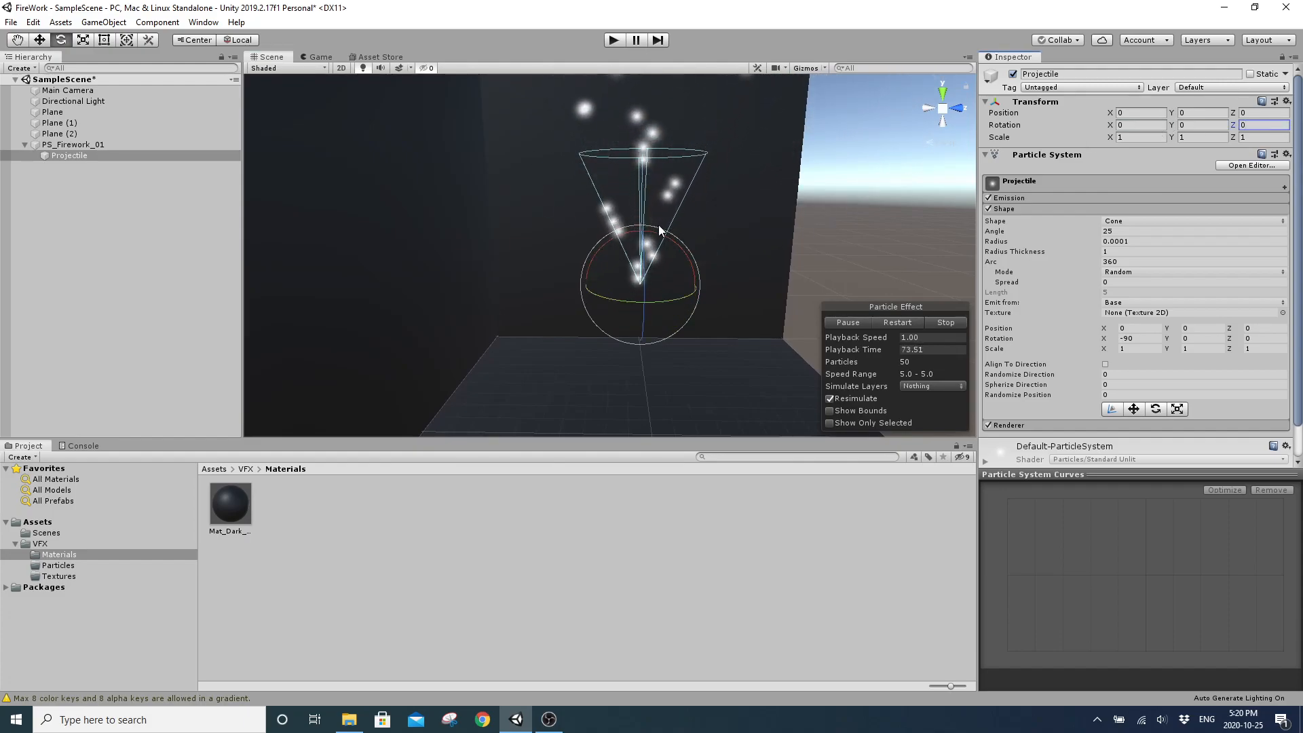
Examine the Projectile's upward emission cone above the floor plane from several viewpoints
right_click_drag(521, 202, 520, 240)
key("d")
key("w")
key("a")
key("w")
right_click_drag(722, 262, 702, 250)
key("a")
key("s")
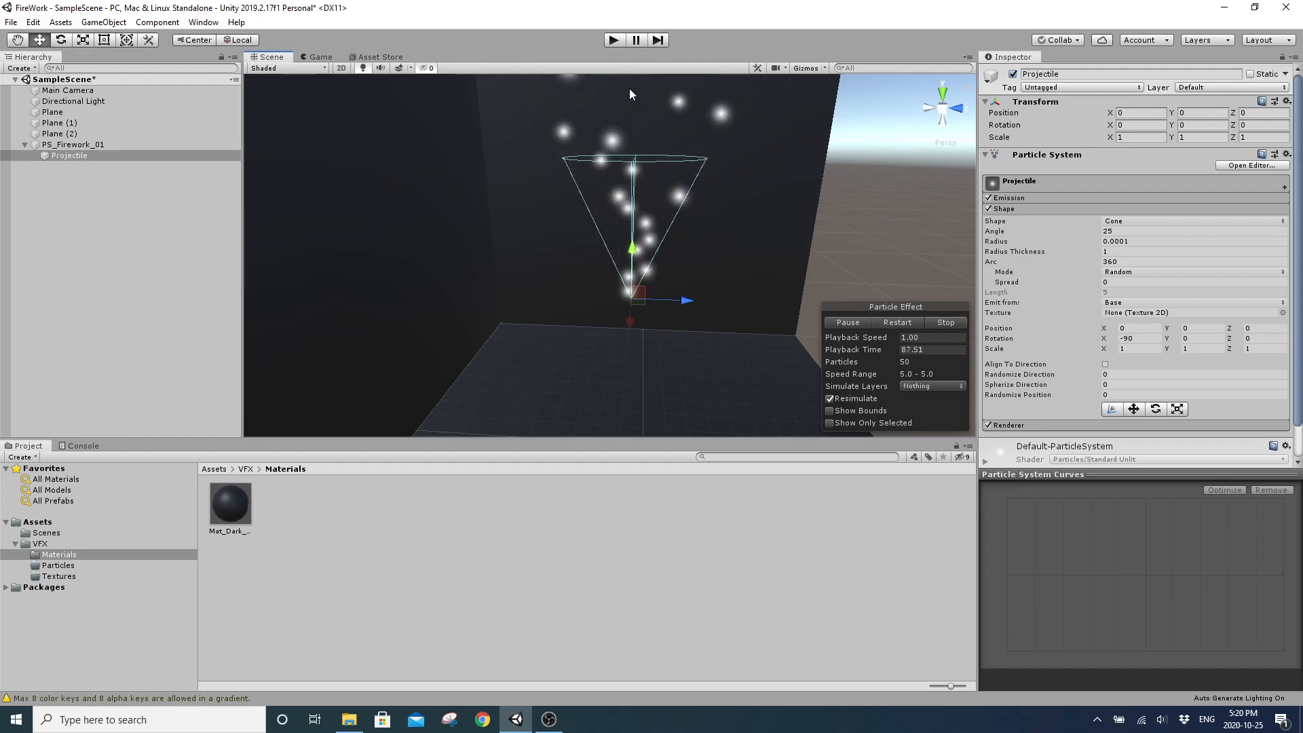
left_click_drag(721, 226, 780, 180, "alt")
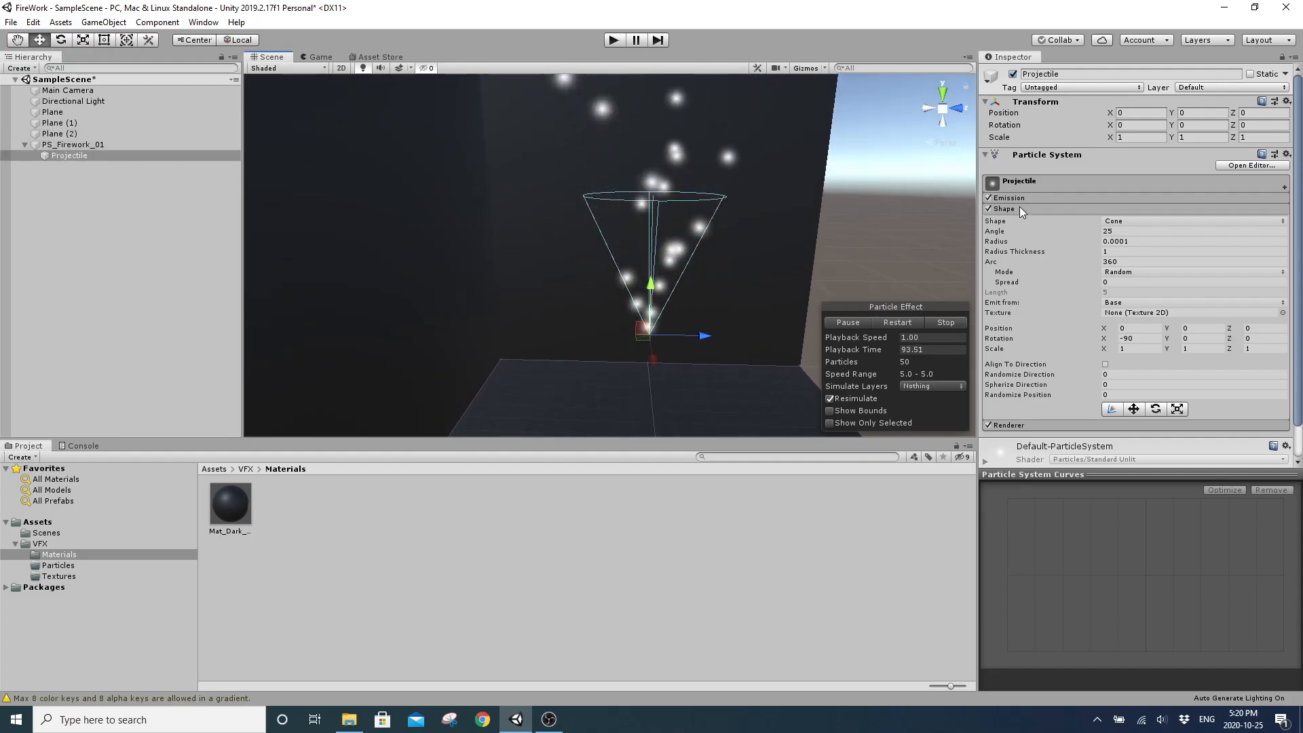
left_click_drag(781, 268, 781, 290, "alt")
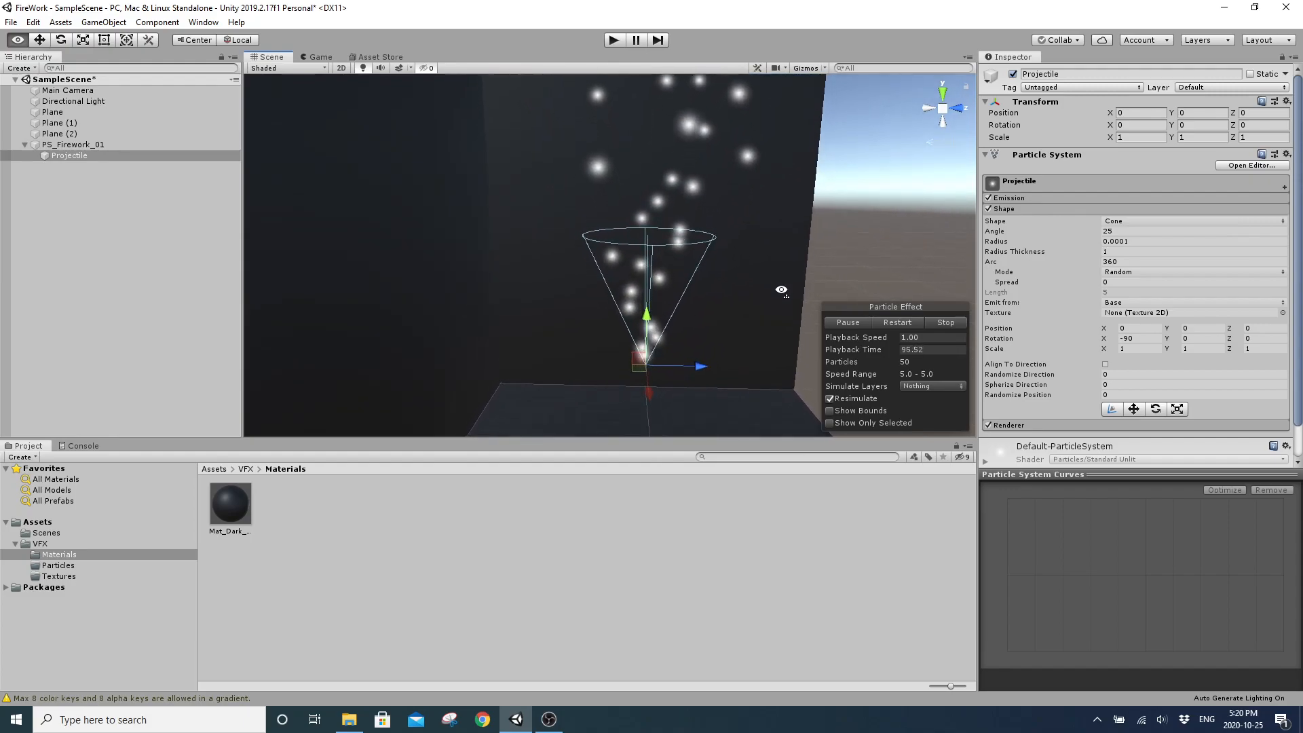
Lower PS_Firework_01 to the floor plane by setting its Y and Z position to 0
left_click(120, 143)
left_click_drag(452, 303, 628, 275, "alt")
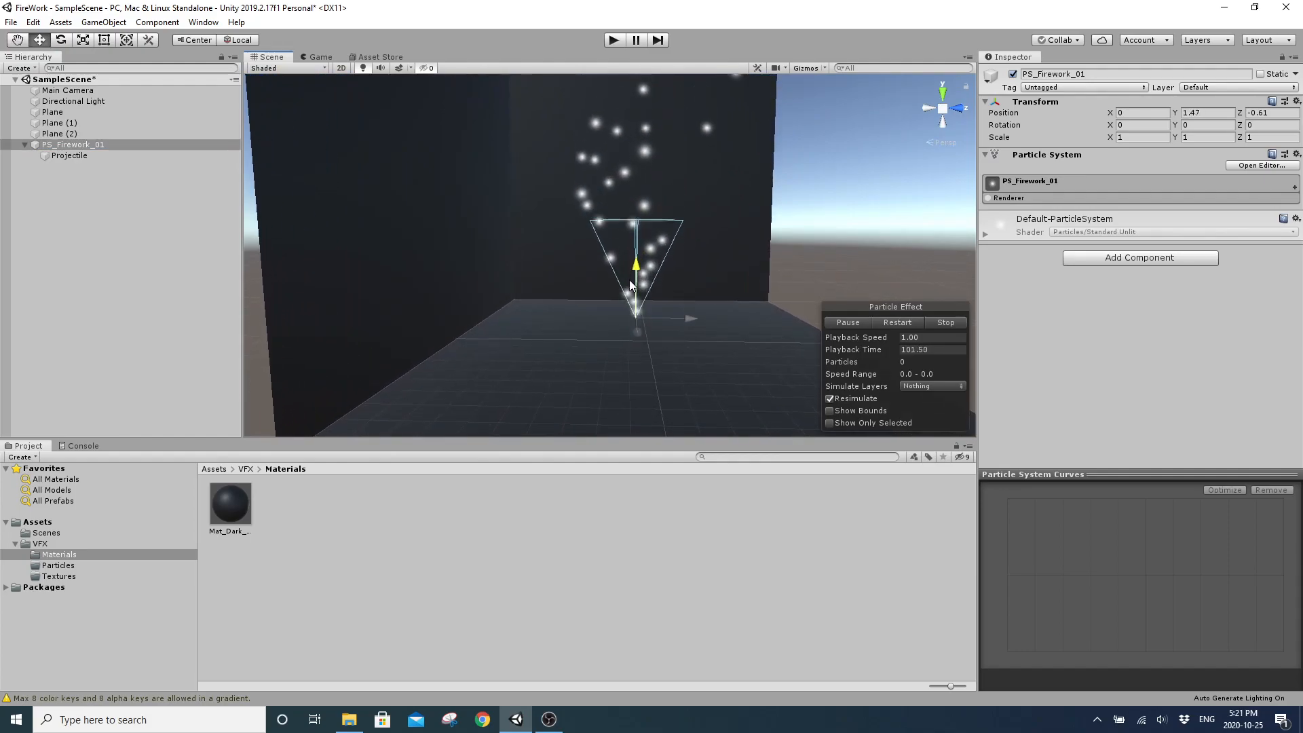
left_click(1207, 112)
type("0")
left_click(1275, 112)
type("0")
right_click_drag(767, 278, 762, 340)
Set the Projectile's emission rate over time to 0 and add a burst with a count of 1
left_click(69, 156)
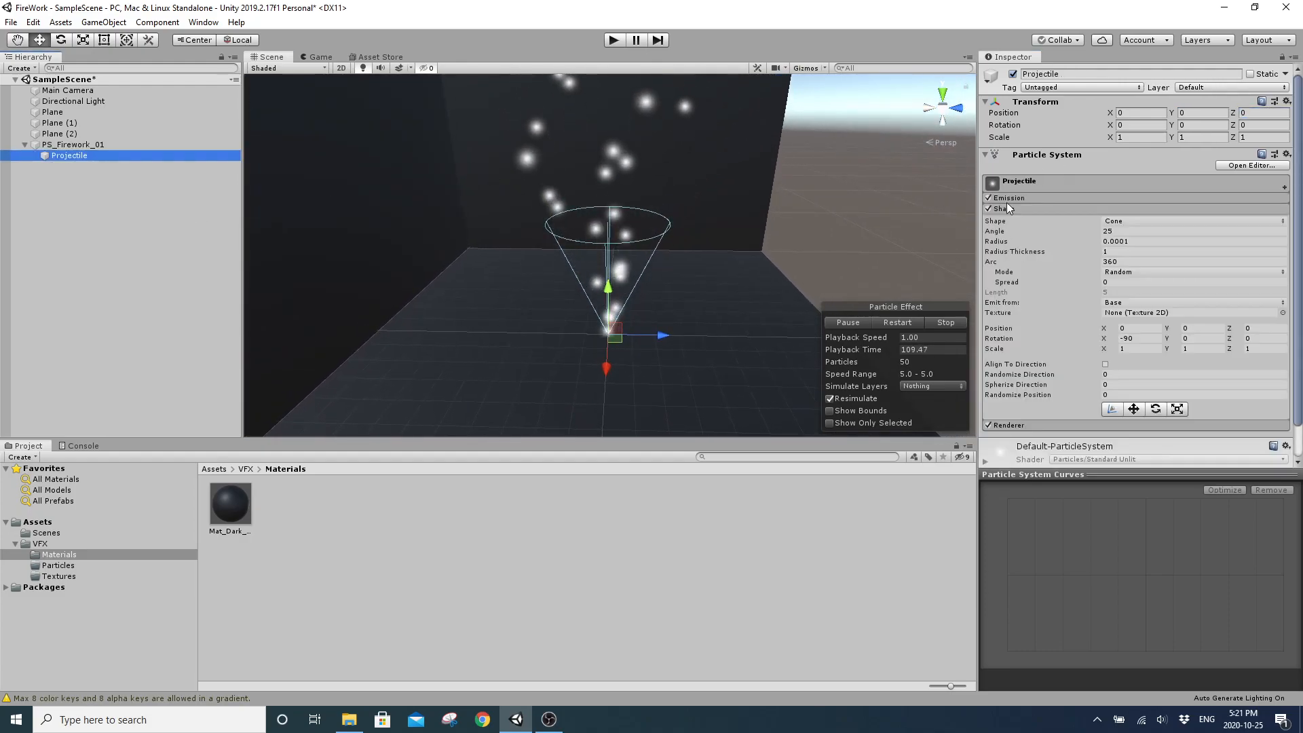
left_click(1015, 210)
left_click(1038, 197)
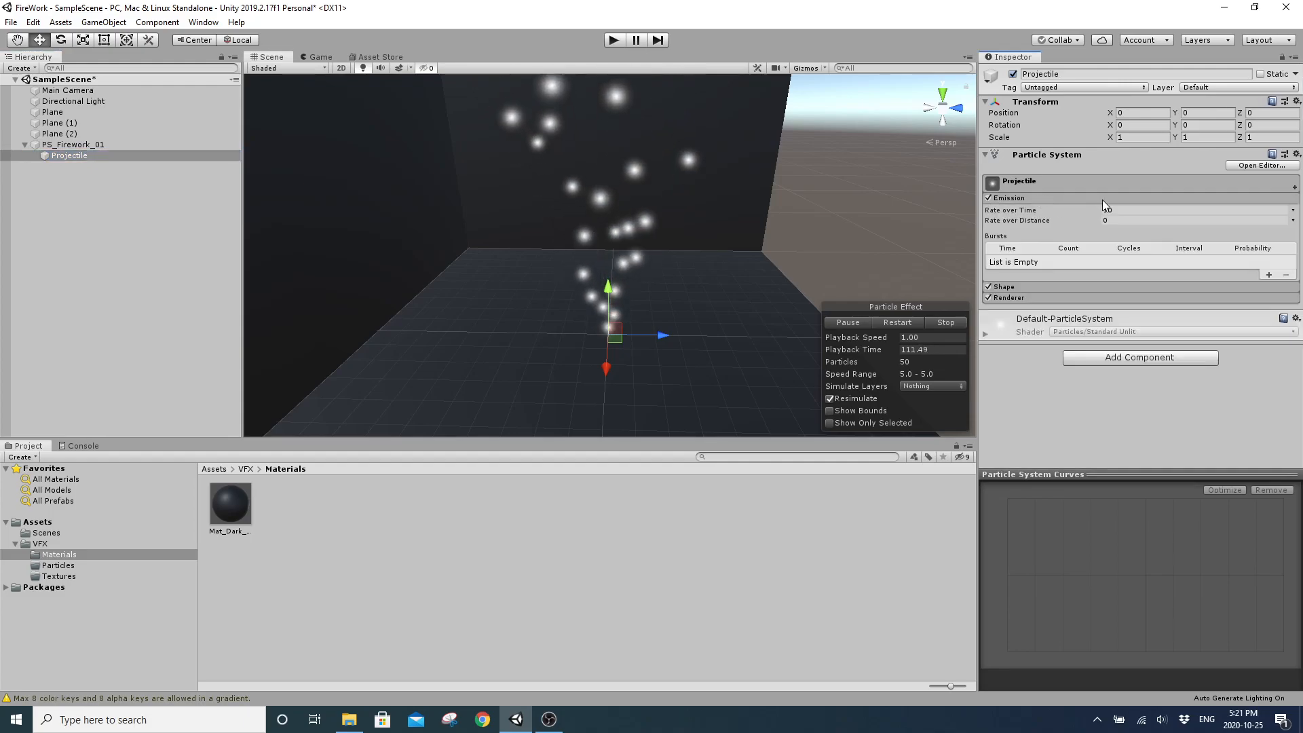
left_click(1126, 210)
type("0")
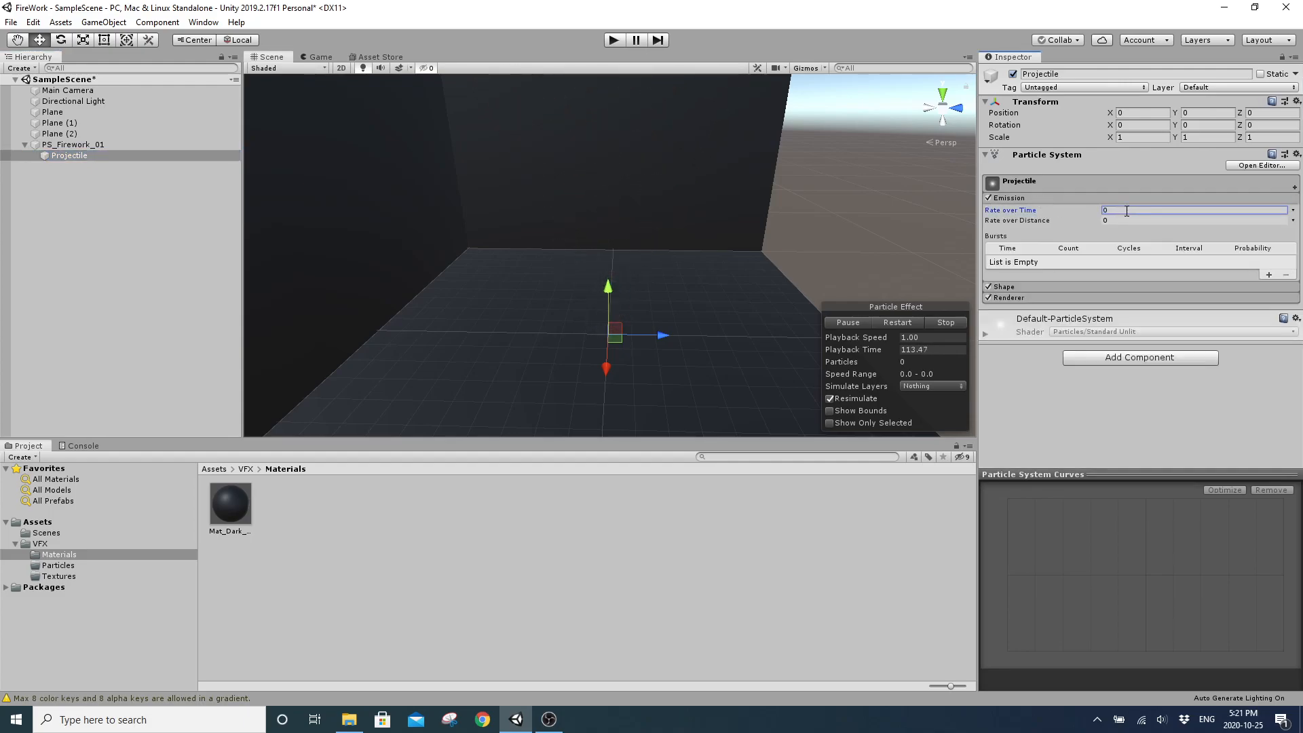
left_click(1268, 274)
left_click(1073, 262)
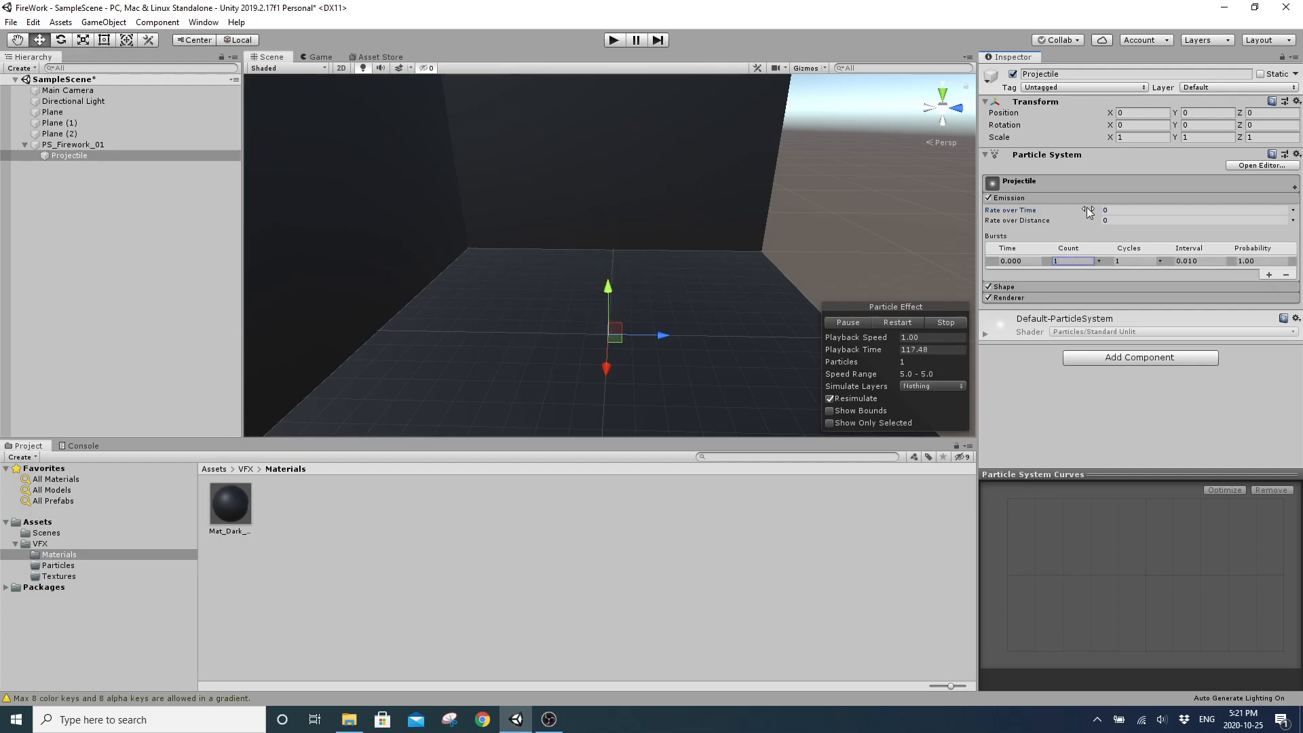
Set the Projectile's duration to 1.00 and watch its particles rise in the scene
left_click(1056, 180)
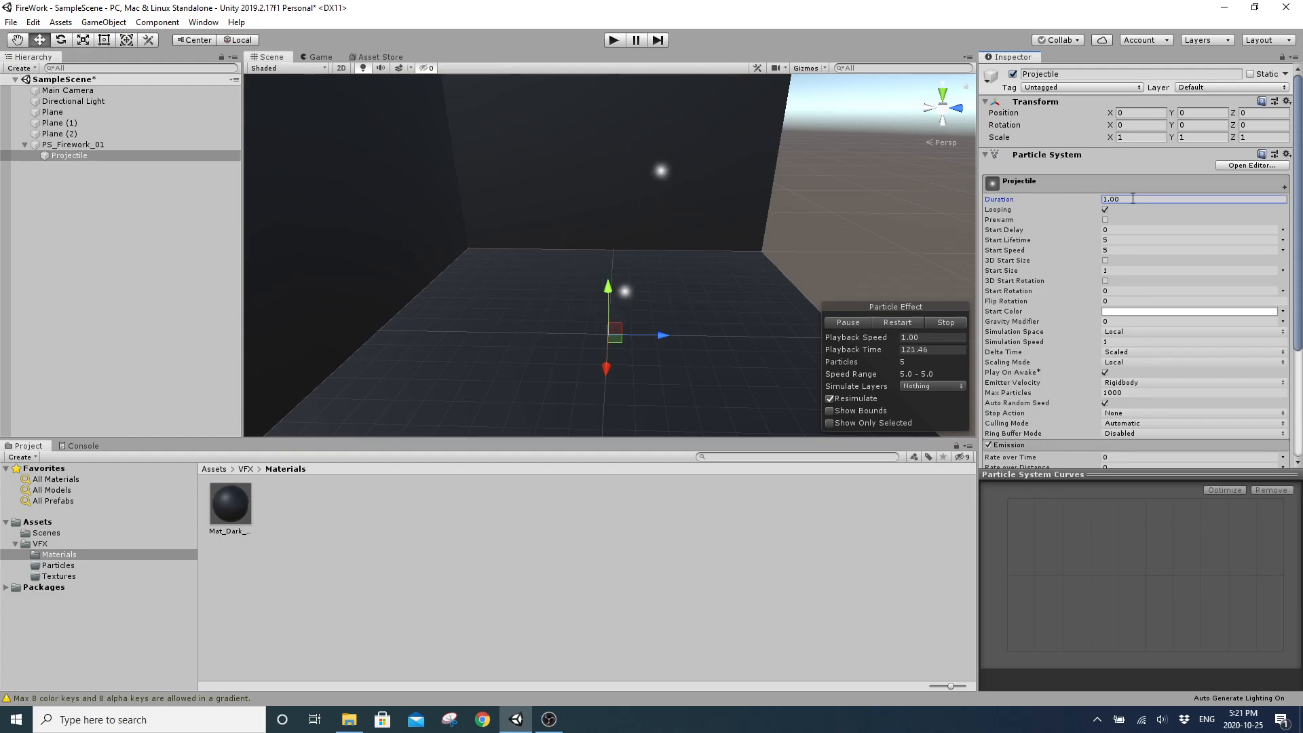
right_click_drag(704, 256, 708, 218)
right_click_drag(751, 298, 744, 292)
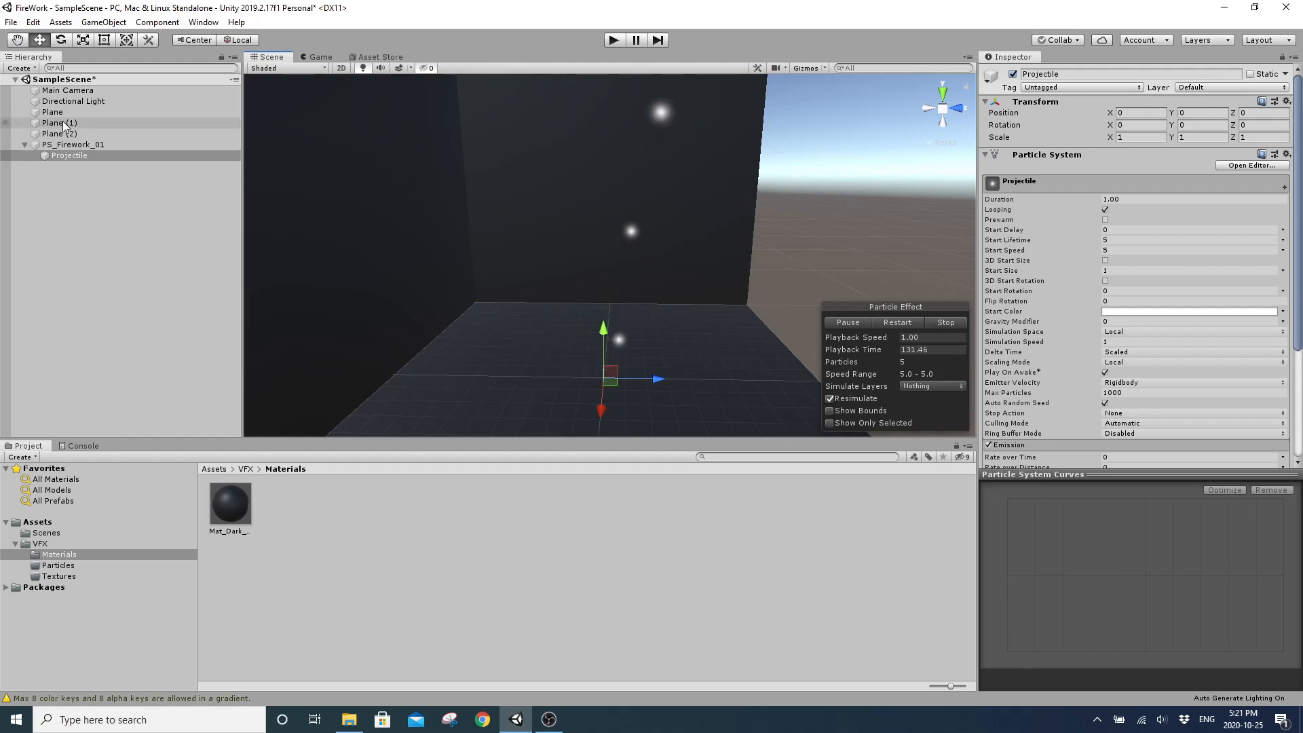
Add a second particle system under PS_Firework_01 and name it Explosion
left_click(54, 145)
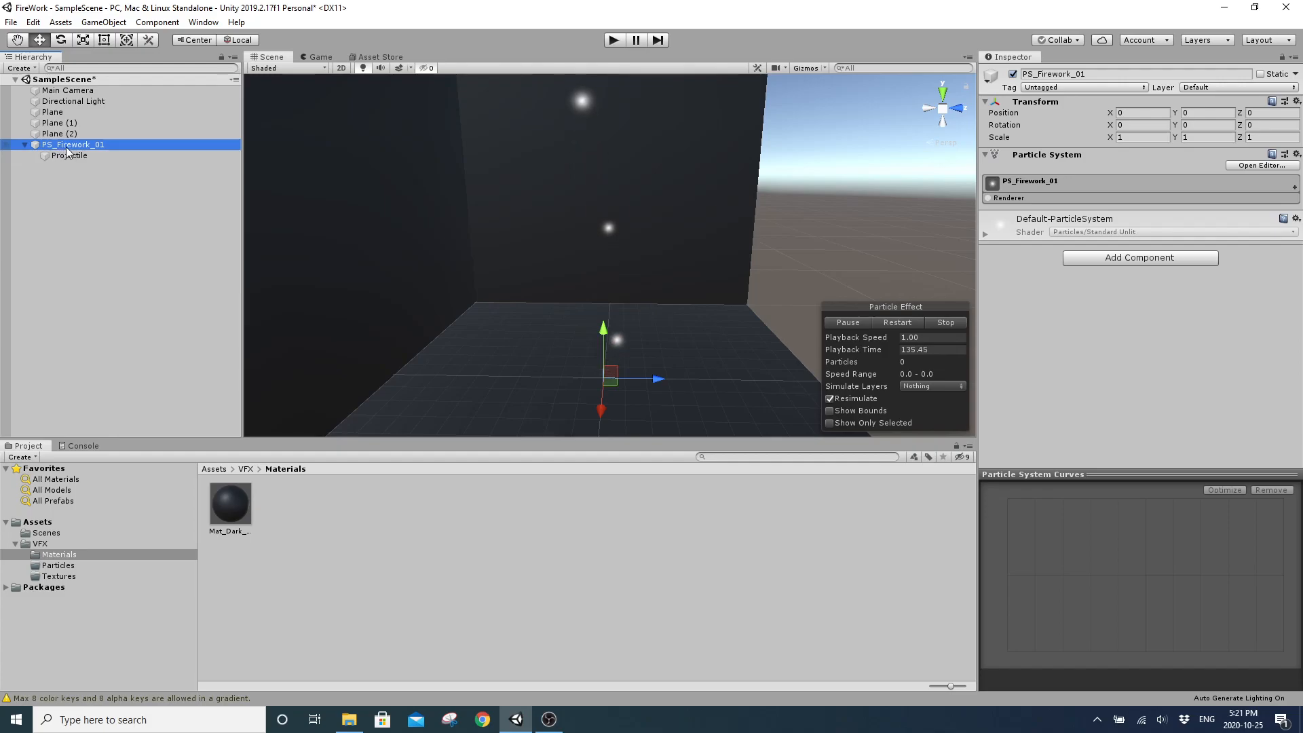
right_click(67, 149)
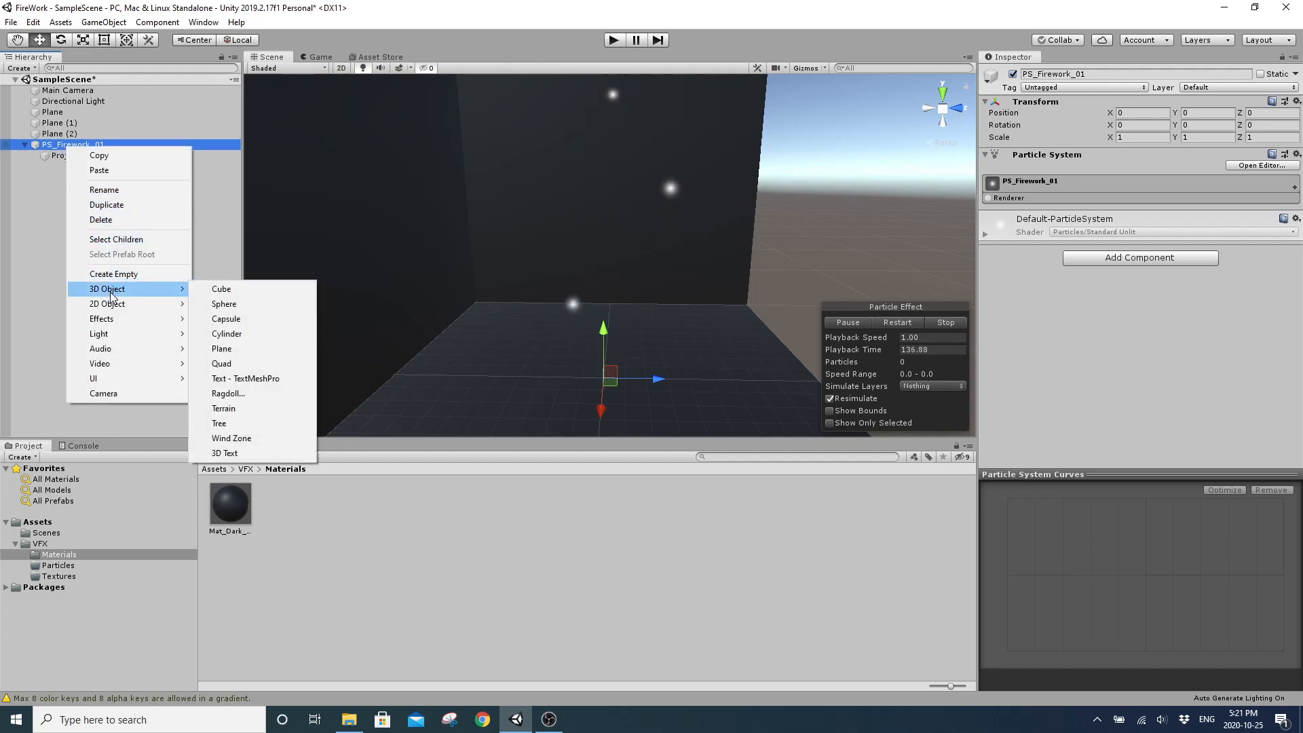
mouse_move(111, 319)
left_click(218, 320)
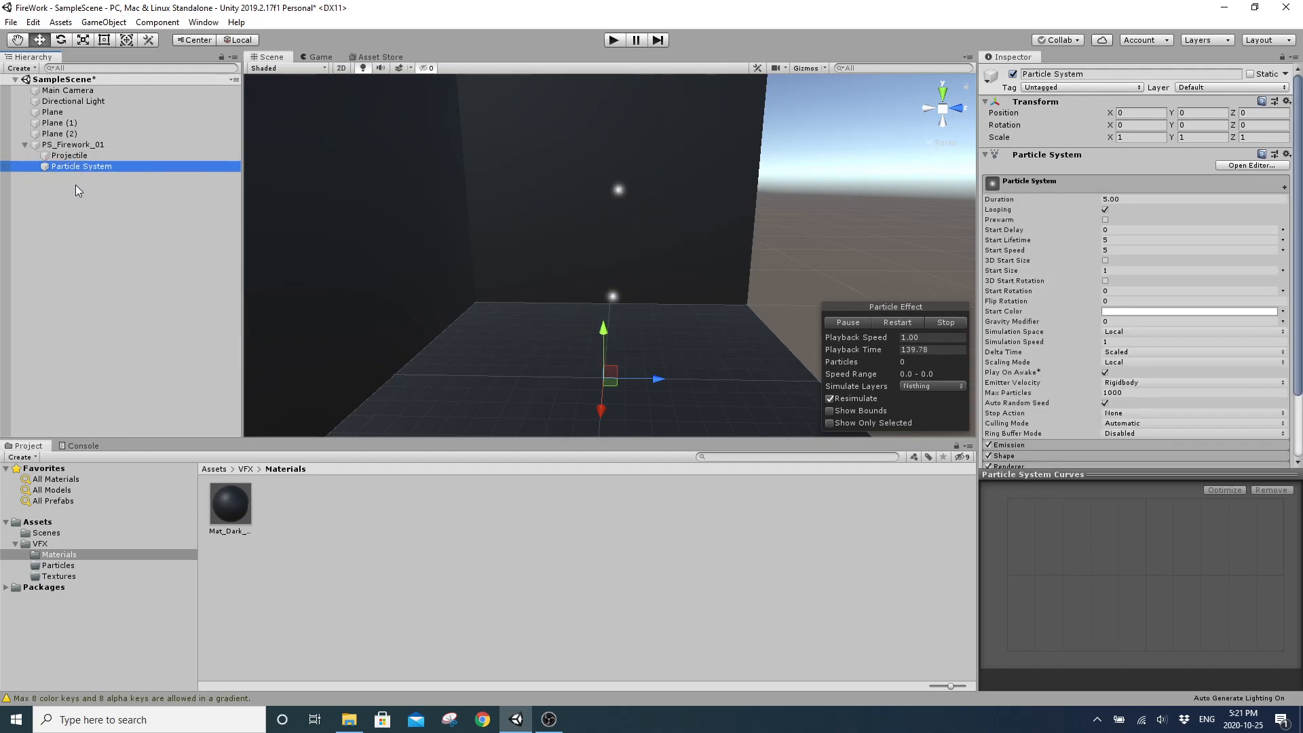
left_click(113, 167)
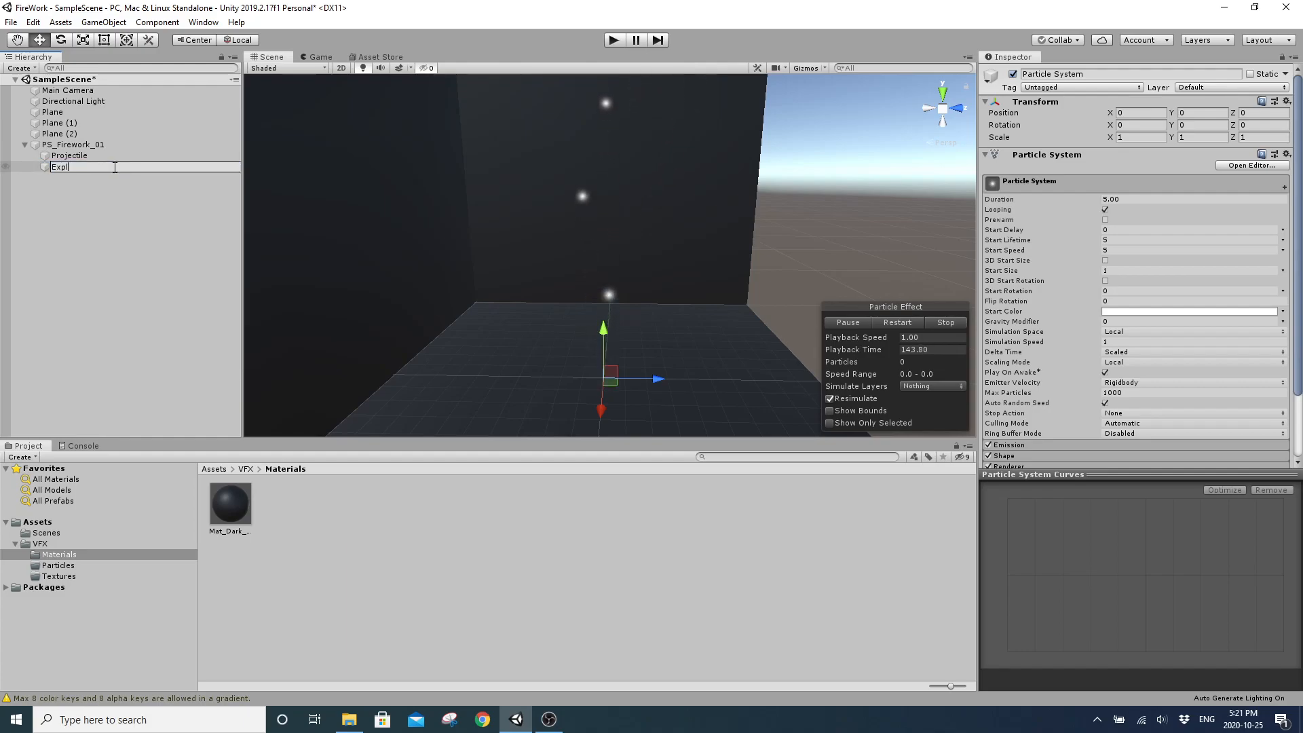
key("Return")
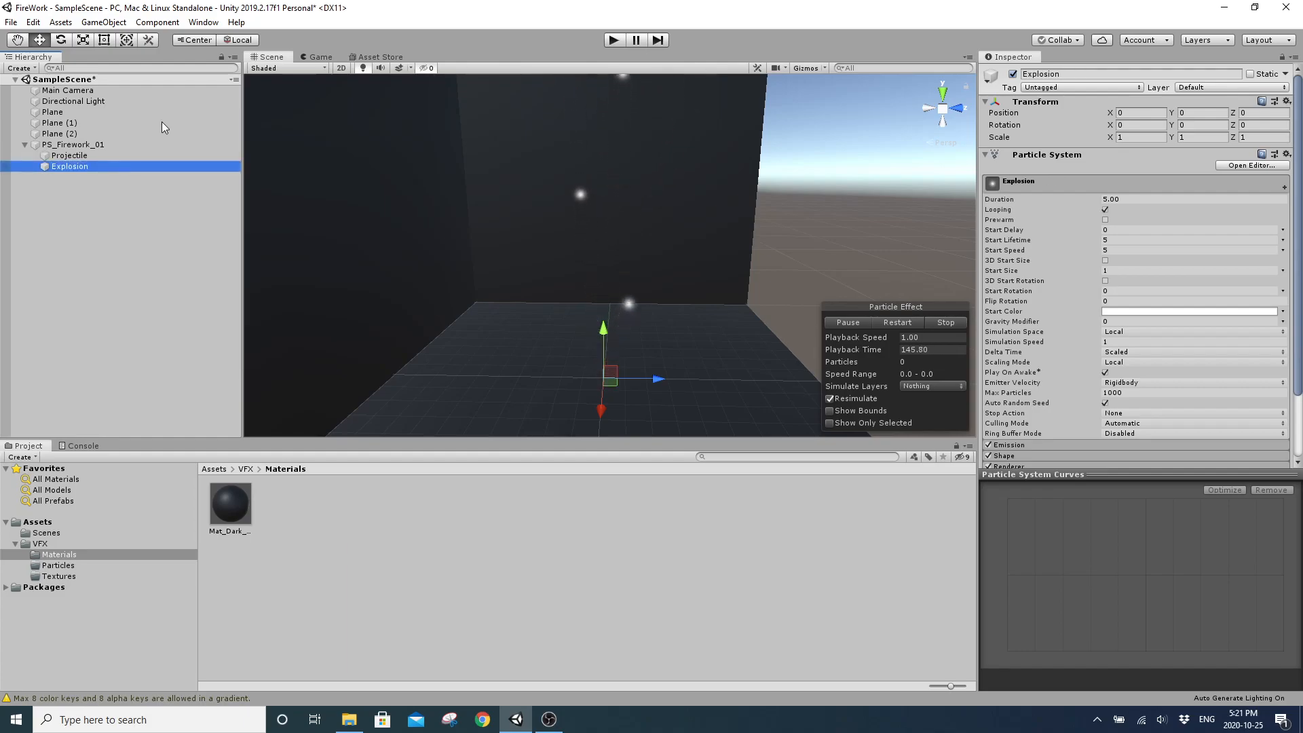
Replay the Explosion particles and change their emission shape to Sphere
left_click(897, 320)
right_click_drag(750, 323, 758, 314)
left_click(1051, 186)
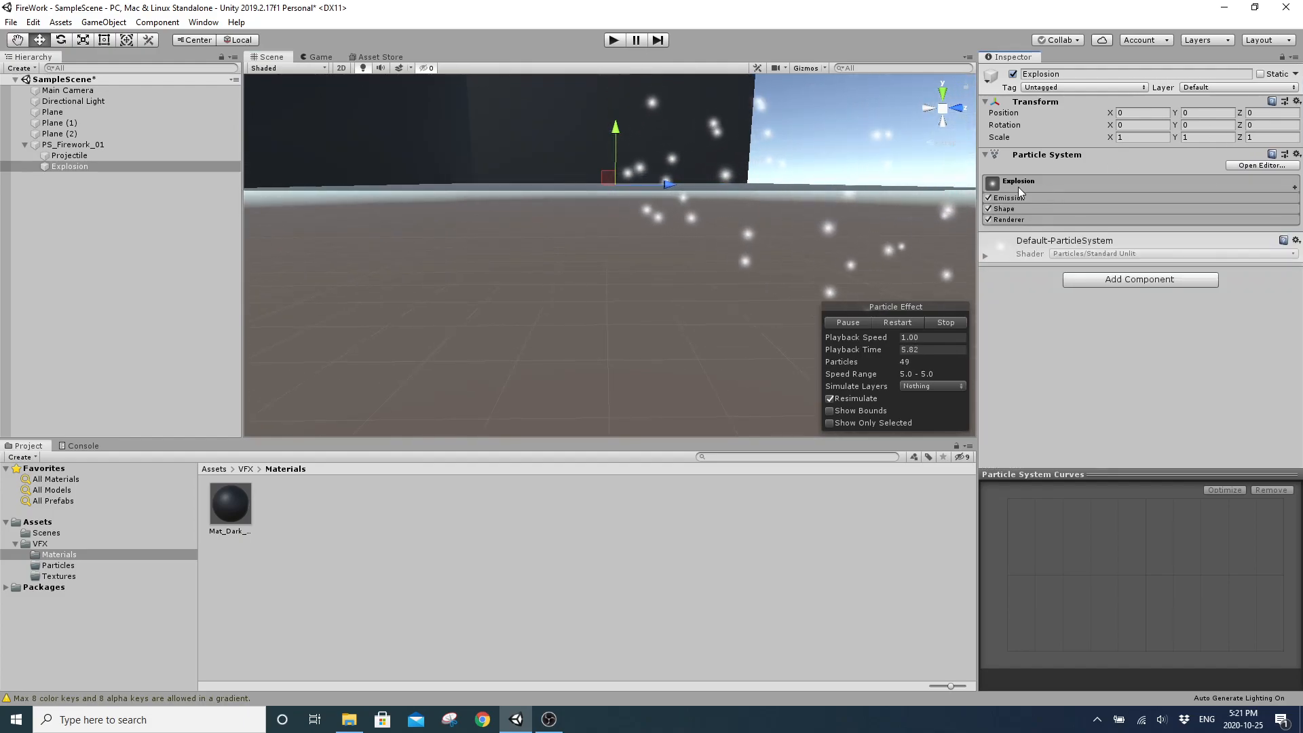
left_click(1015, 209)
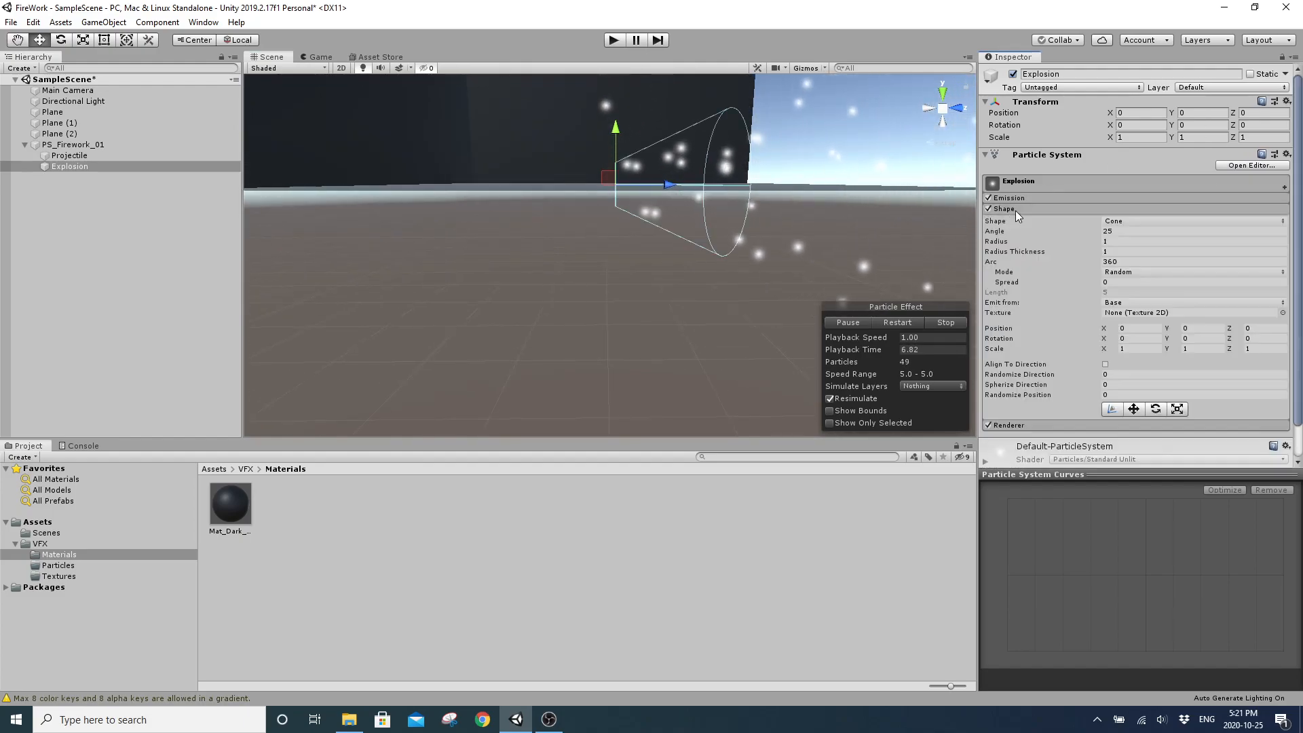
left_click(1128, 222)
left_click(1131, 236)
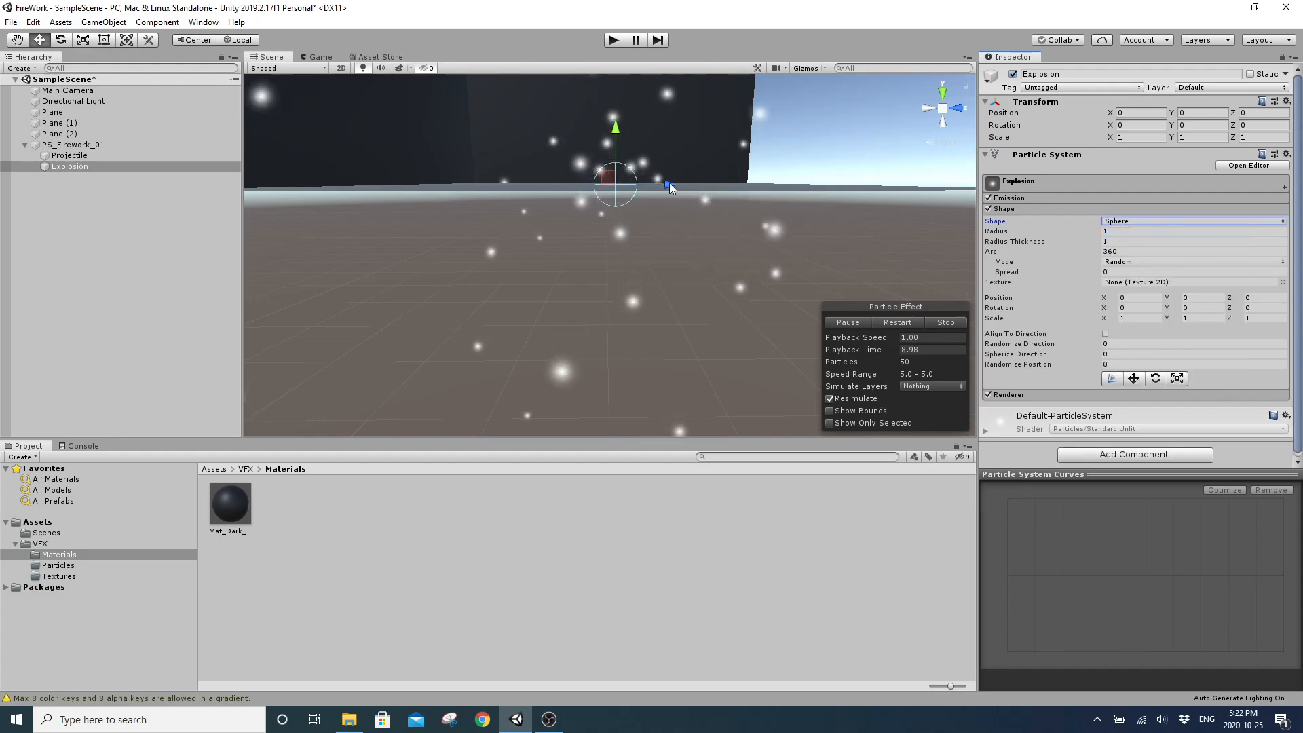
right_click_drag(600, 217, 621, 248)
left_click(1084, 209)
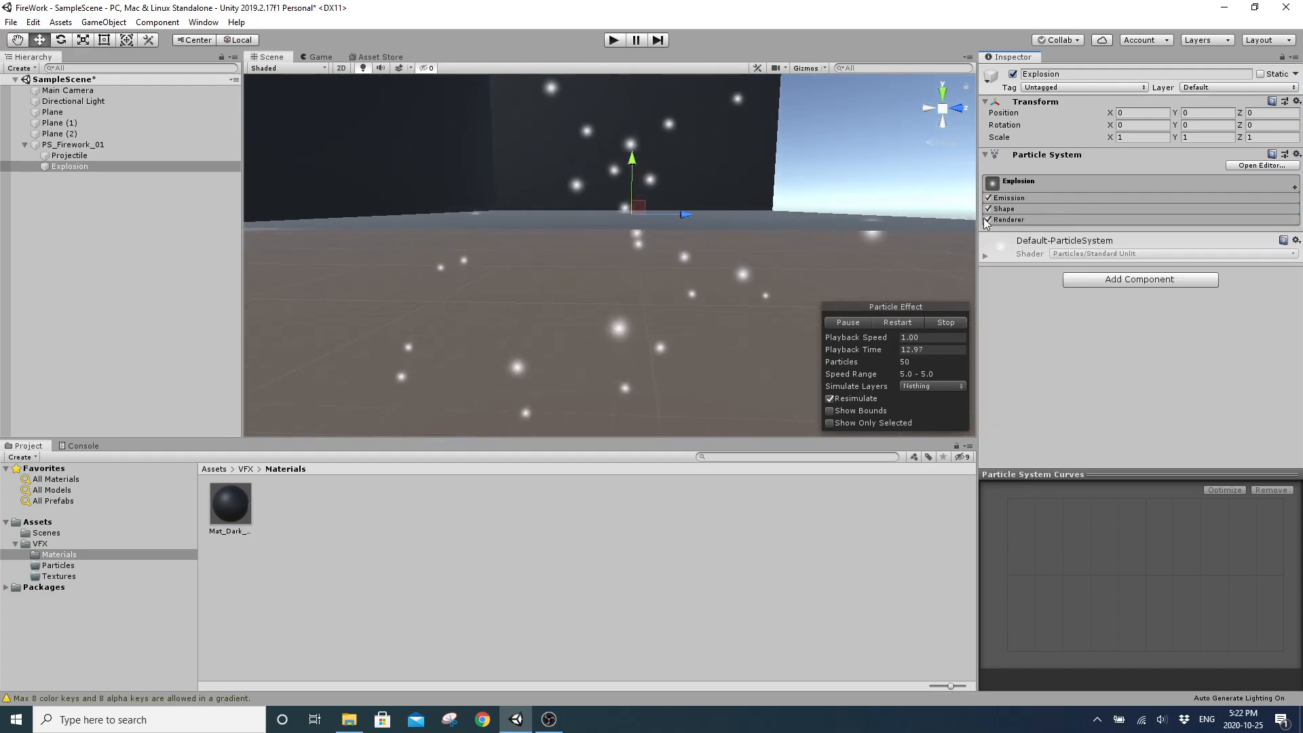
left_click(1018, 182)
Limit the scene preview to the selected particle system and view only the Projectile's particles above the floor
left_click(114, 156)
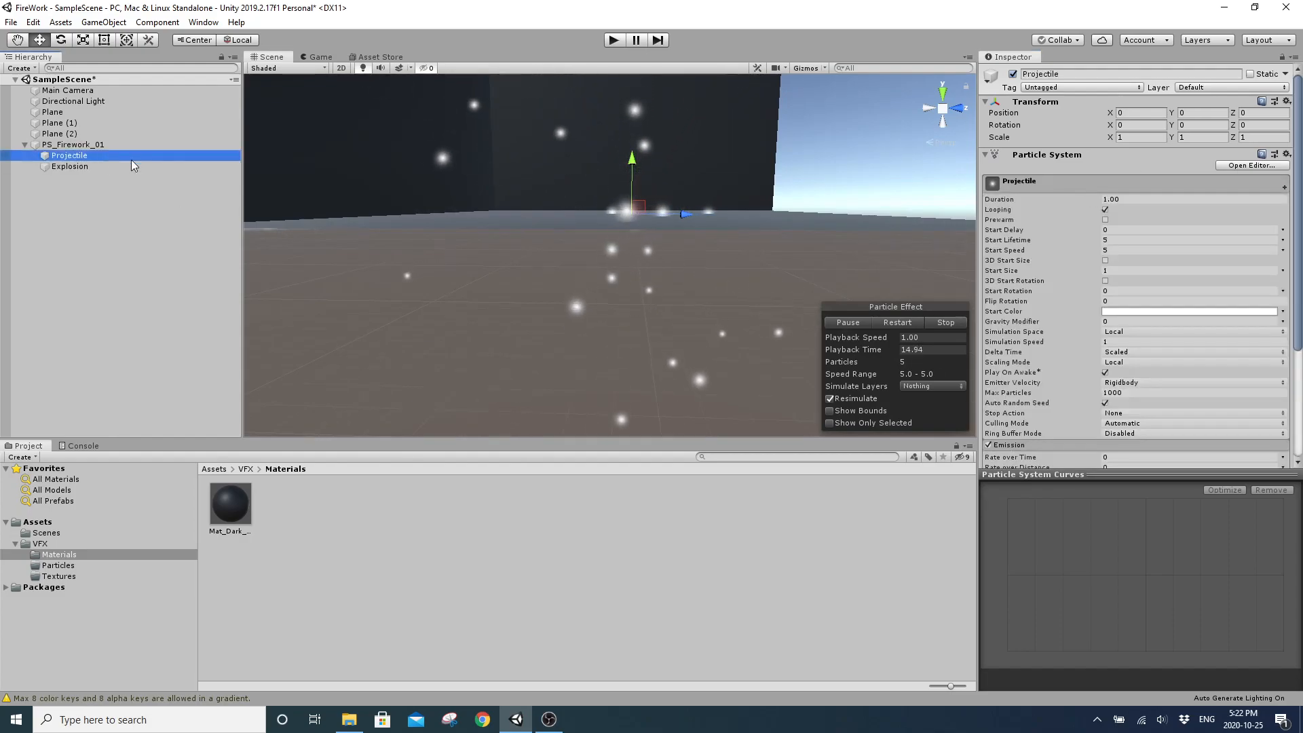
left_click(109, 166)
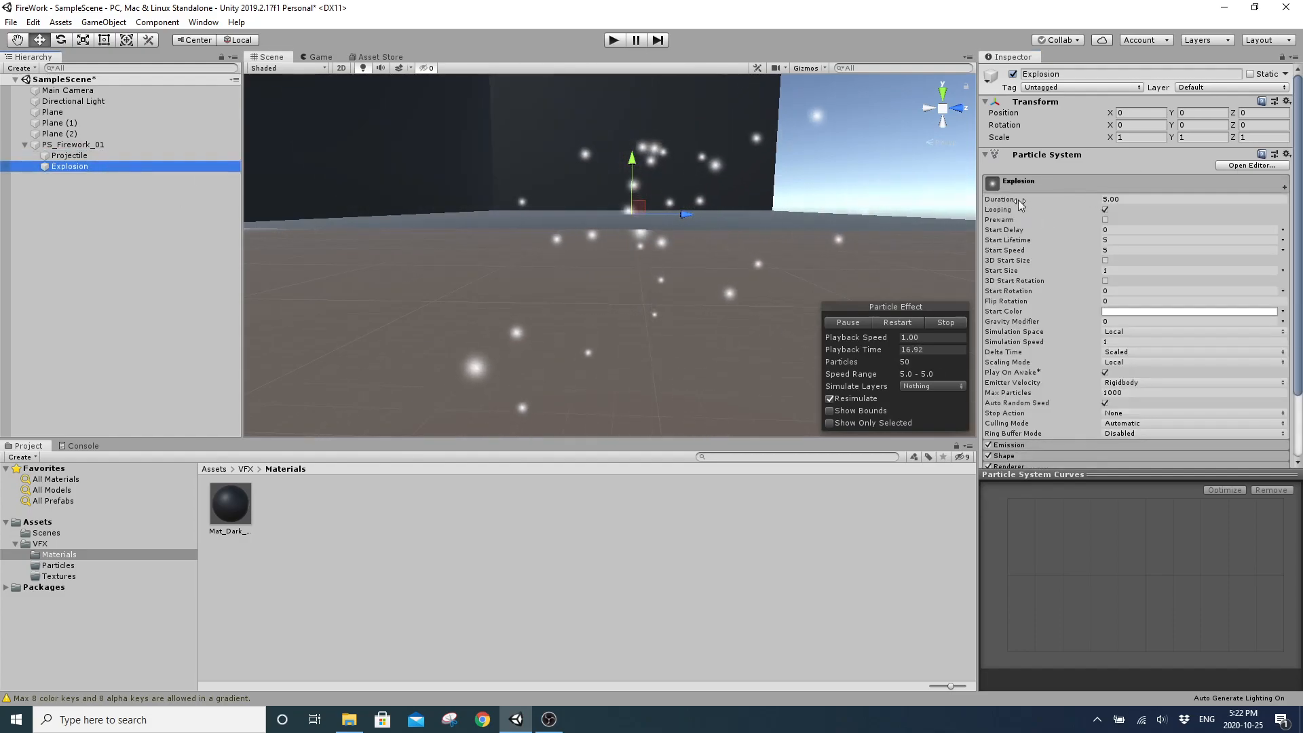
left_click(1032, 181)
left_click(116, 154)
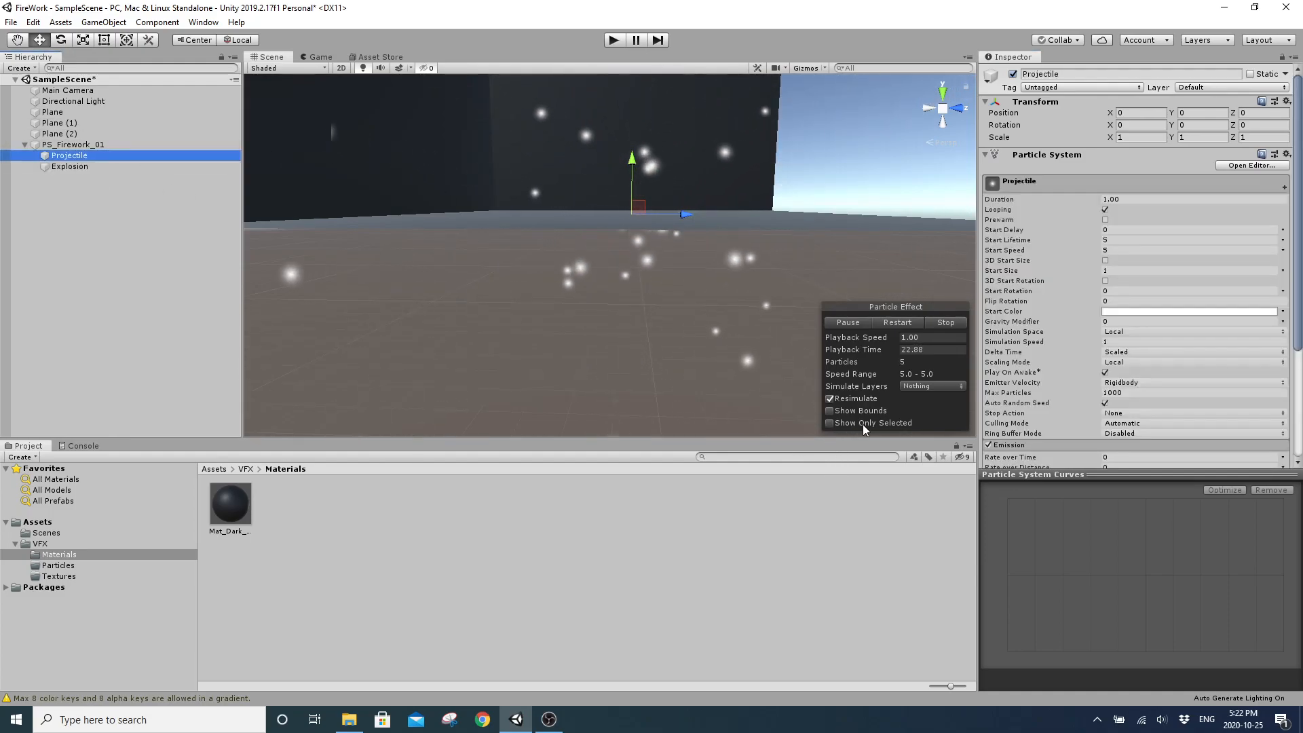
left_click(829, 423)
left_click_drag(746, 395, 717, 361, "alt")
mouse_move(718, 285)
left_mouse_down("alt")
mouse_move(724, 266)
mouse_move(724, 286)
left_mouse_up("alt")
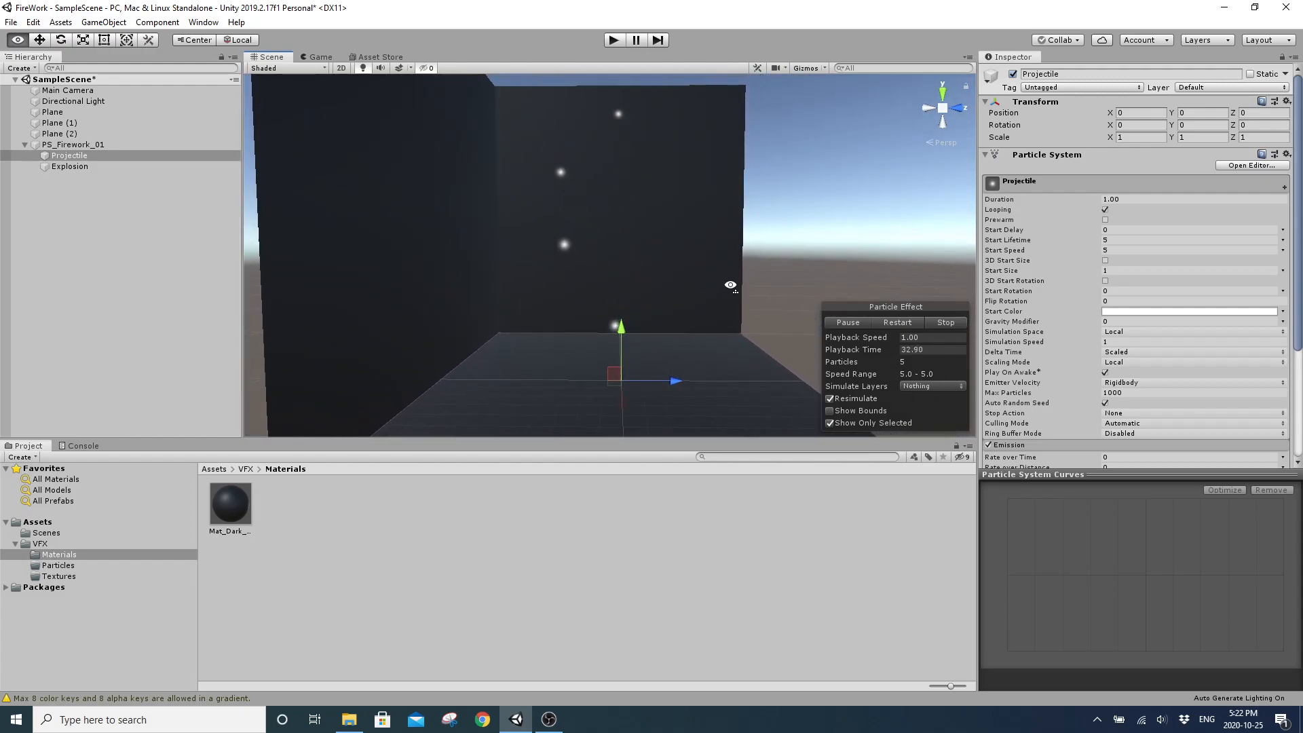
Set the Projectile's start lifetime to 1 and its start speed to 15
left_click(1124, 241)
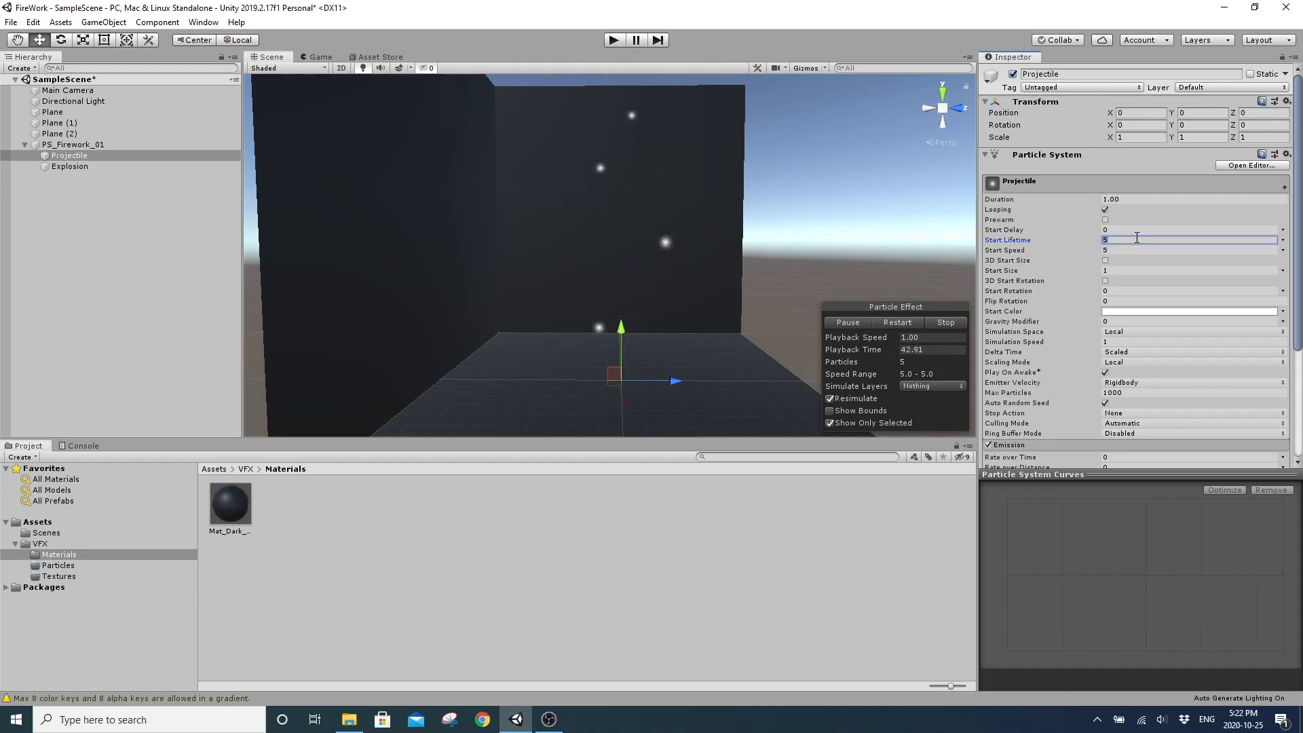
type("1")
left_click(1123, 249)
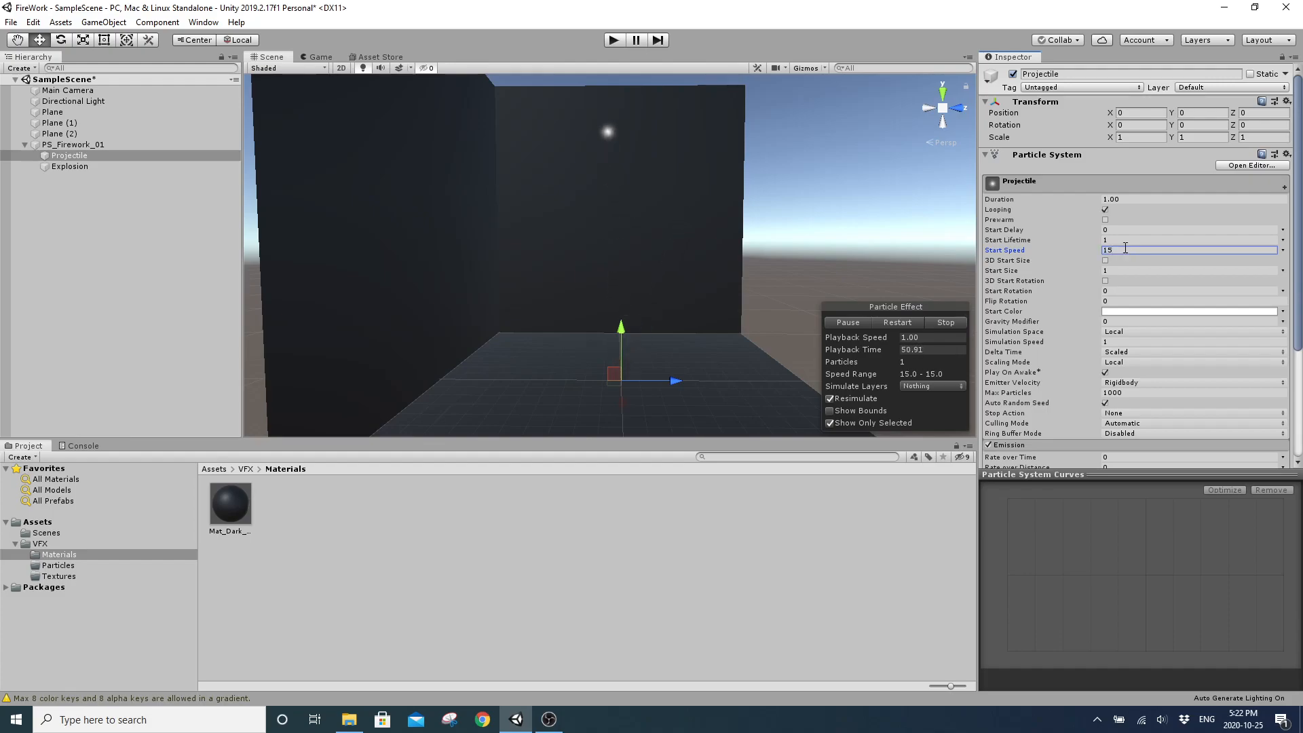
right_click_drag(753, 204, 754, 207)
key("s")
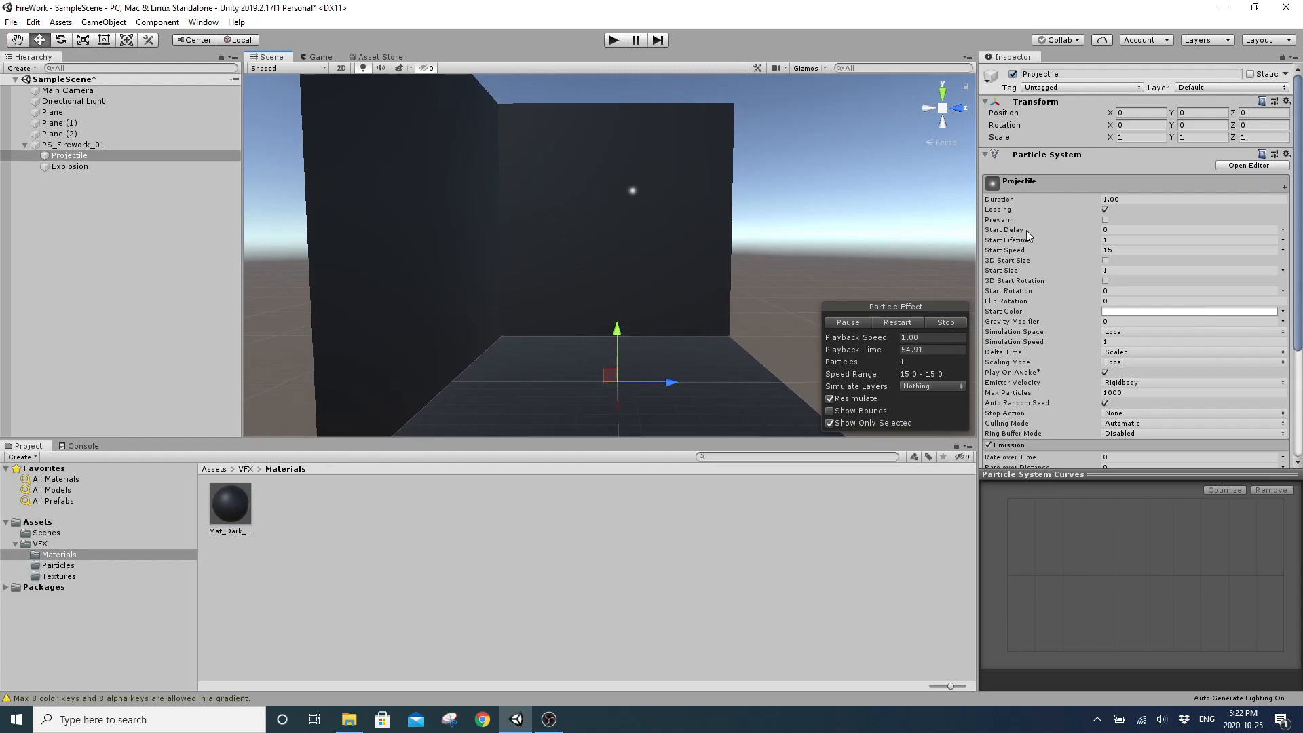
Narrow the Projectile's emission cone by setting its shape angle to 10
left_click(1027, 183)
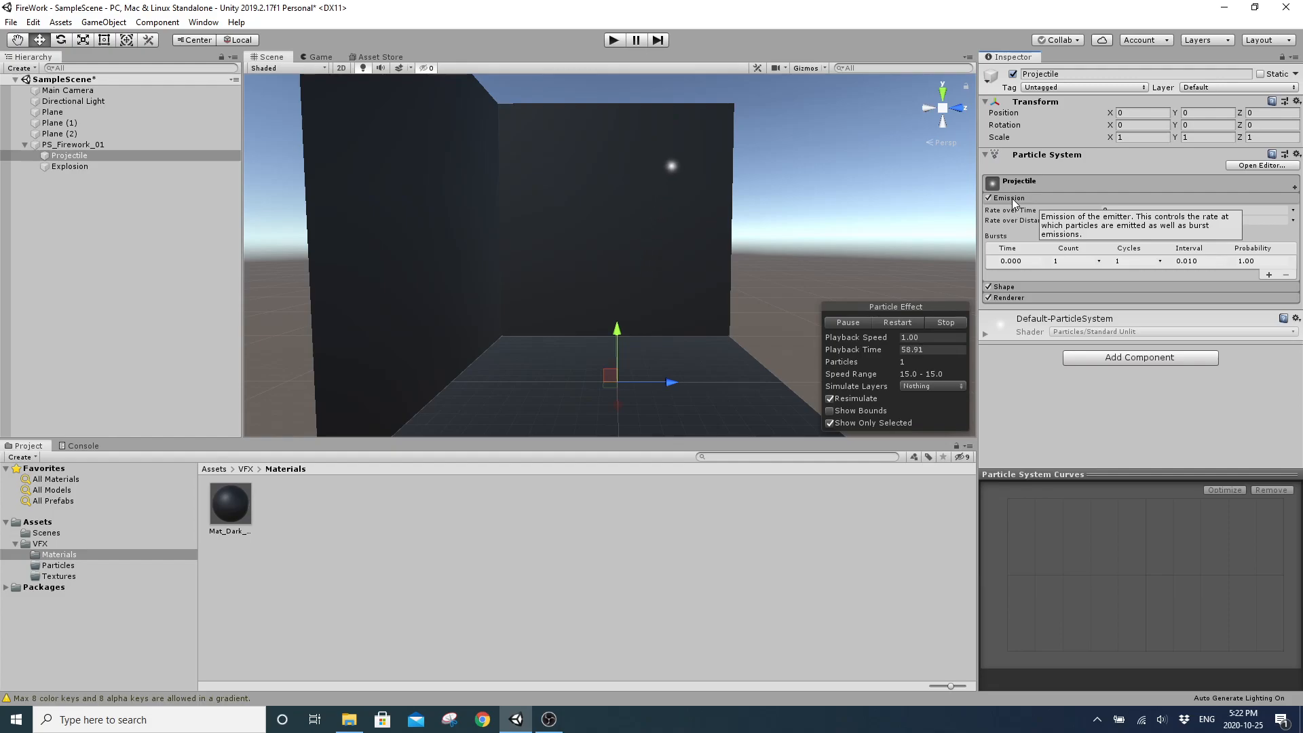
left_click(1006, 286)
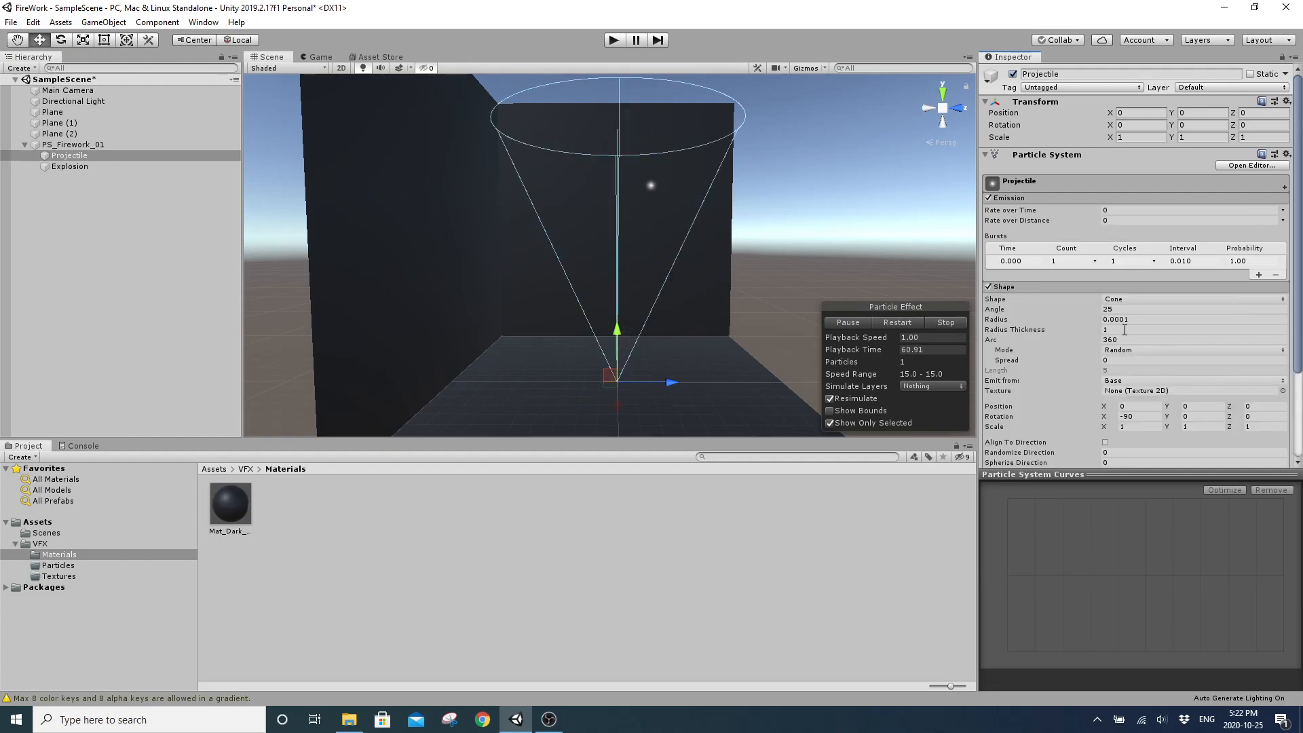
left_click(1194, 307)
type("10")
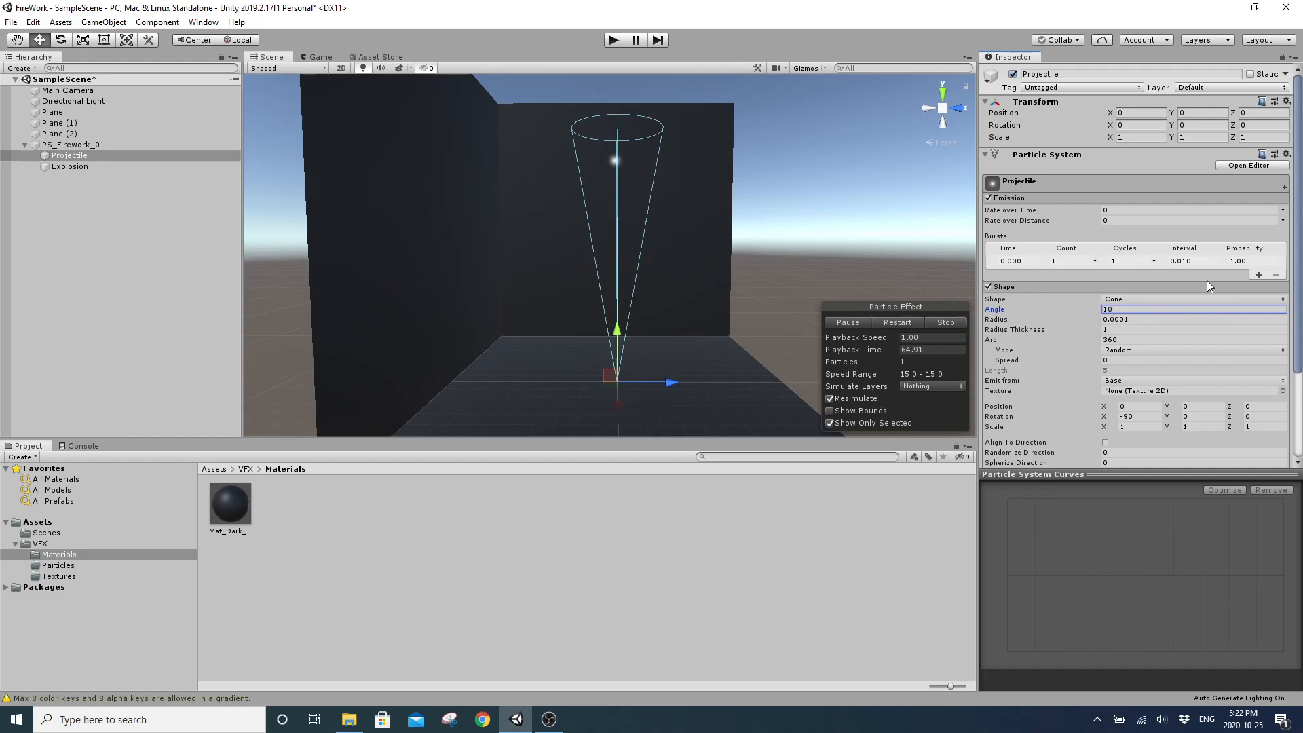
left_click(1041, 198)
left_click(1032, 209)
left_click(1047, 184)
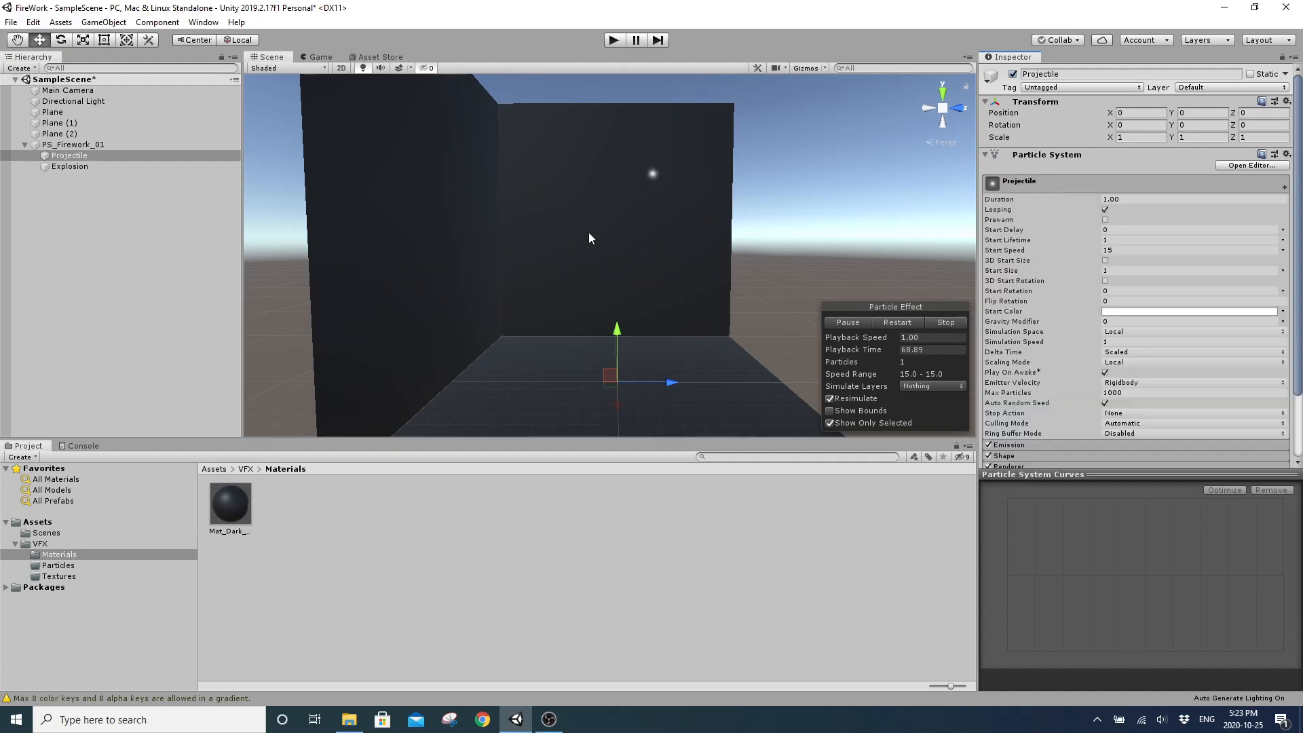
Set the Projectile's gravity modifier to 1 and its start speed to 20
right_click_drag(682, 272, 679, 285)
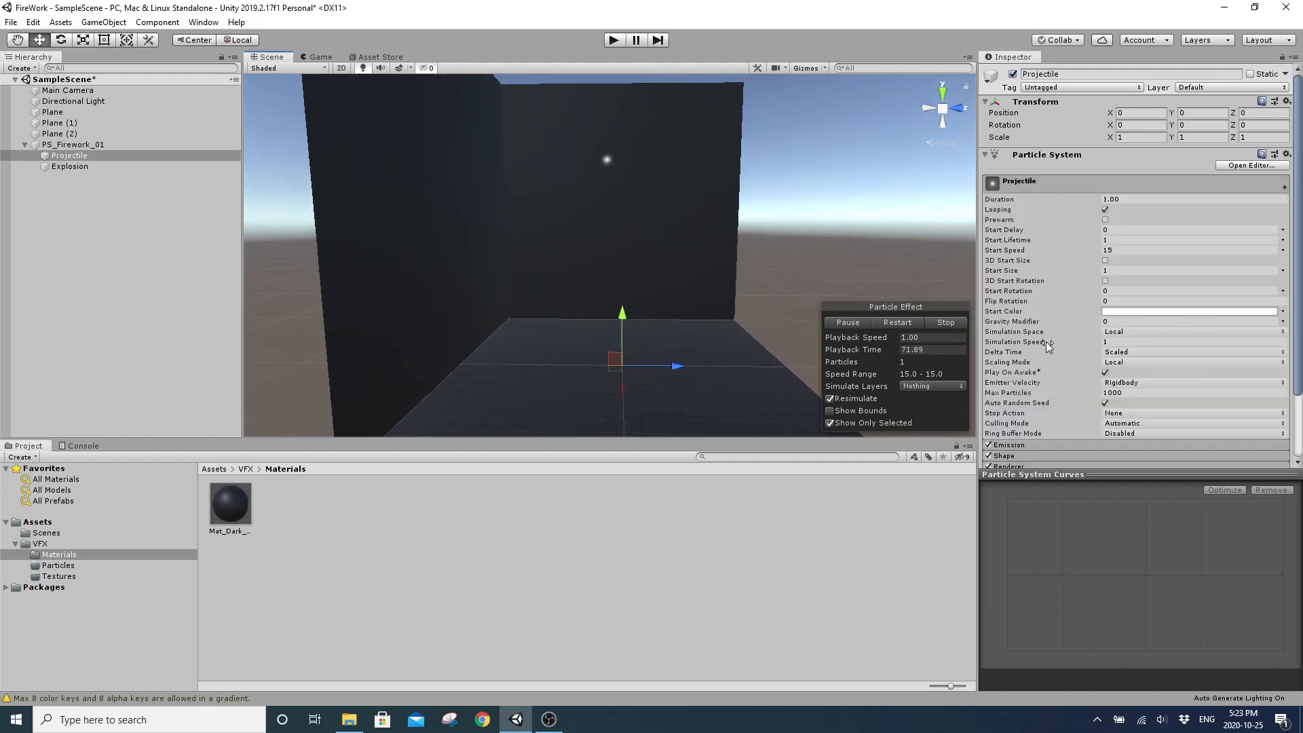
left_click(1138, 322)
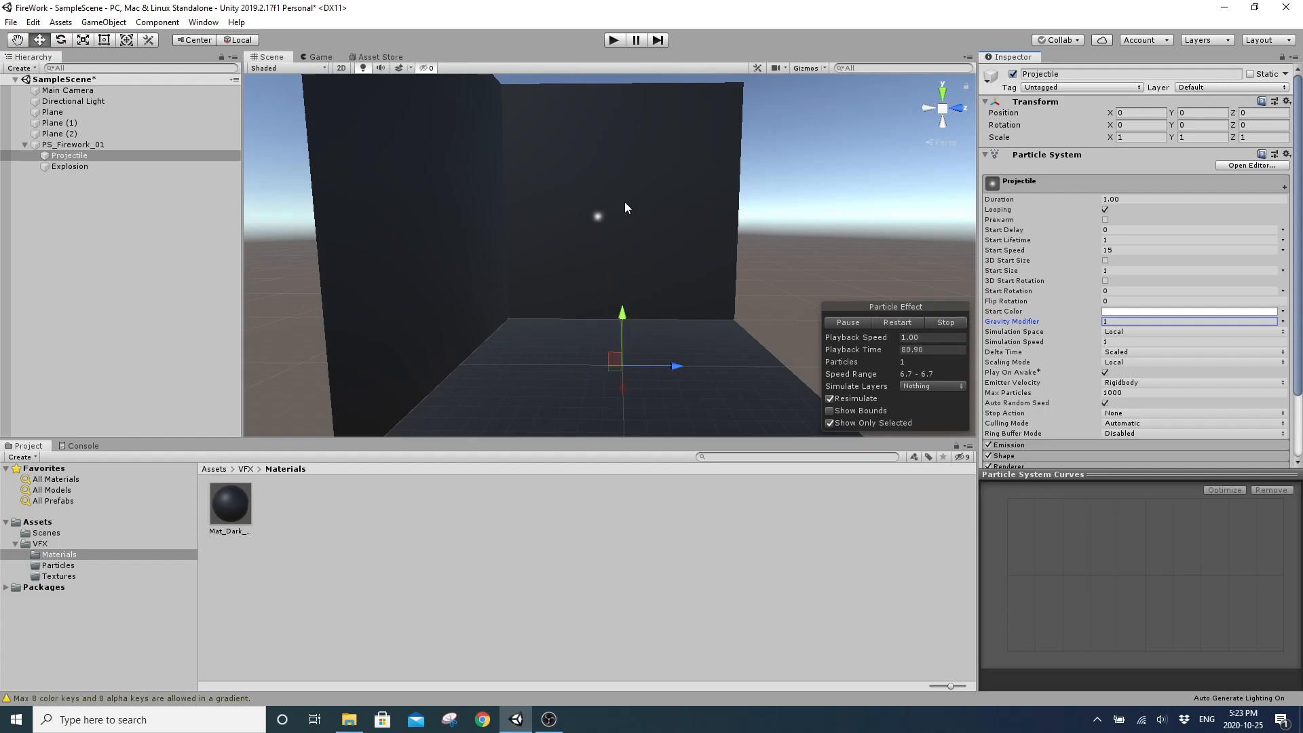
left_click(1146, 249)
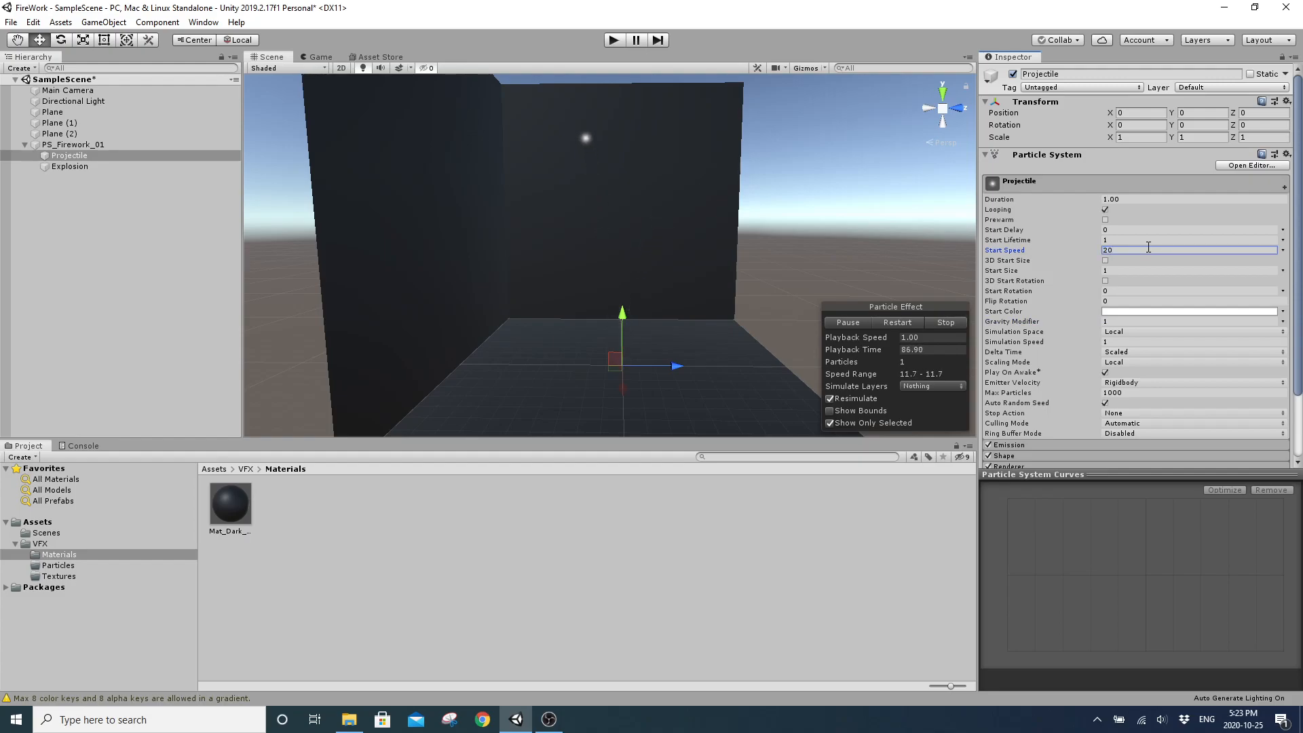
right_click_drag(735, 286, 723, 267)
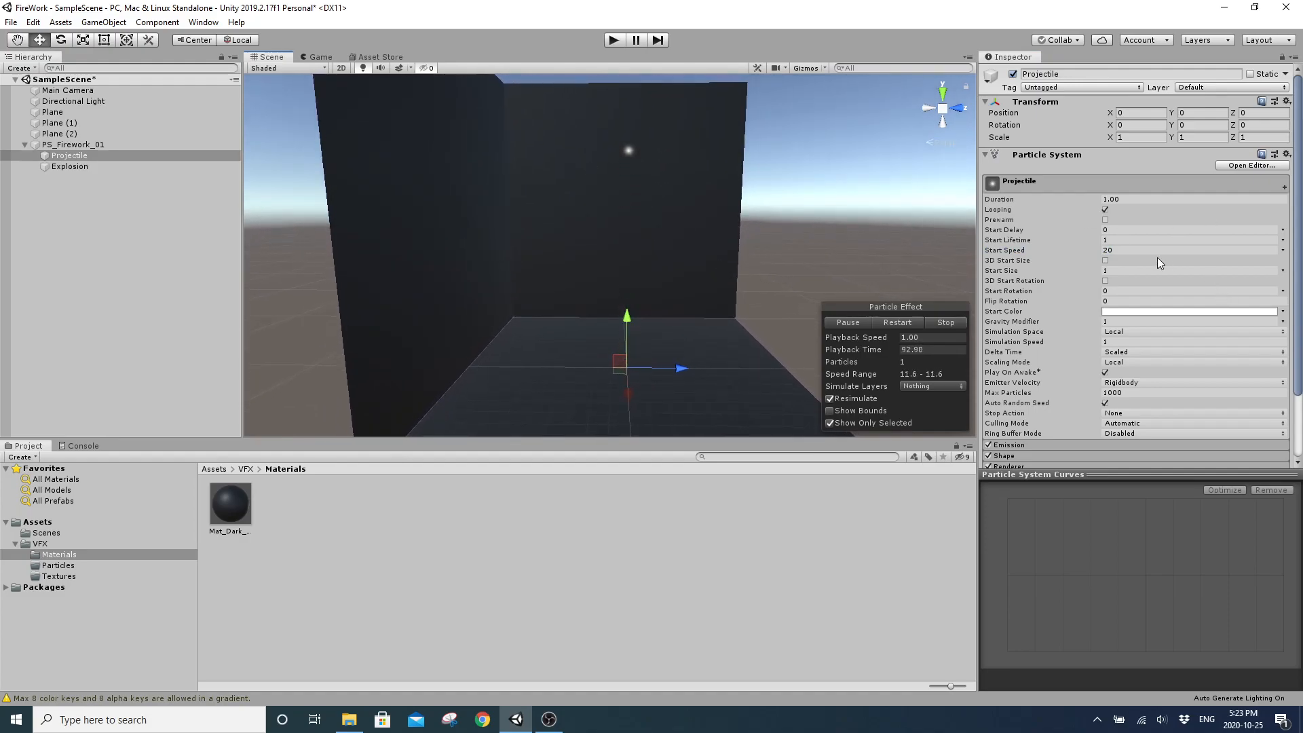
Reduce the Projectile's start speed to 18 and check its flight from another angle
left_click(1117, 251)
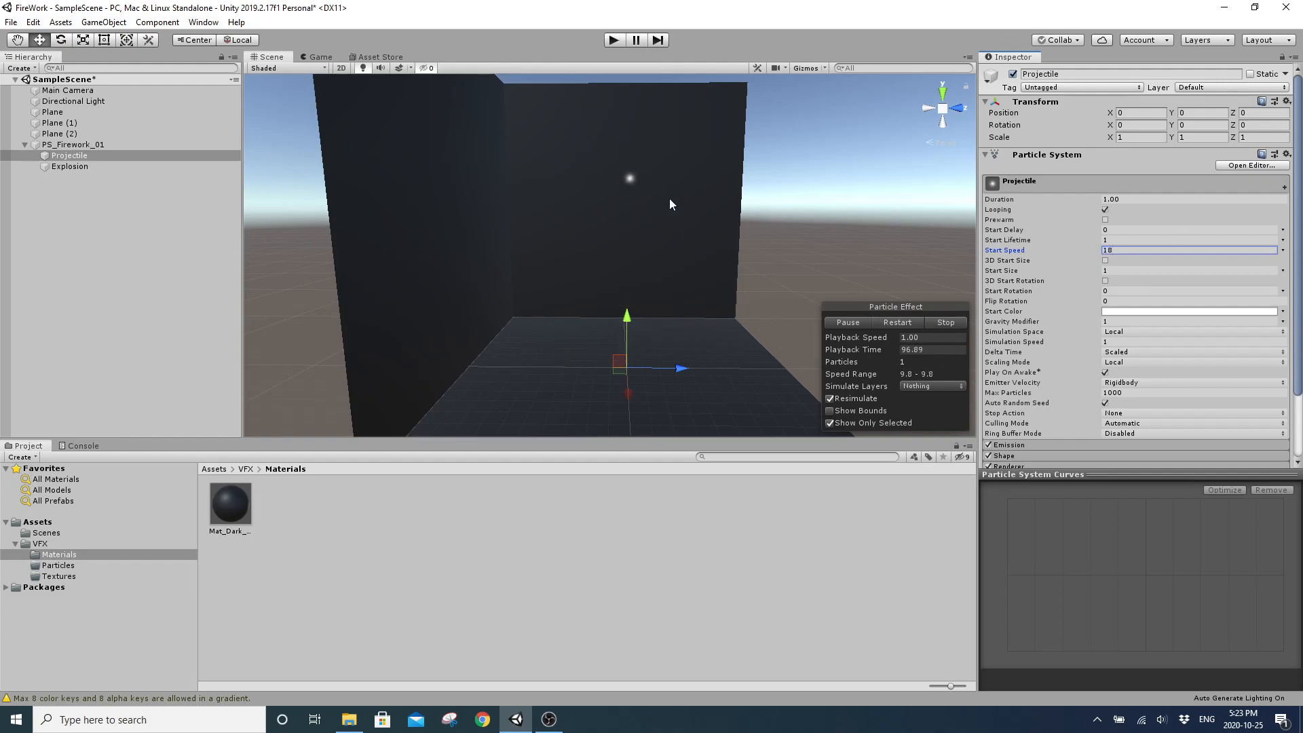
right_click_drag(663, 195, 682, 236)
right_click_drag(592, 207, 546, 297)
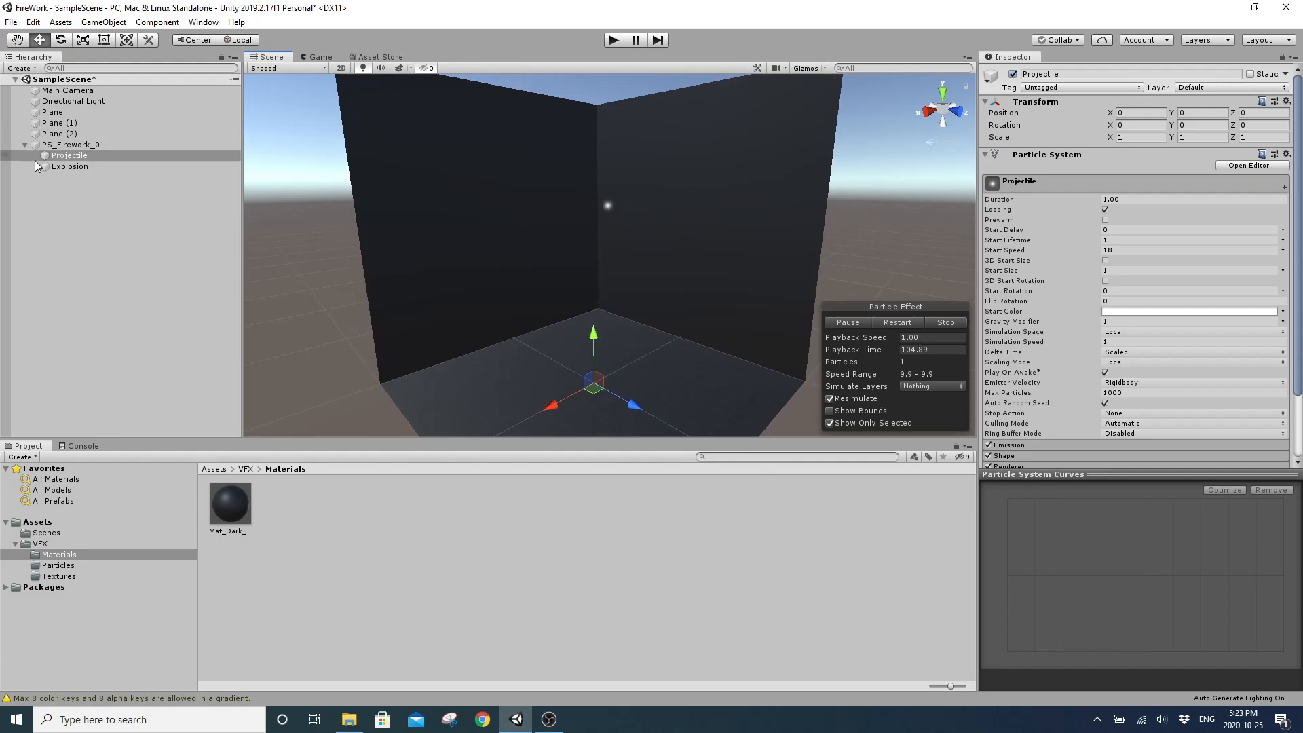
Set the Explosion's emission rate over time to 0 and add a burst
left_click(95, 167)
right_click_drag(579, 227, 599, 267)
key("q")
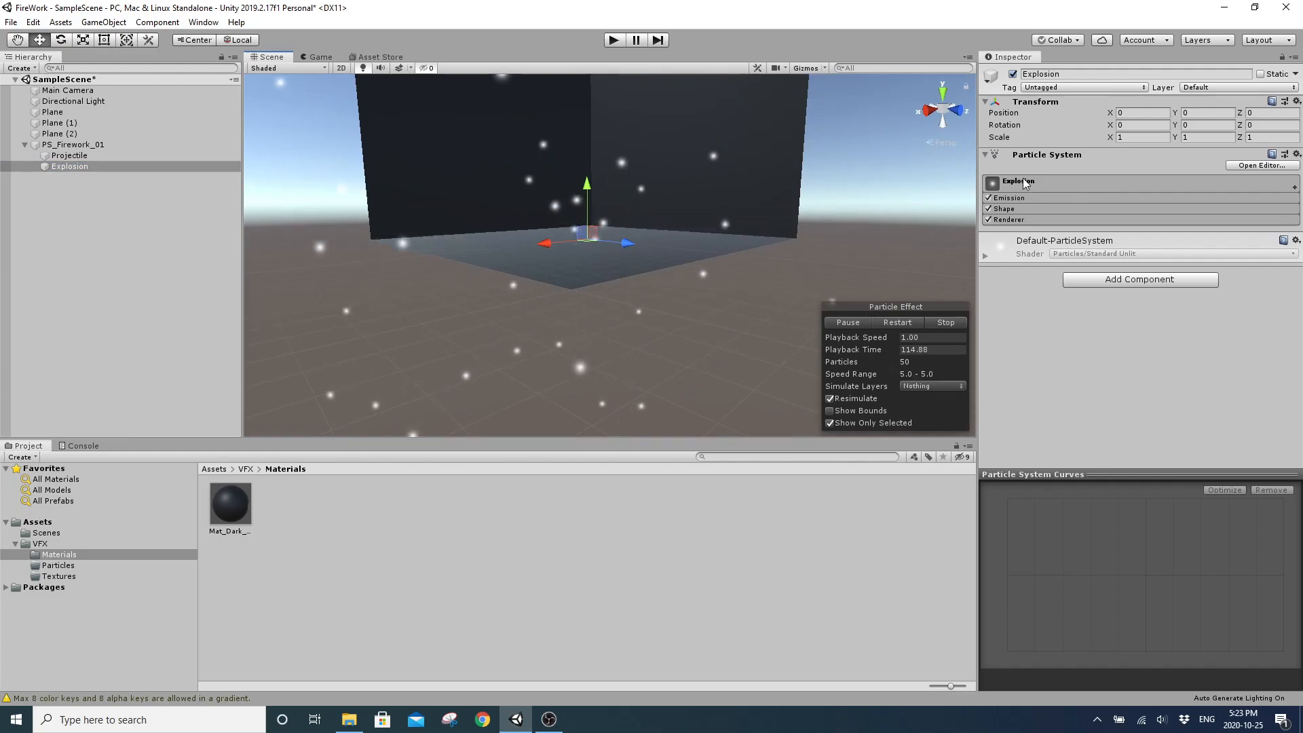
left_click(1013, 196)
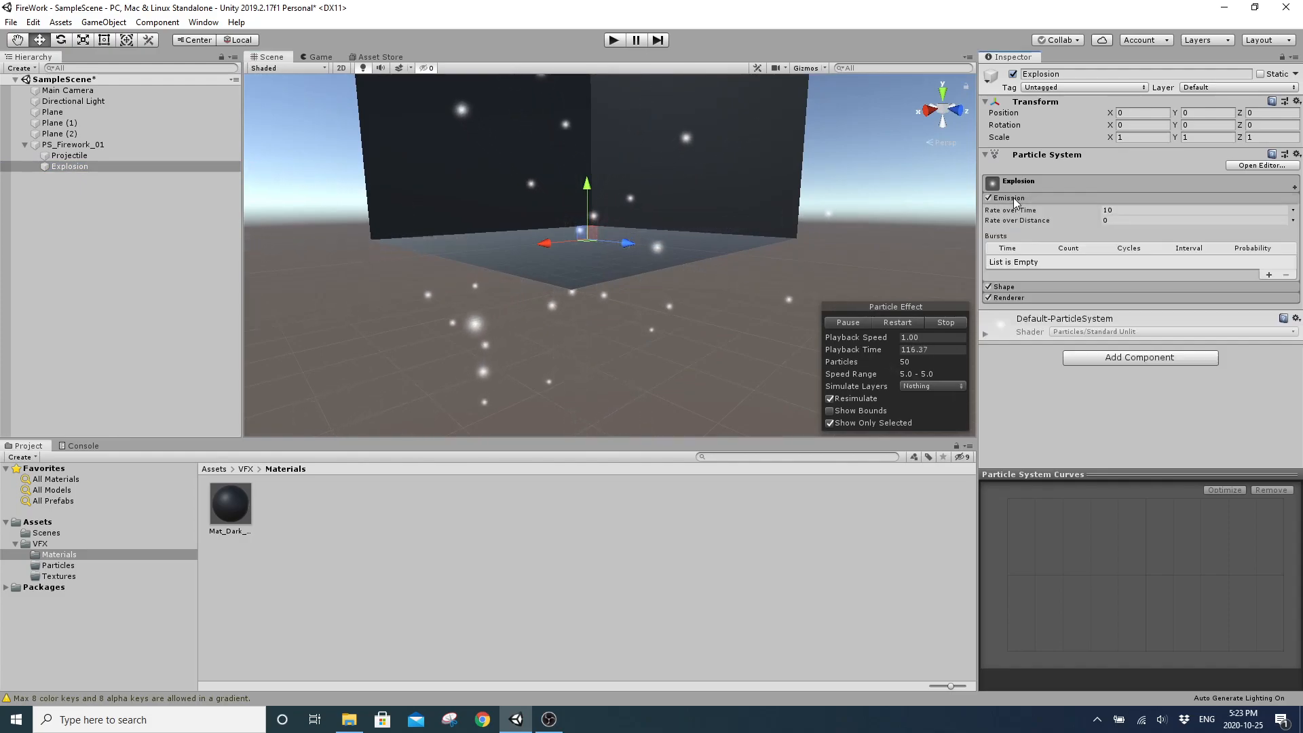
right_click_drag(643, 309, 648, 273)
left_click(1148, 209)
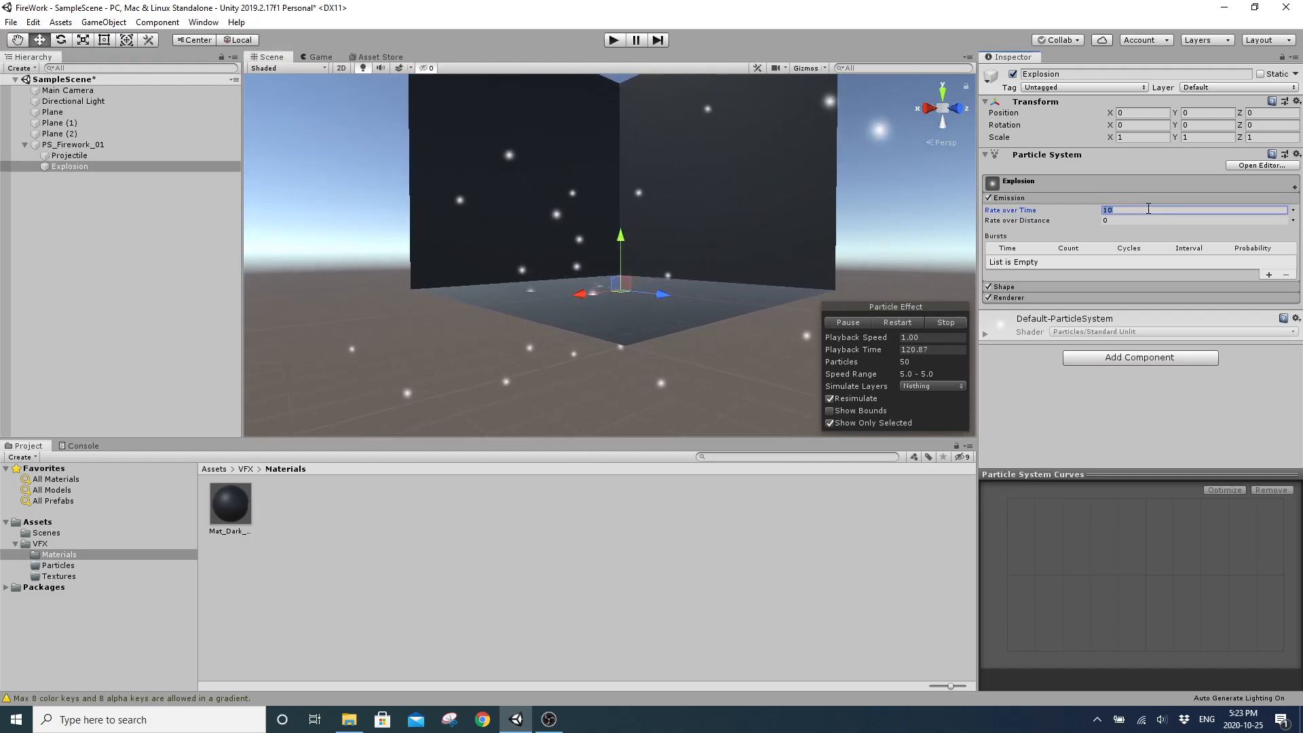
type("0")
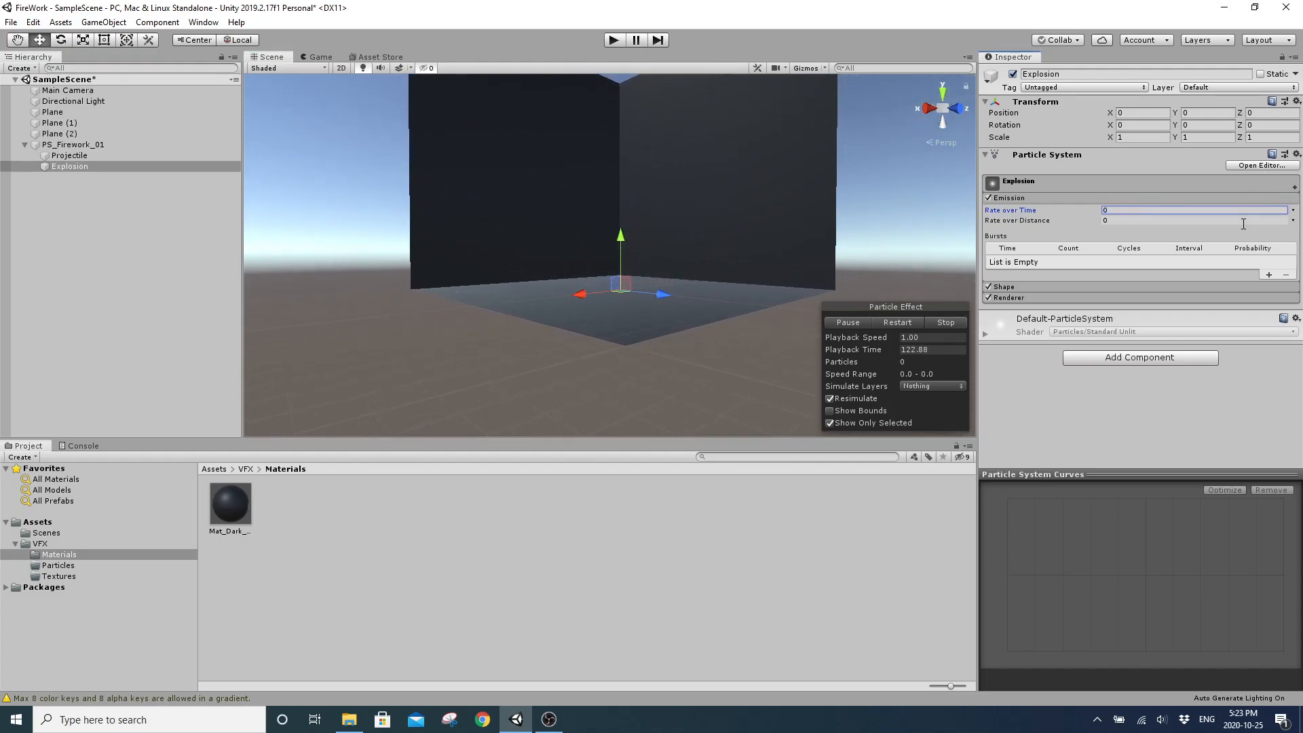
left_click(1266, 274)
Try a count of 15 for the Explosion's burst, set it to 150 instead, and restart the particle playback
left_click(1068, 260)
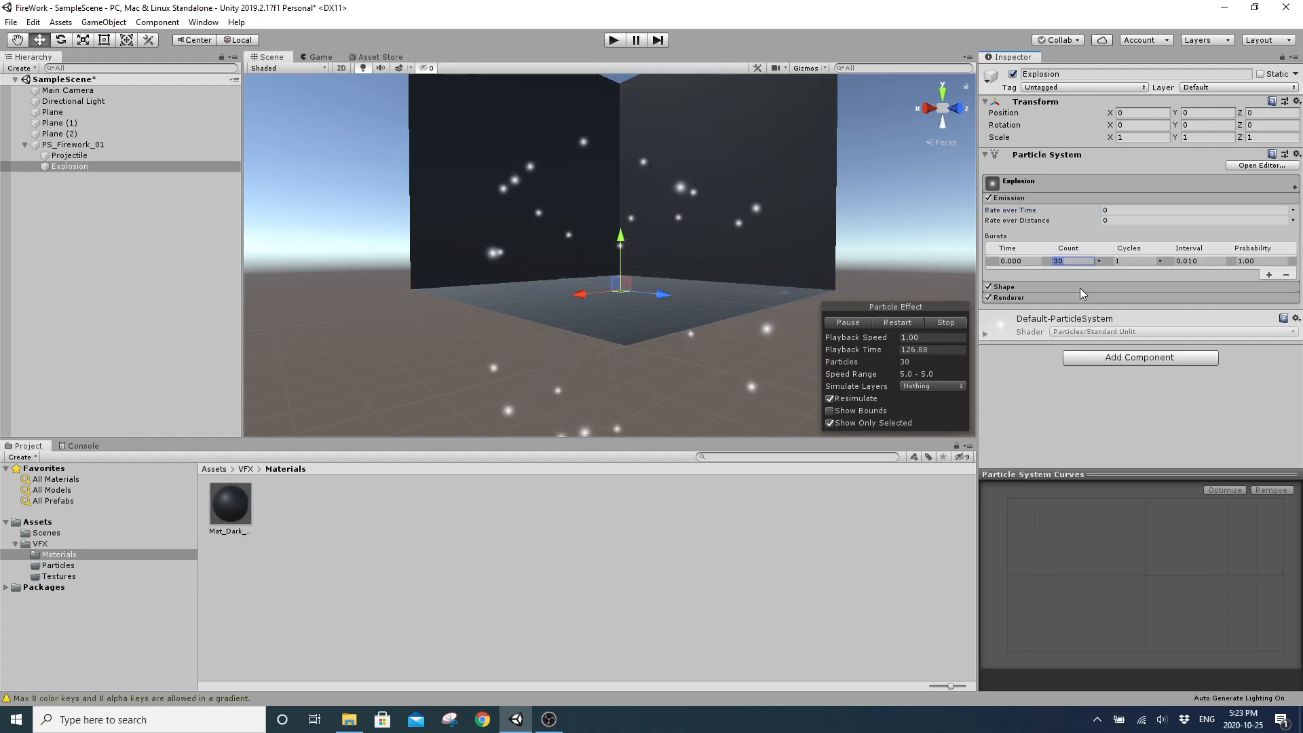
left_click_drag(737, 337, 735, 305, "alt")
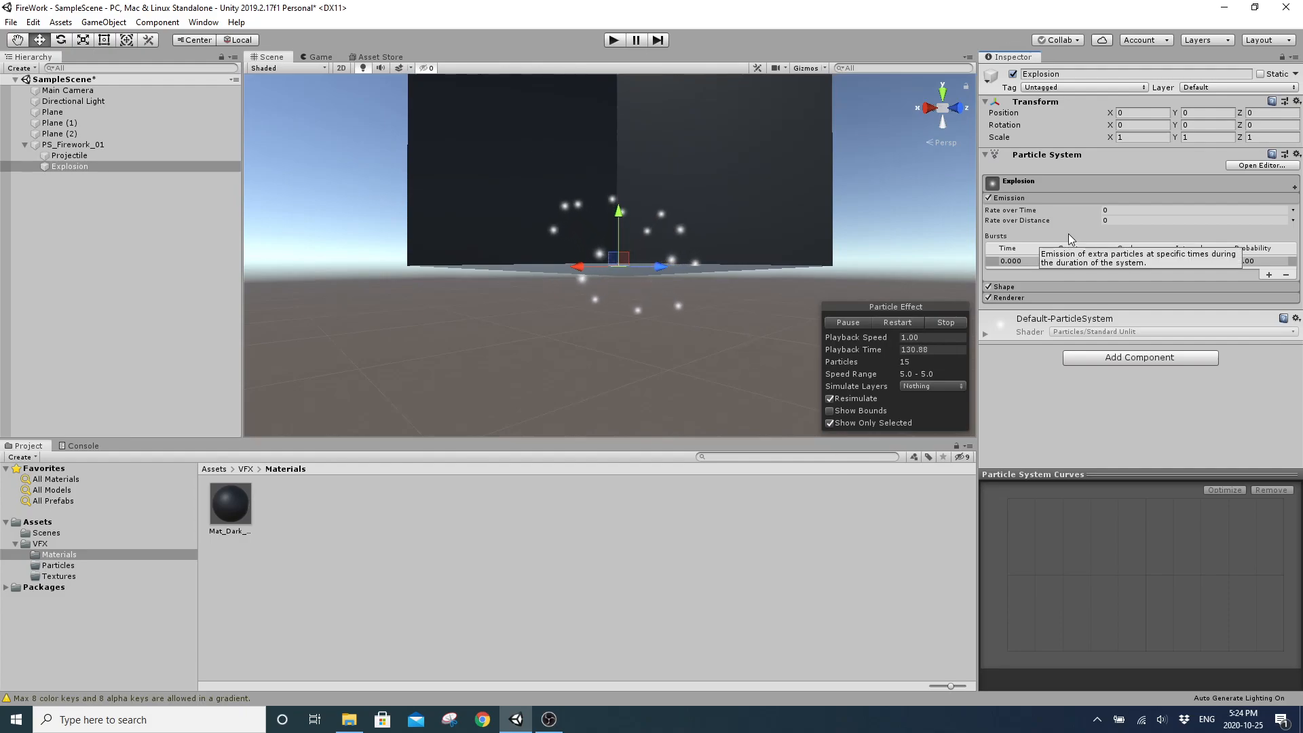
left_click(1077, 262)
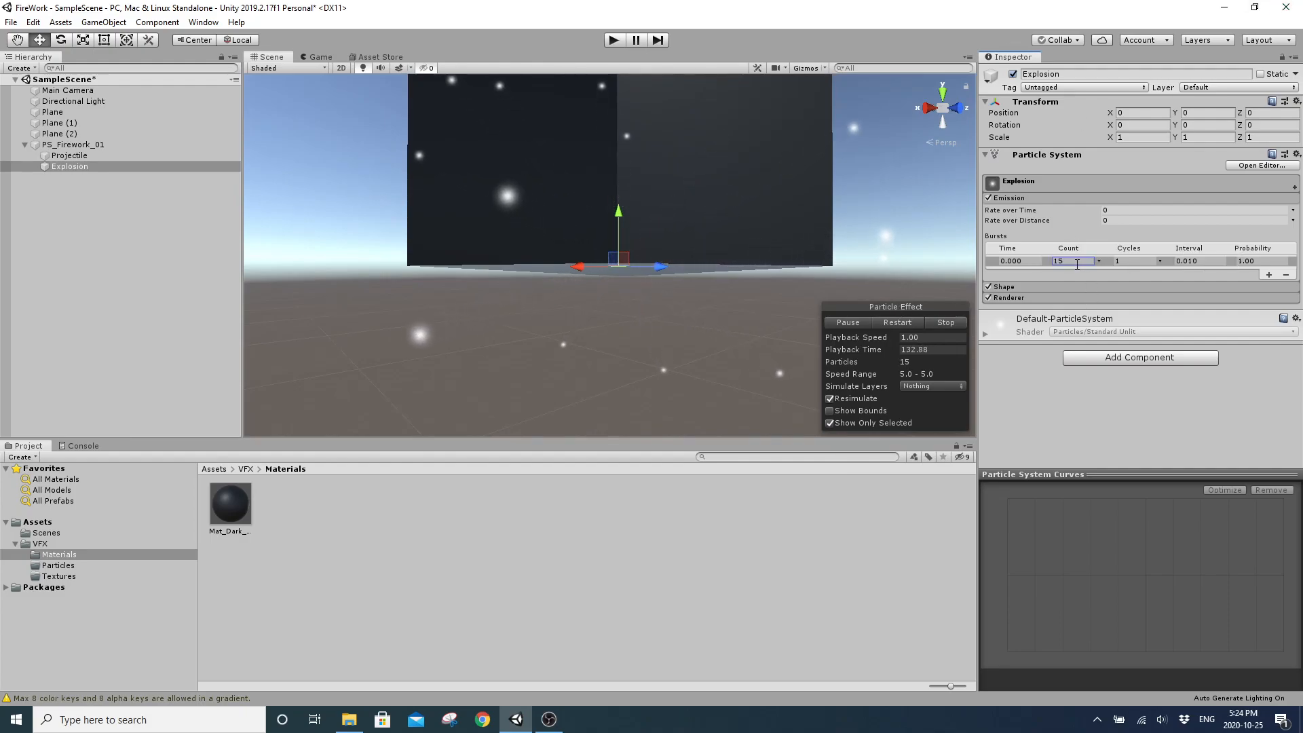
type("150")
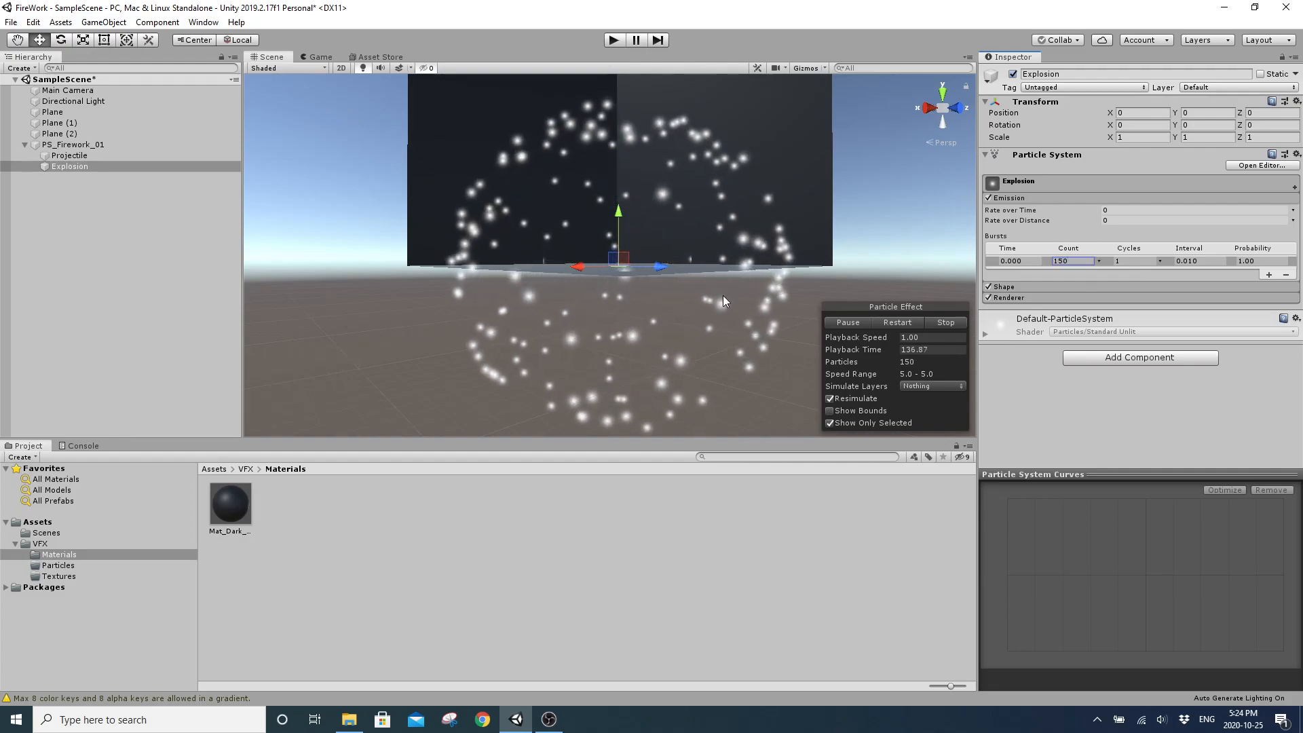
left_click(885, 322)
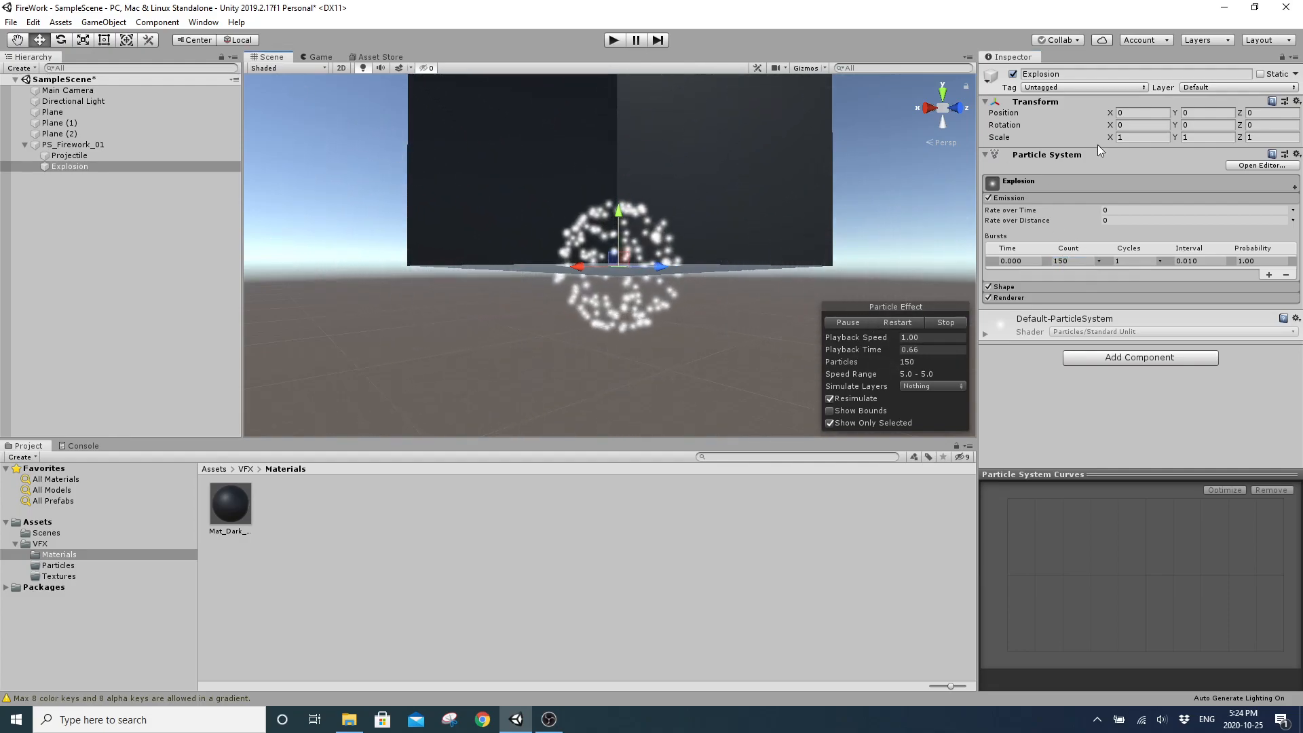
Set the Explosion's start lifetime to Random Between Two Constants, 0.5 and 1
left_click(1032, 198)
left_click(1045, 181)
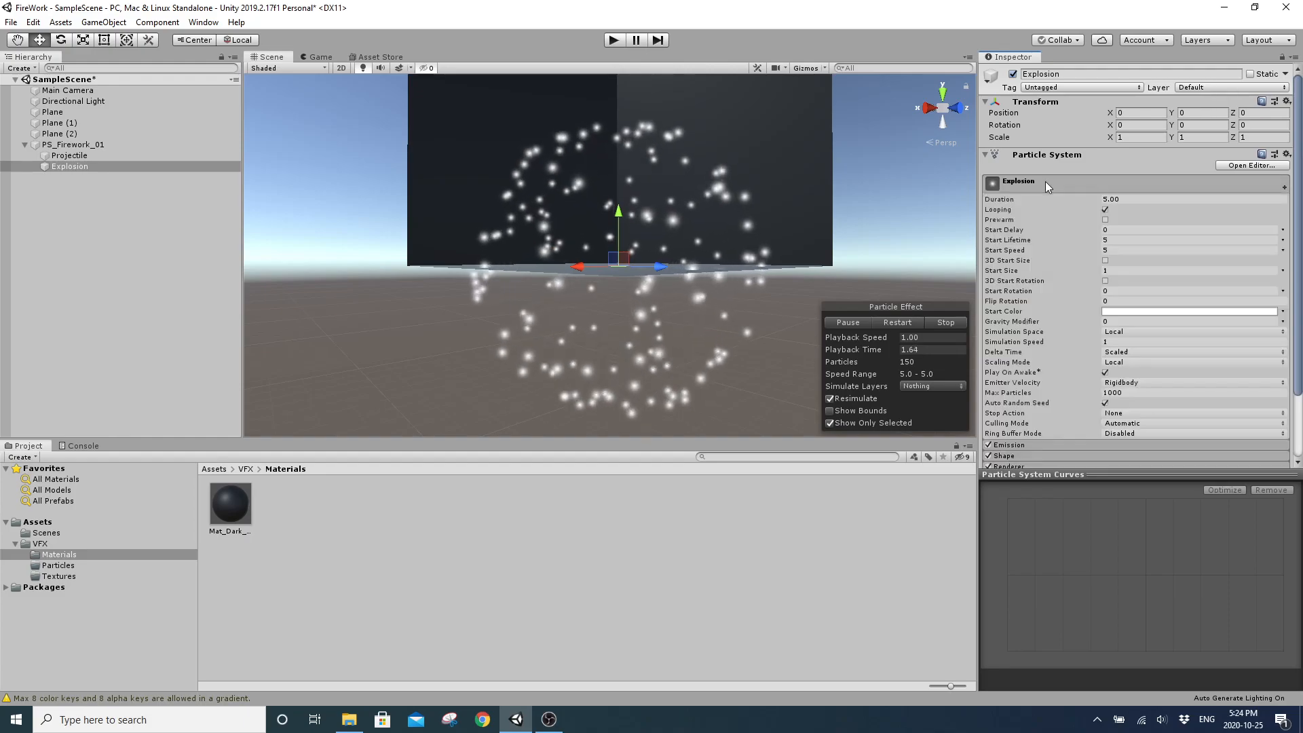
left_click(1130, 239)
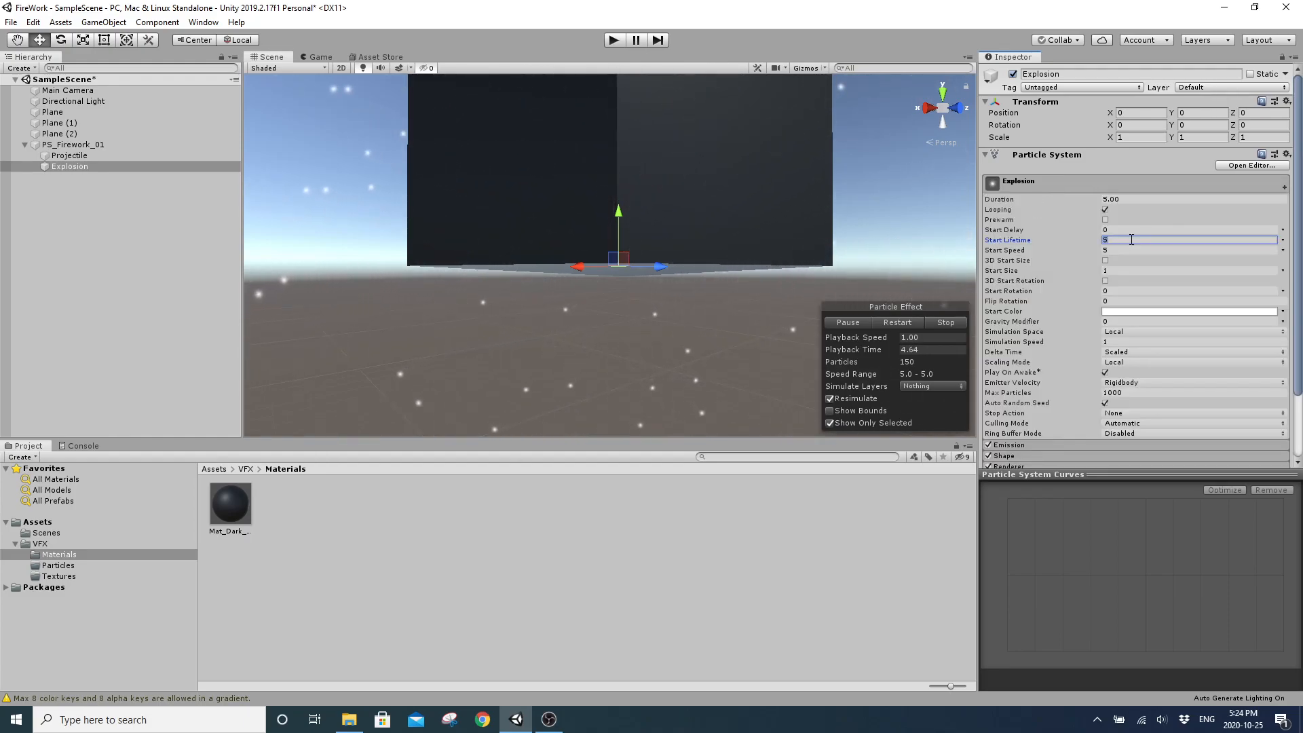
left_click(1282, 241)
left_click(1217, 284)
left_click(1239, 241)
type("1")
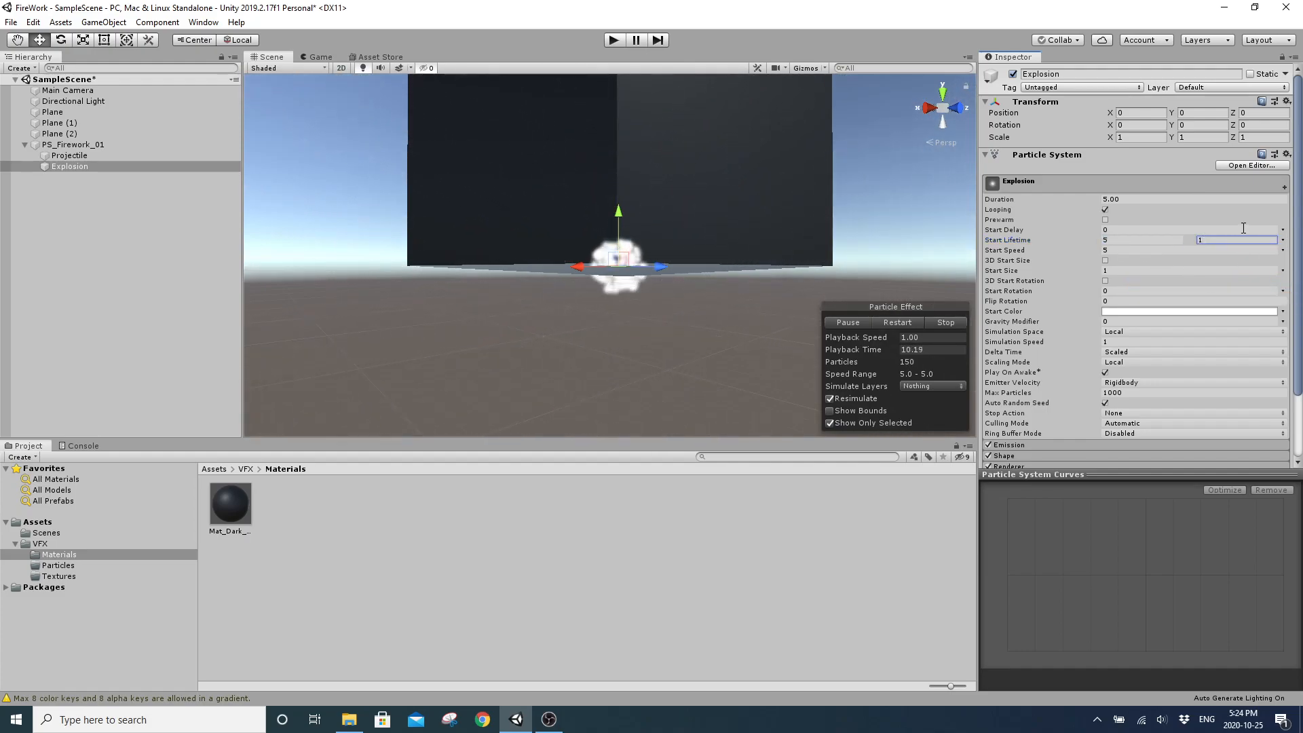
left_click(1143, 240)
type(".5")
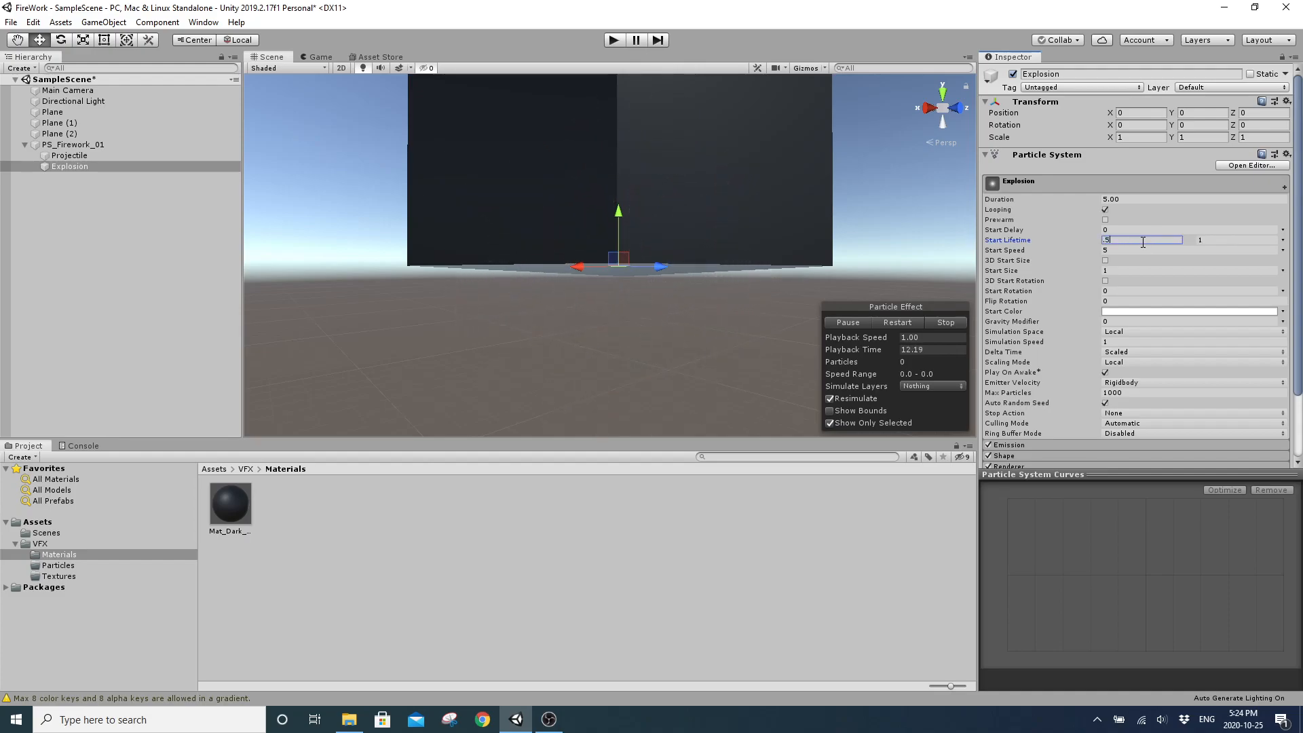
Replay the Explosion burst several times and examine its spread from another angle
left_click(897, 323)
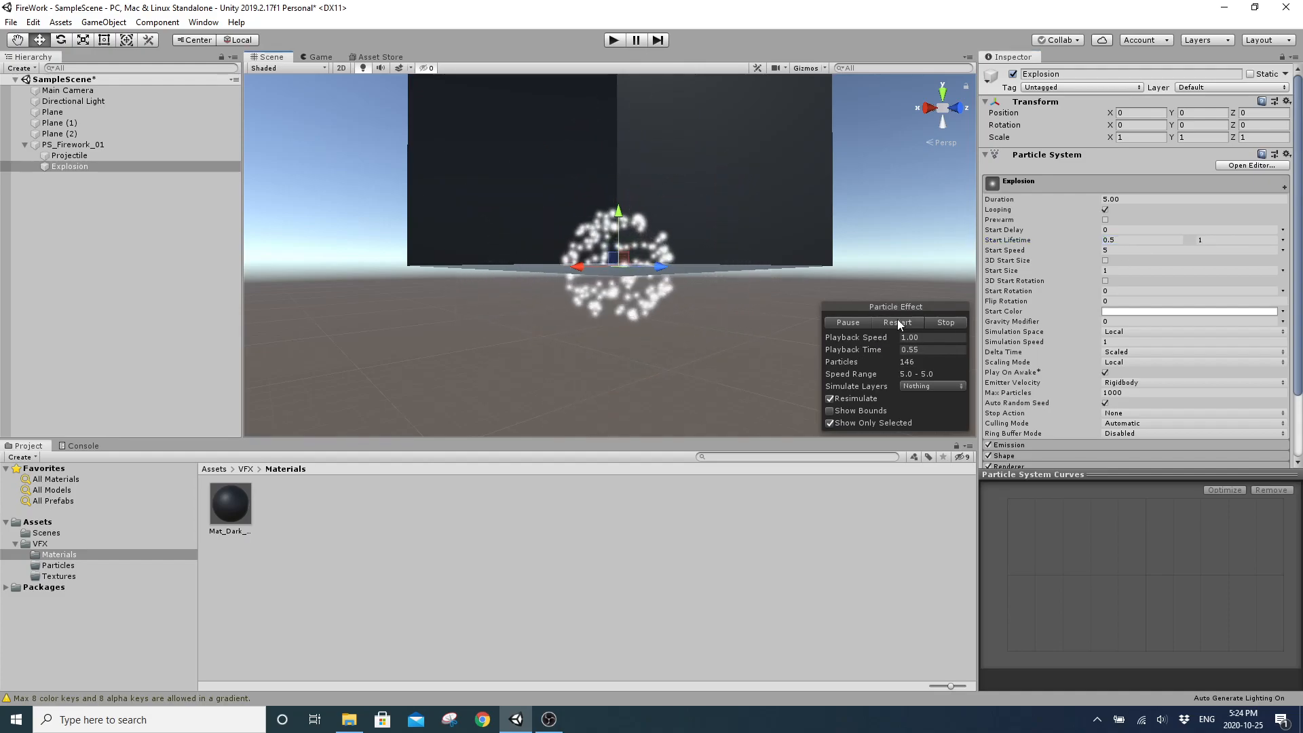
left_click(898, 324)
left_click(898, 325)
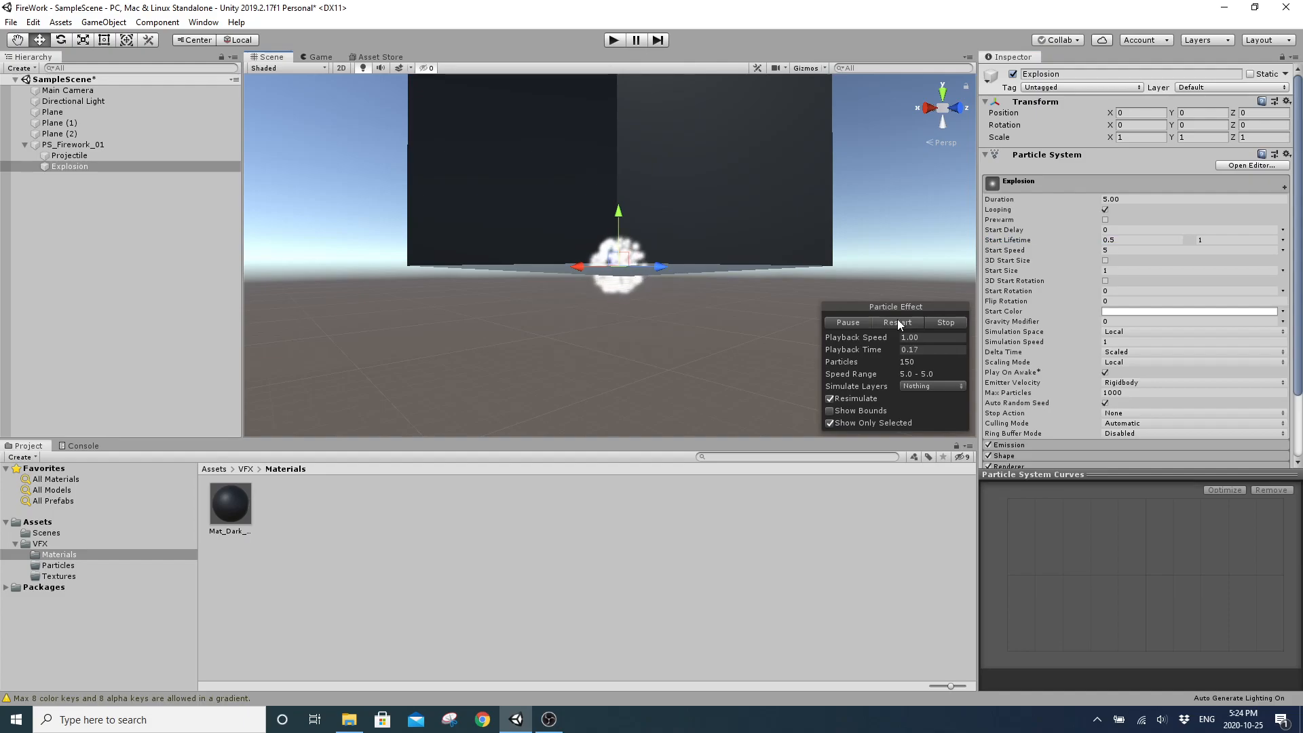
left_click(898, 325)
left_click_drag(770, 293, 680, 300, "alt")
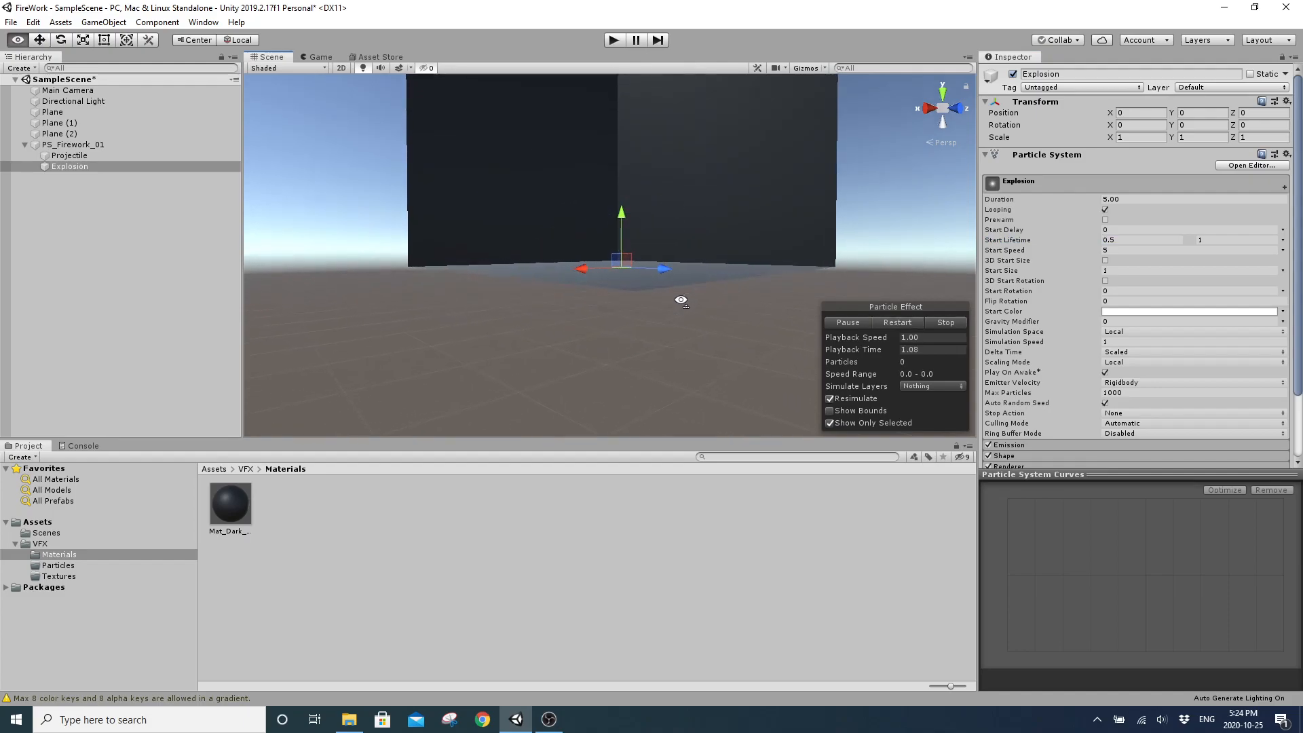
left_click(895, 324)
left_click_drag(781, 329, 689, 340, "alt")
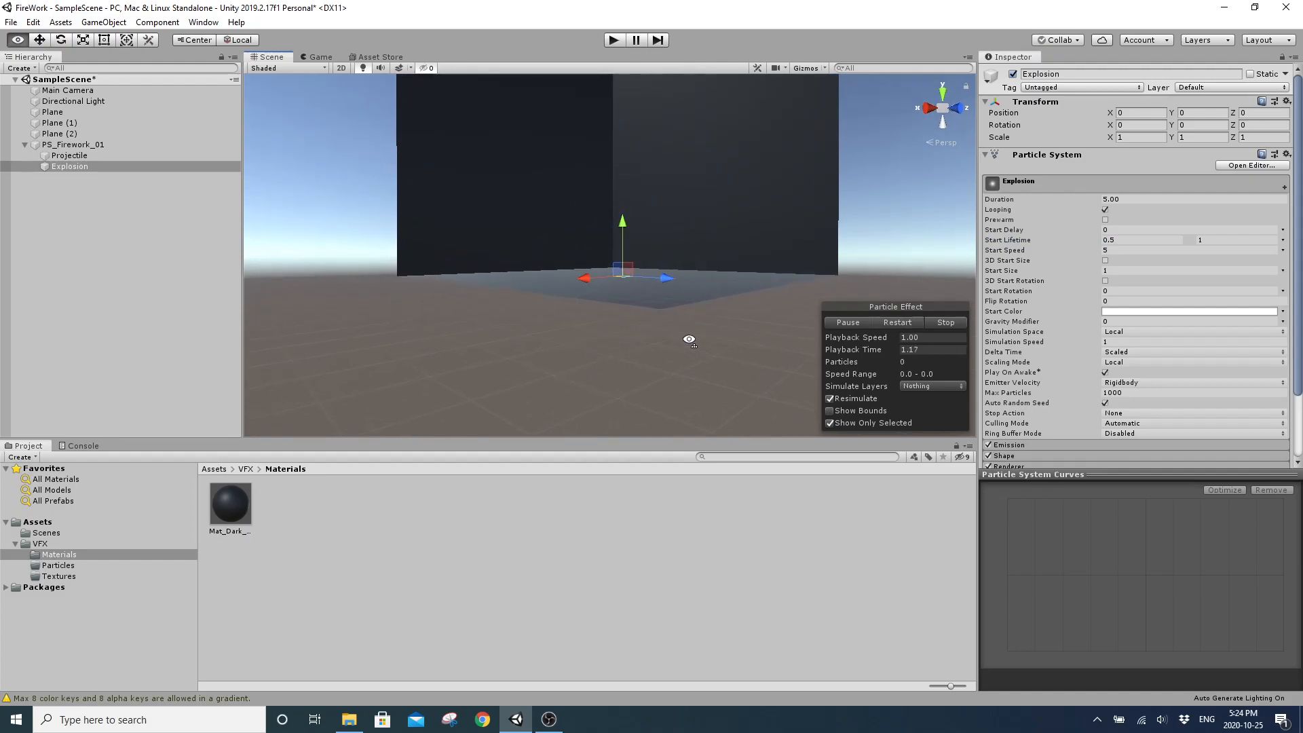
Turn off looping for the Explosion, set its duration to 1, and replay the burst
left_click(1105, 211)
left_click(1137, 198)
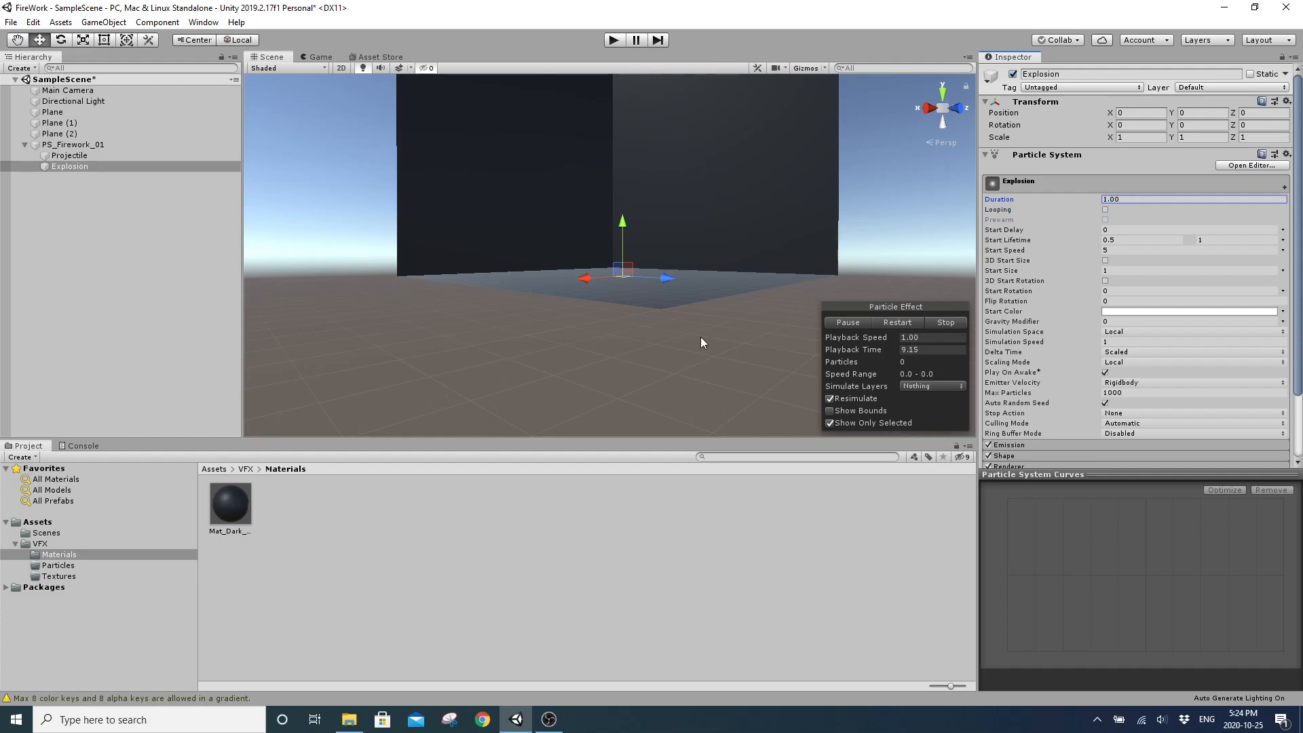
left_click(1037, 183)
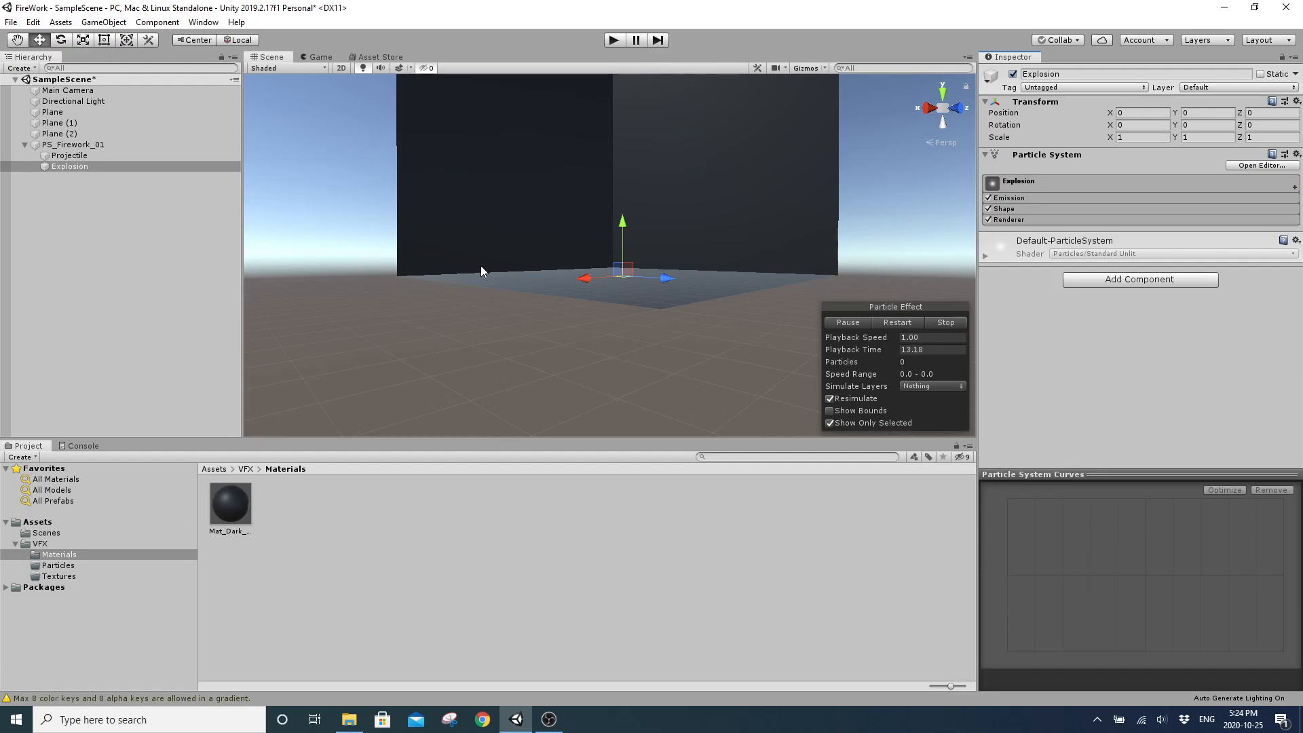
left_click(904, 324)
Add the Sub Emitters module to the Projectile particle system
left_click(87, 154)
left_click_drag(540, 340, 624, 363, "alt")
left_click(1059, 182)
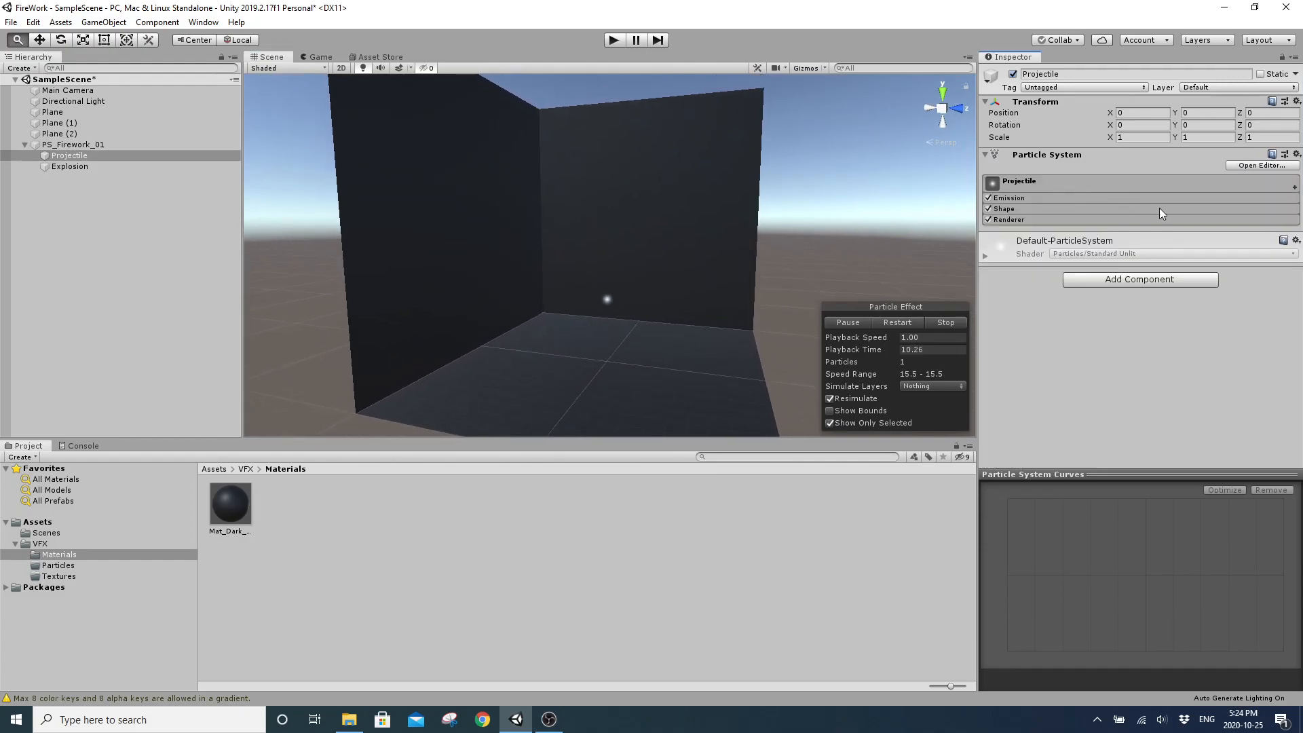
left_click(1293, 187)
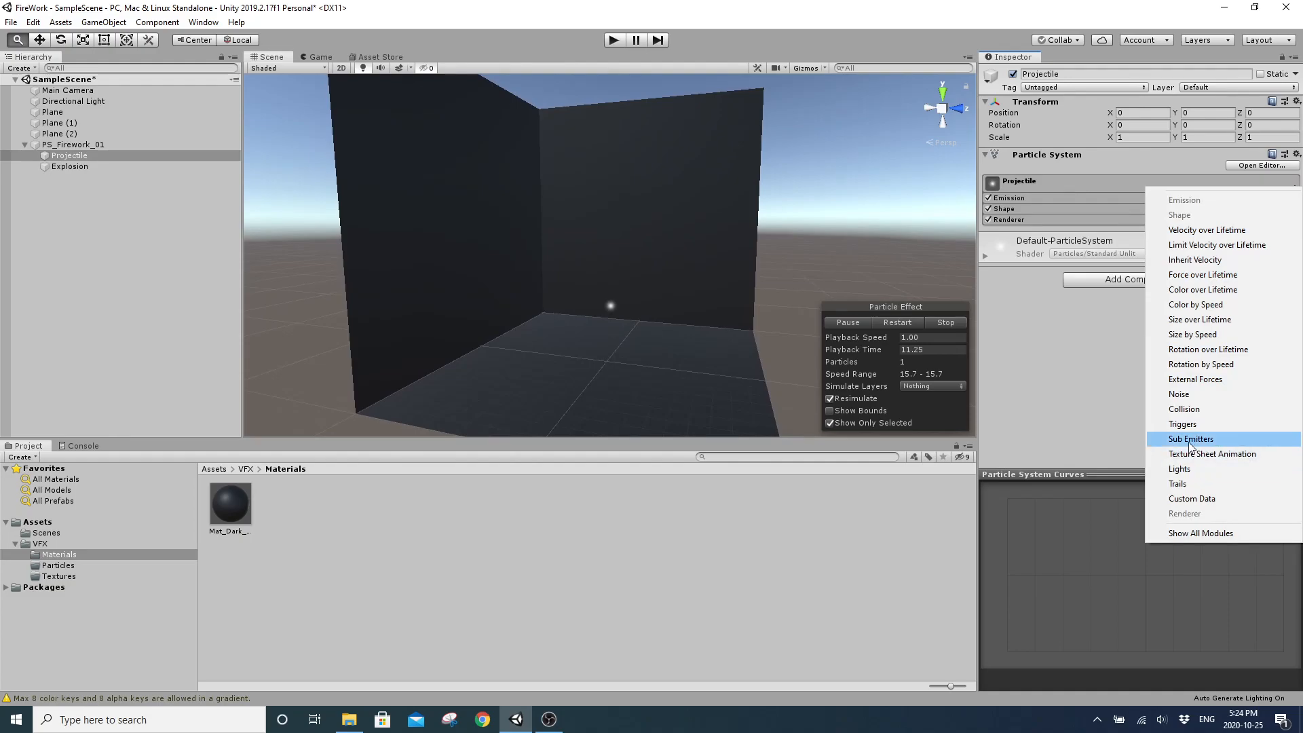
left_click(99, 157)
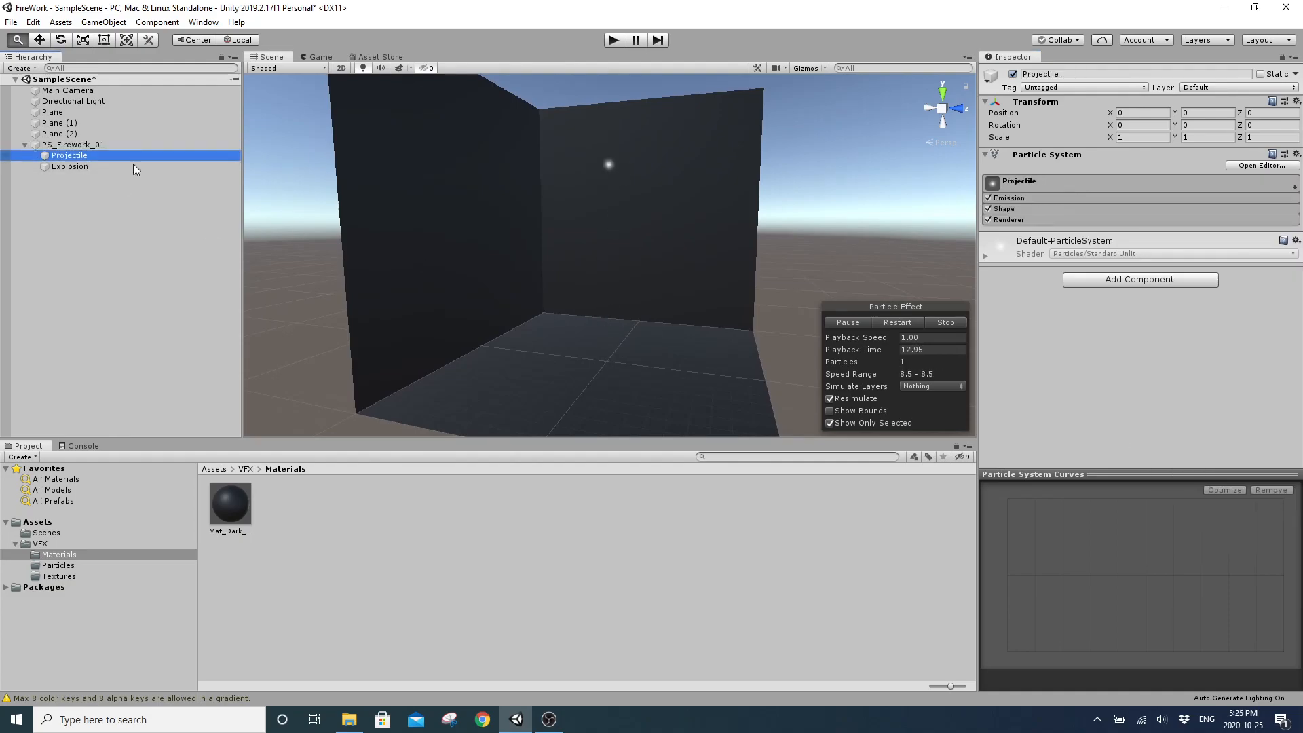
left_click(1294, 189)
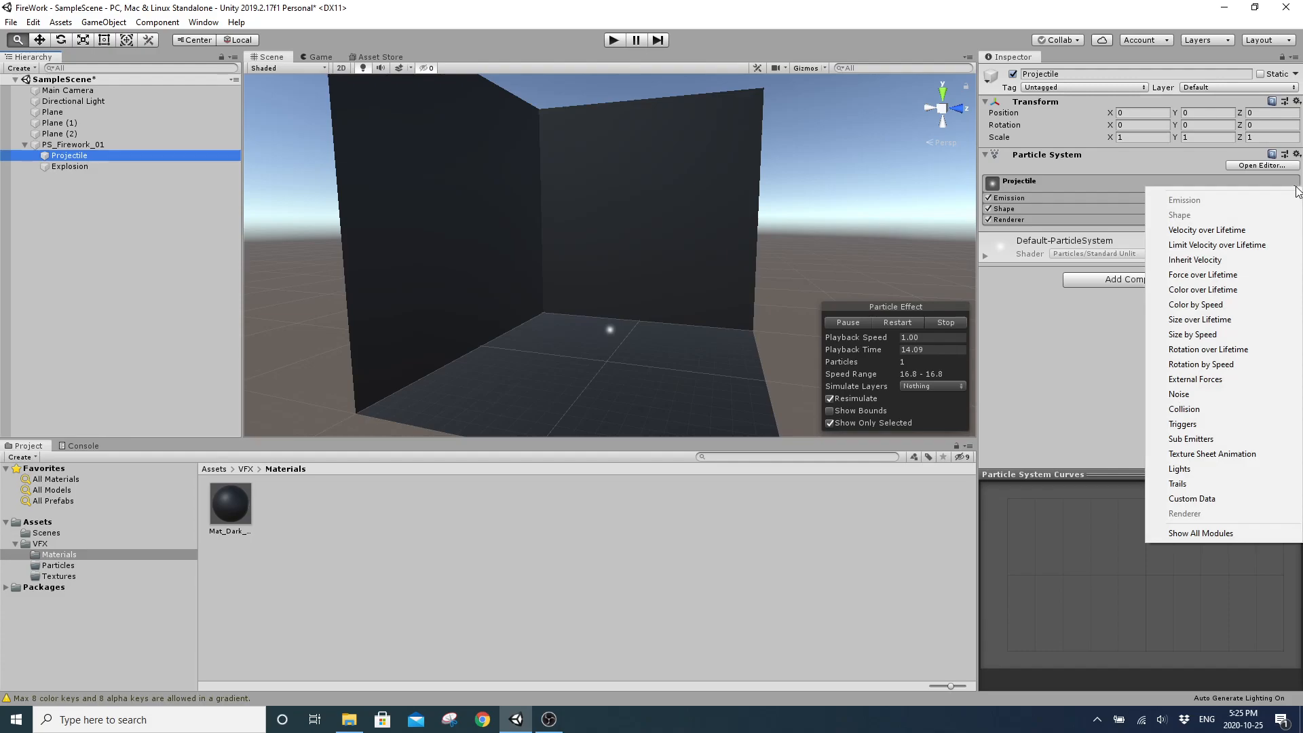
left_click(1188, 441)
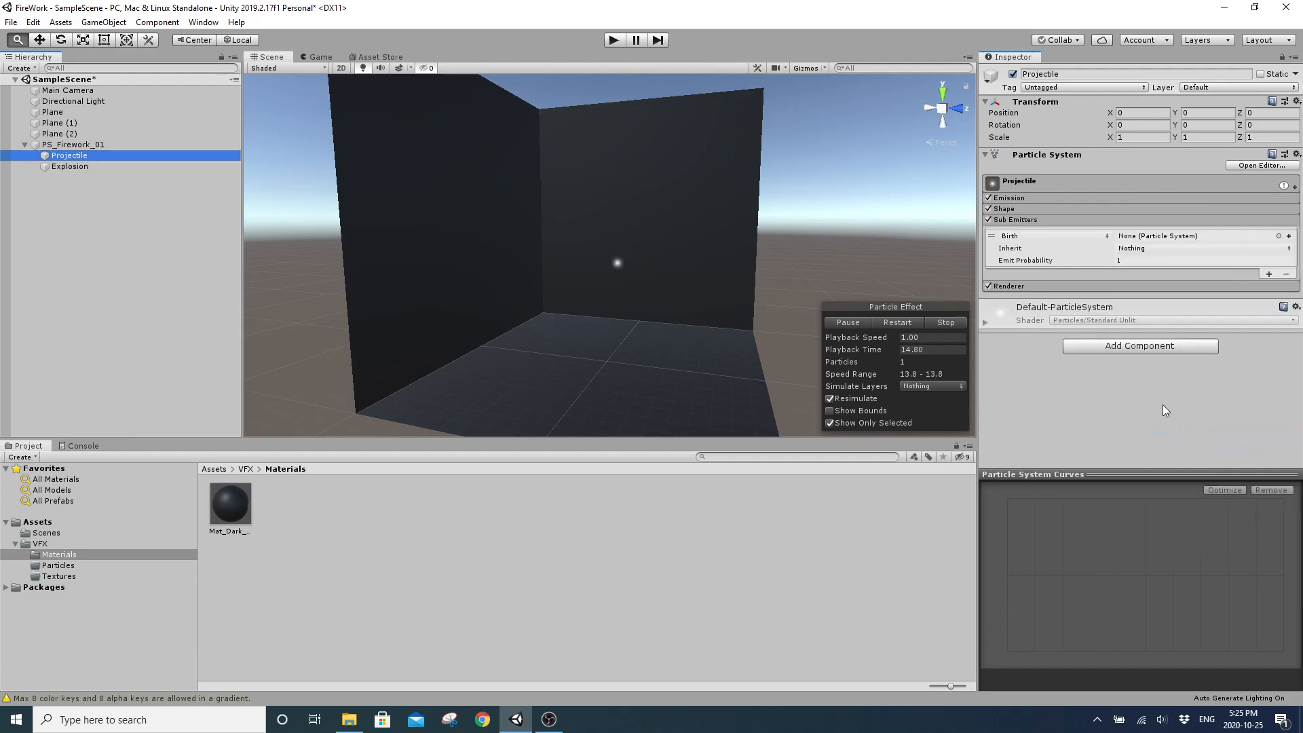
Preview the Explosion and the Projectile separately to compare the burst with the projectile's flight
left_click_drag(740, 258, 643, 293, "alt")
key("s")
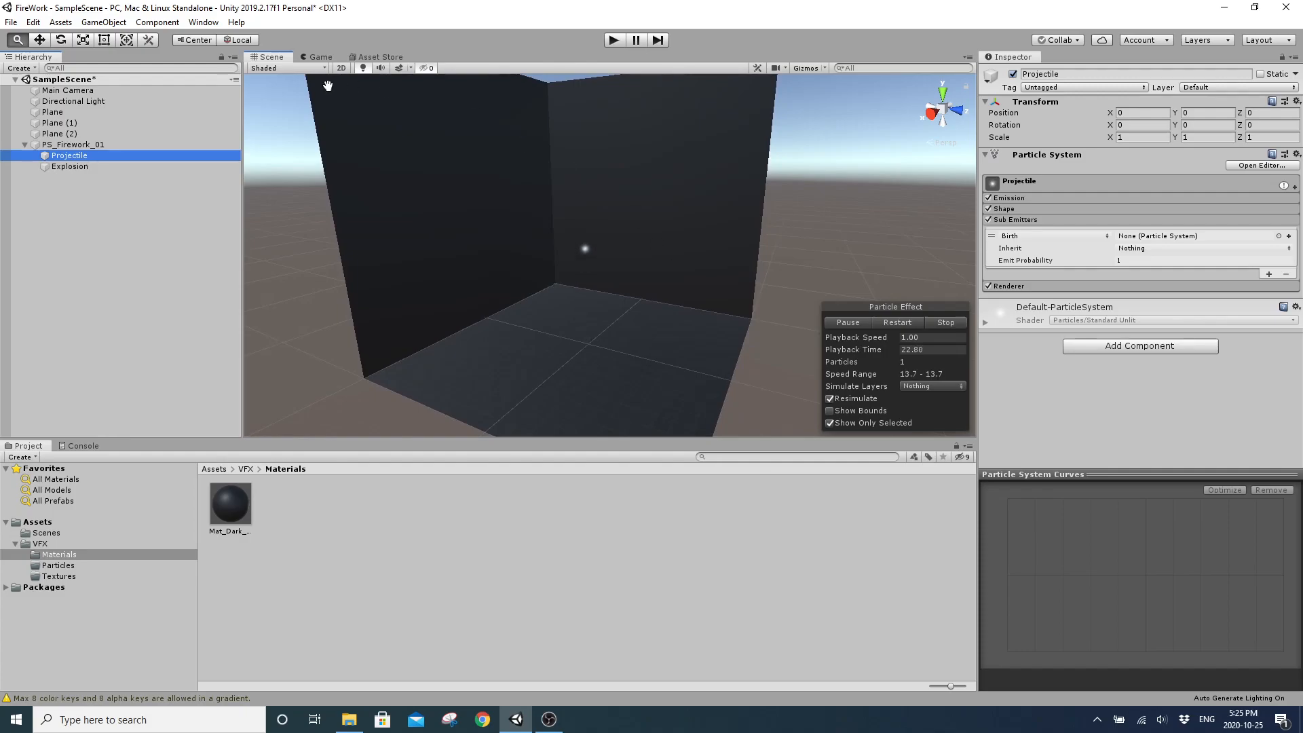
left_click(295, 164)
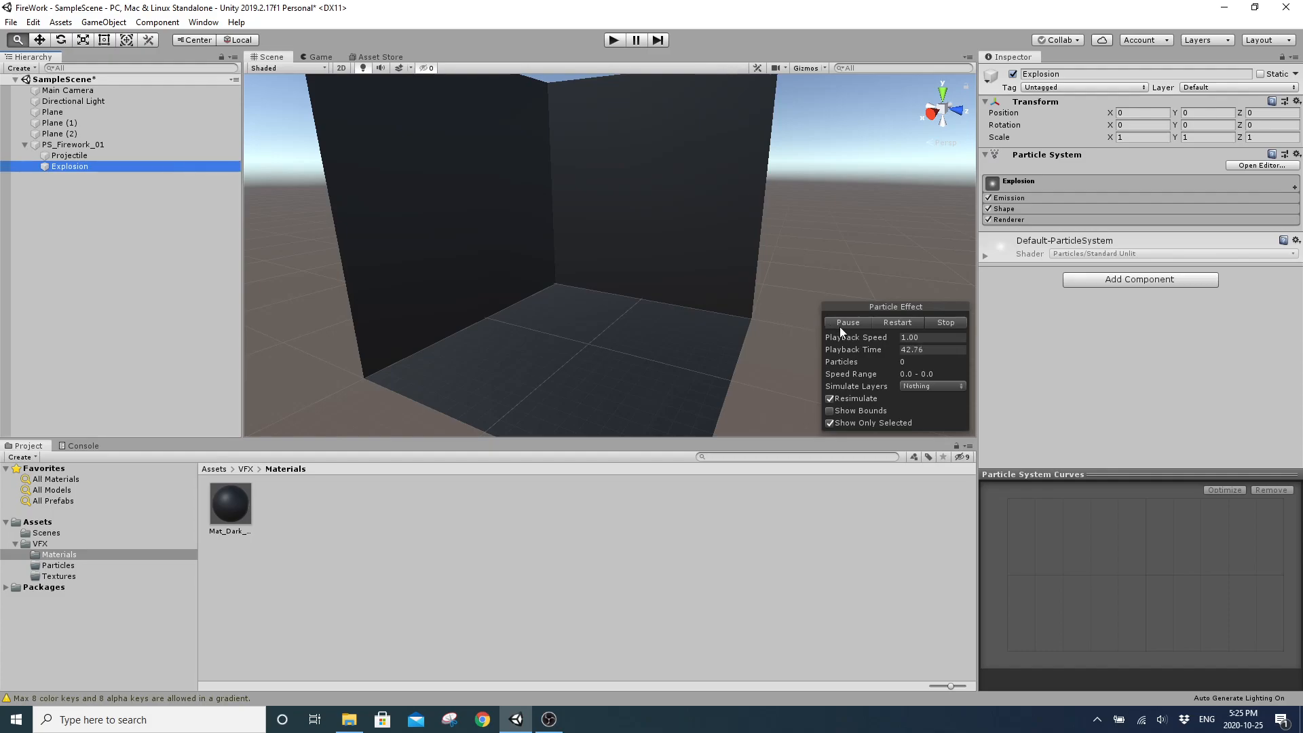
left_click(897, 323)
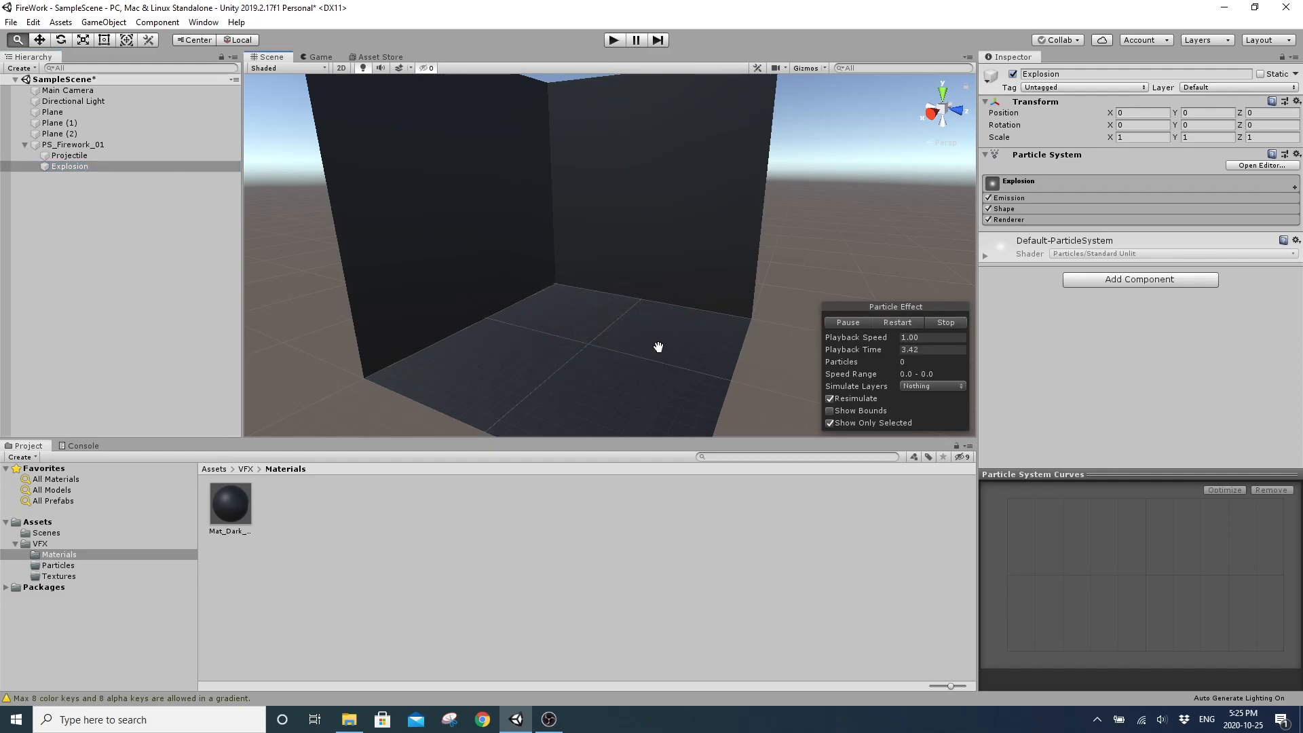
left_click(84, 155)
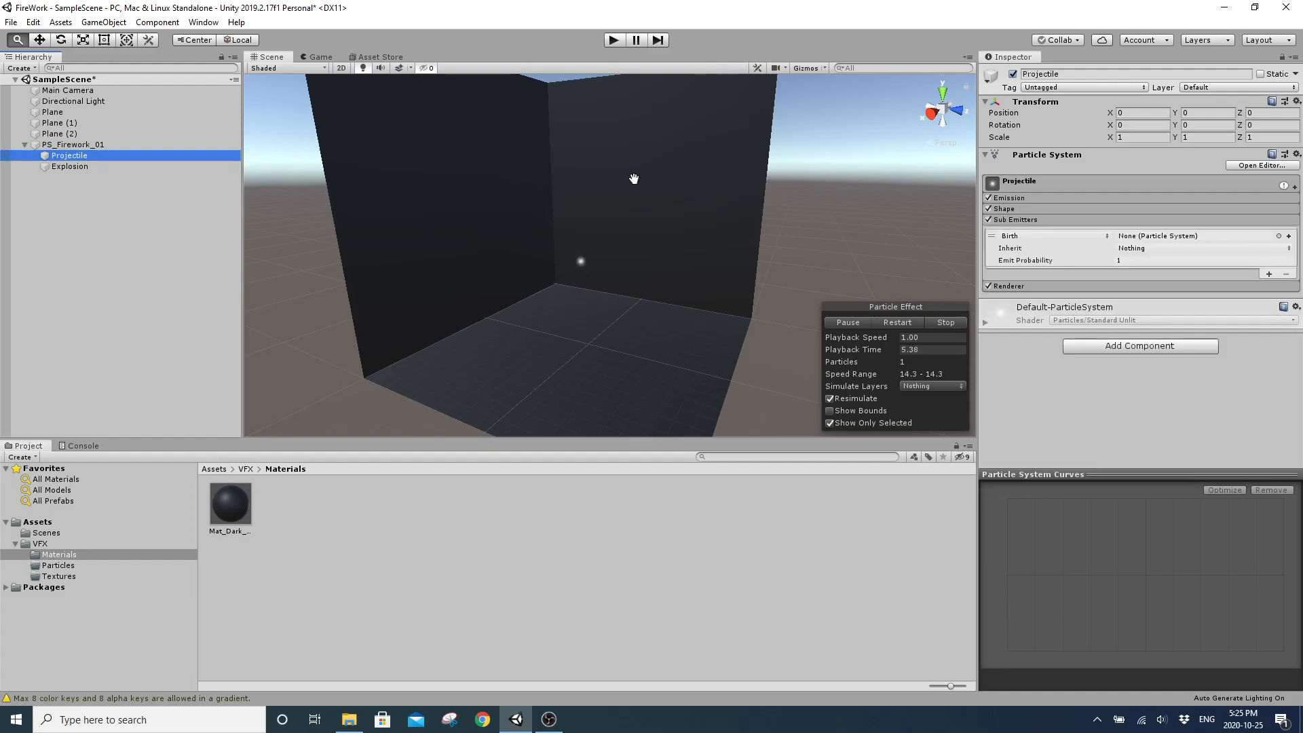
left_click_drag(477, 270, 480, 274, "alt")
right_click_drag(480, 274, 479, 274, "alt")
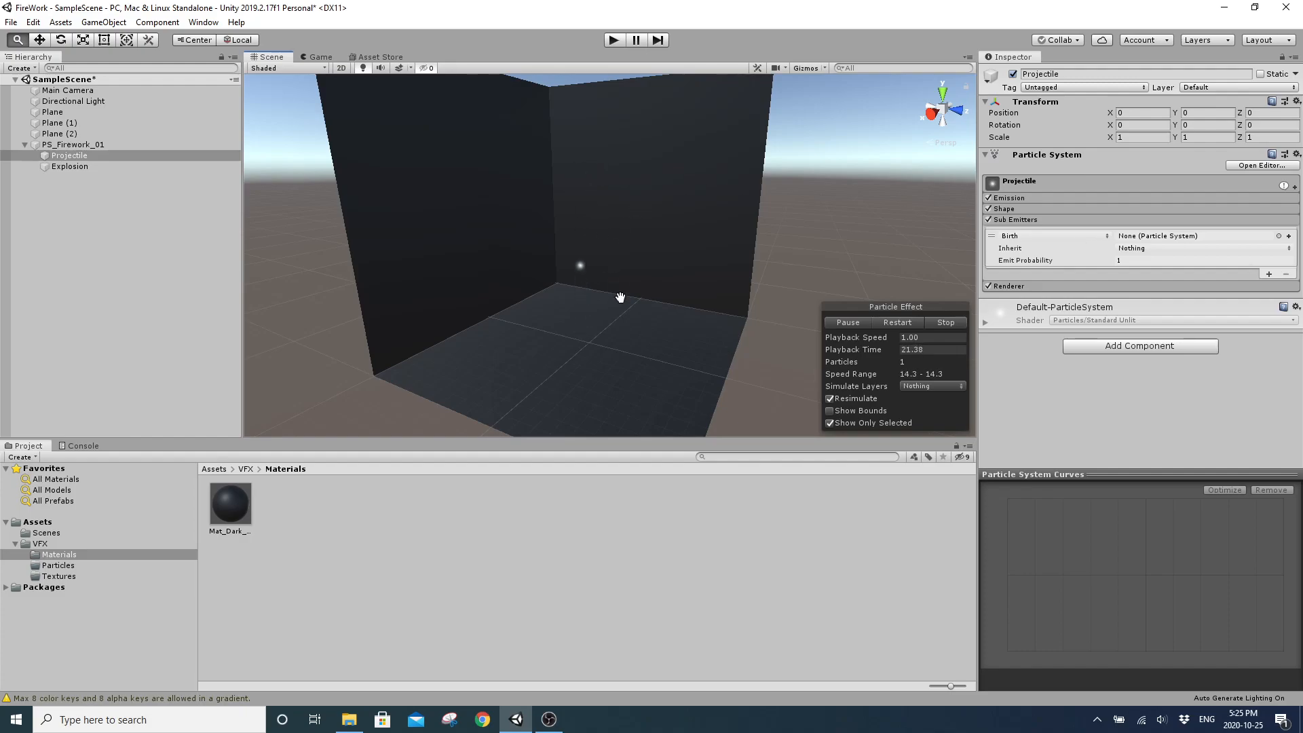
Set the Projectile's sub emitter condition to Death, assign the Explosion particle system to it, and replay the effect
left_click(1069, 236)
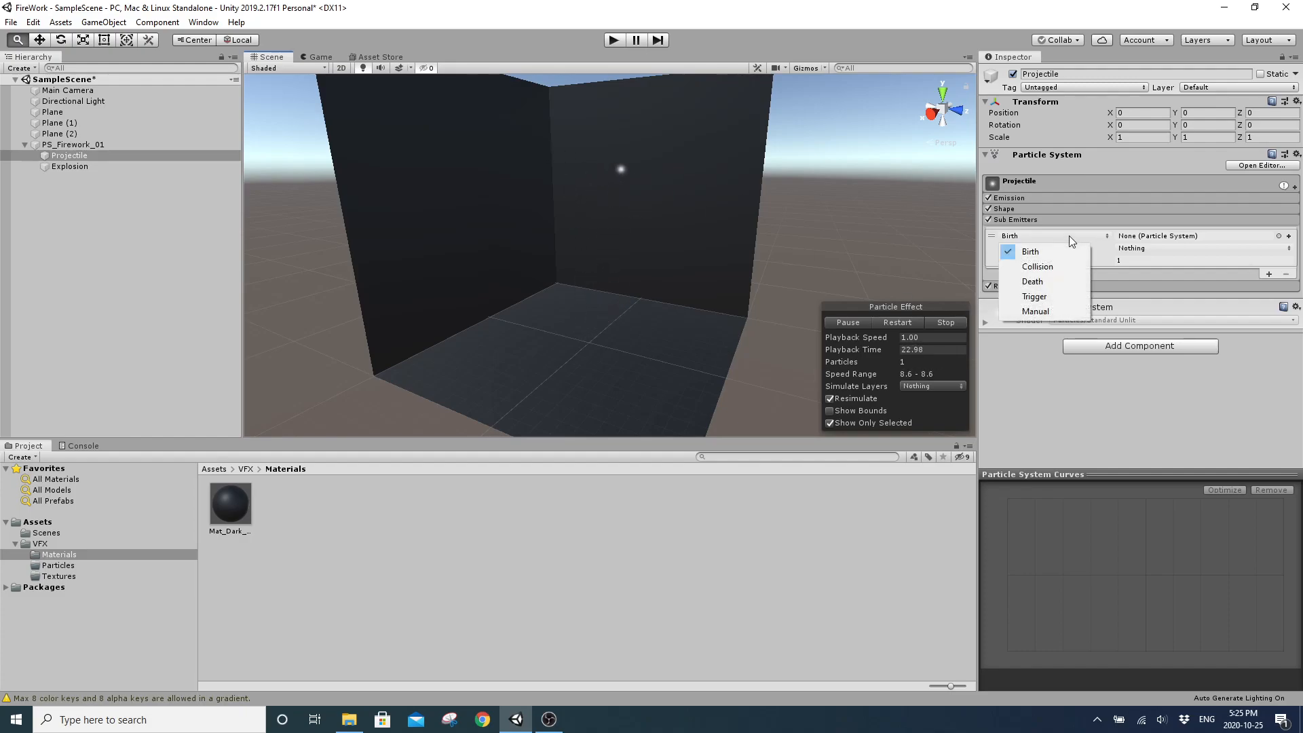
left_click(1046, 282)
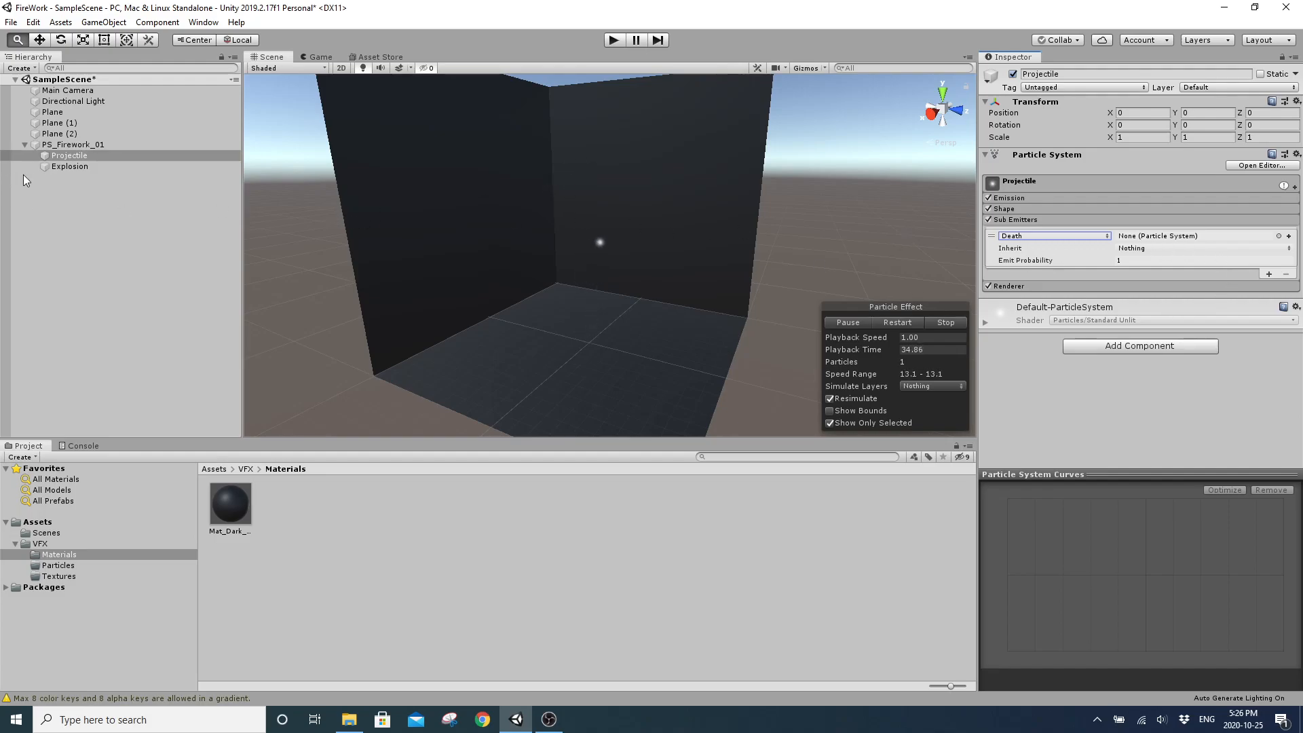
left_click_drag(63, 165, 1131, 239)
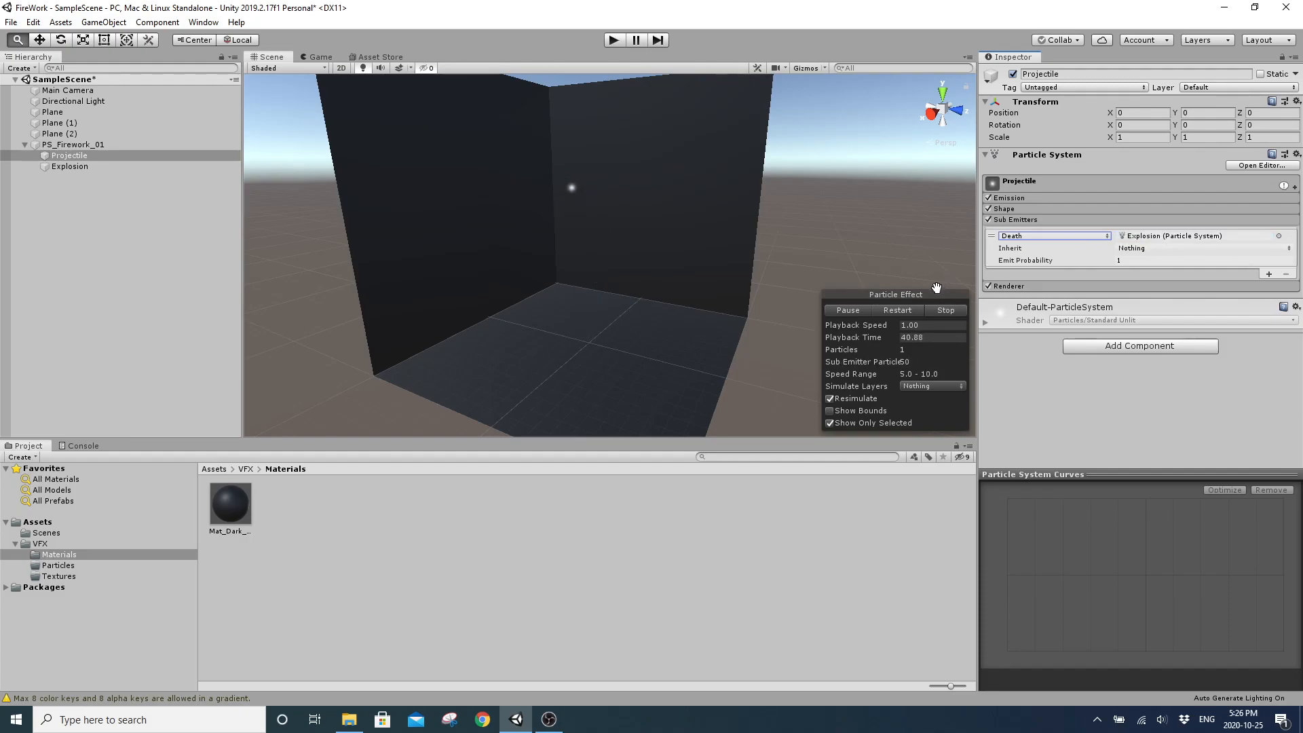
left_click(902, 312)
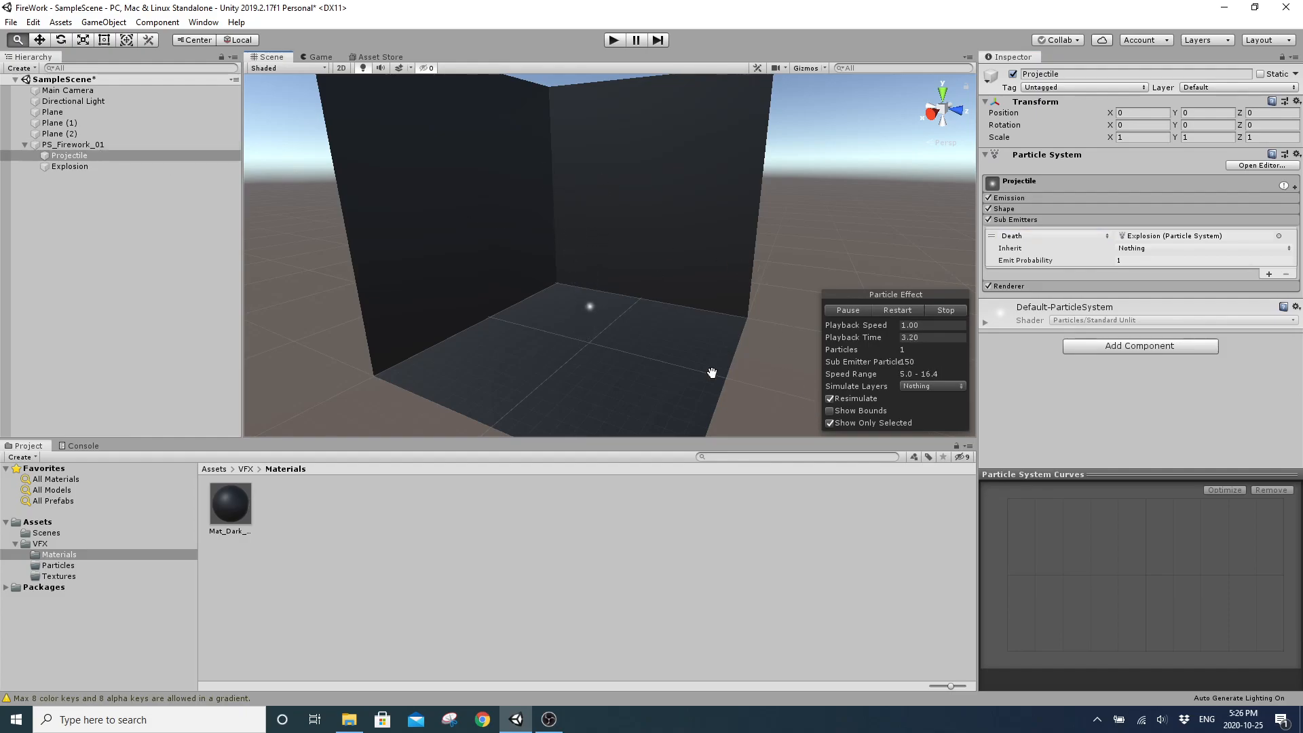
Disable Show Only Selected in the particle preview and check the combined effect from another angle
left_click(829, 422)
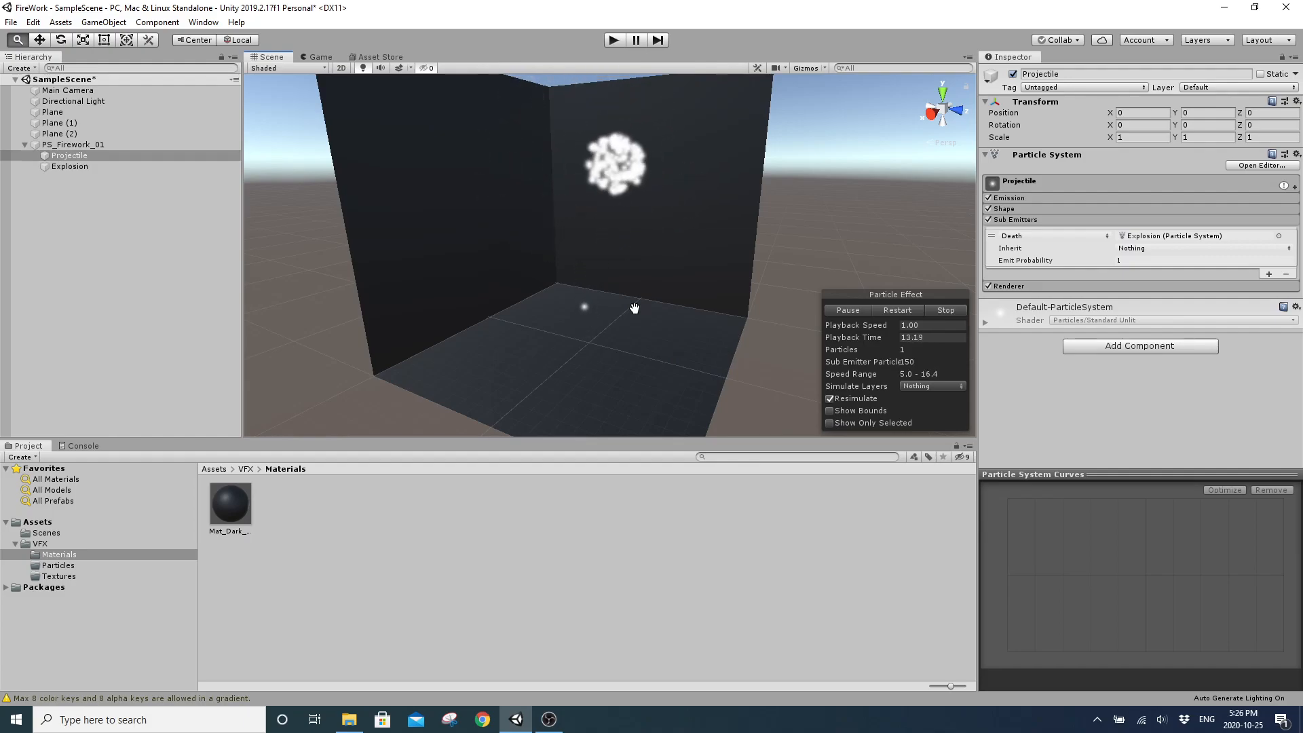
left_click_drag(635, 309, 746, 288, "alt")
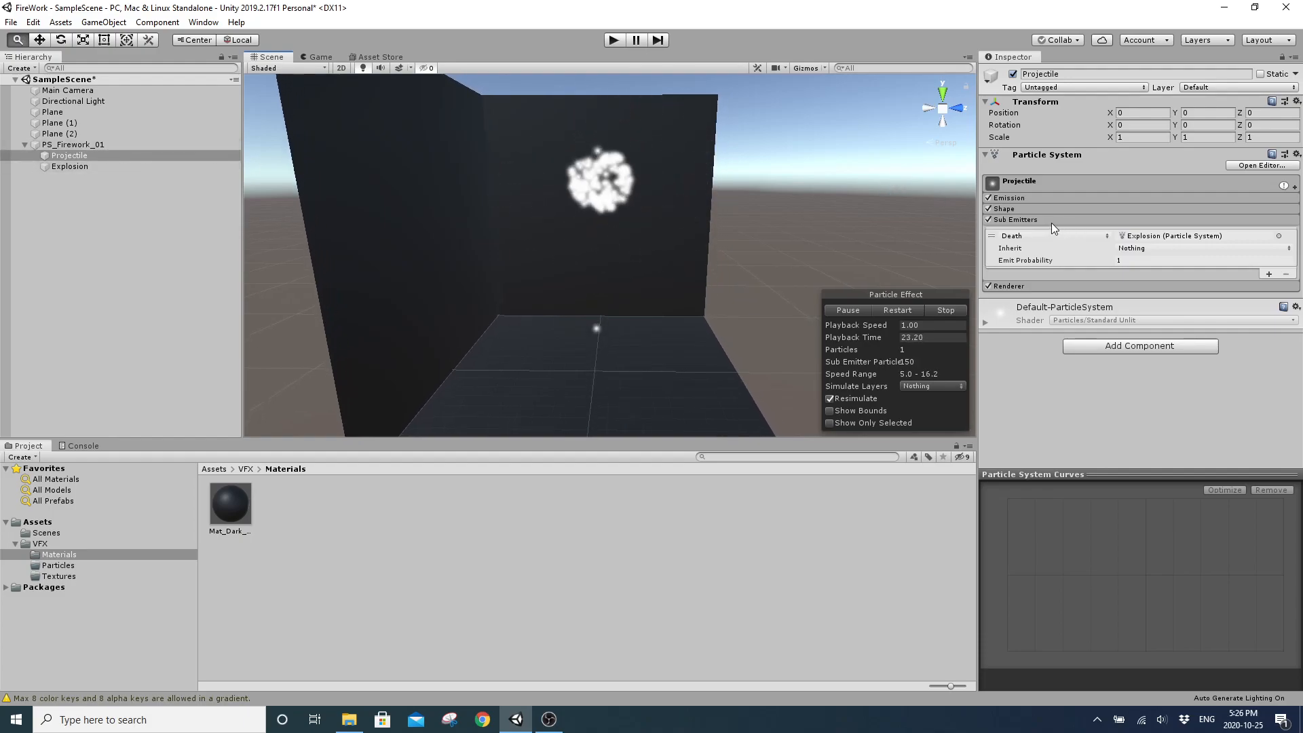
left_click(1029, 220)
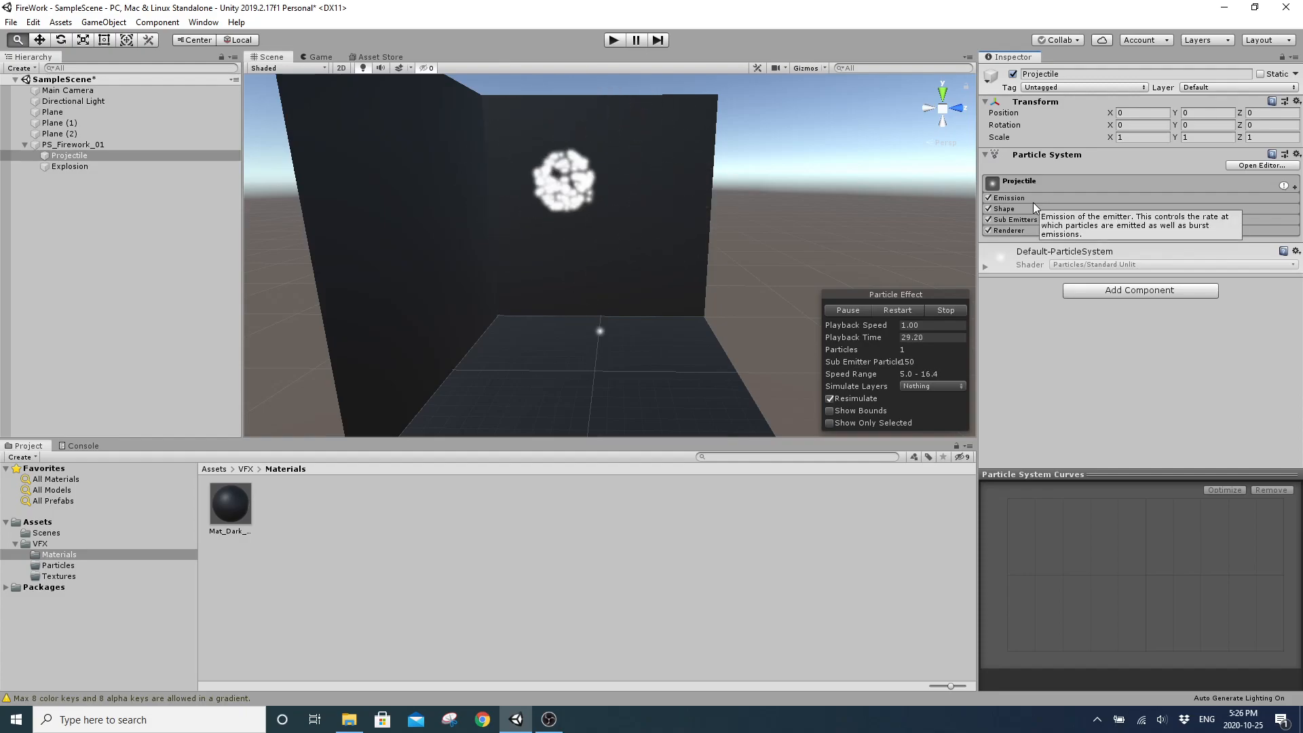
Turn off looping for the Projectile and replay the whole firework from a different angle
left_click(1047, 187)
left_click(1105, 209)
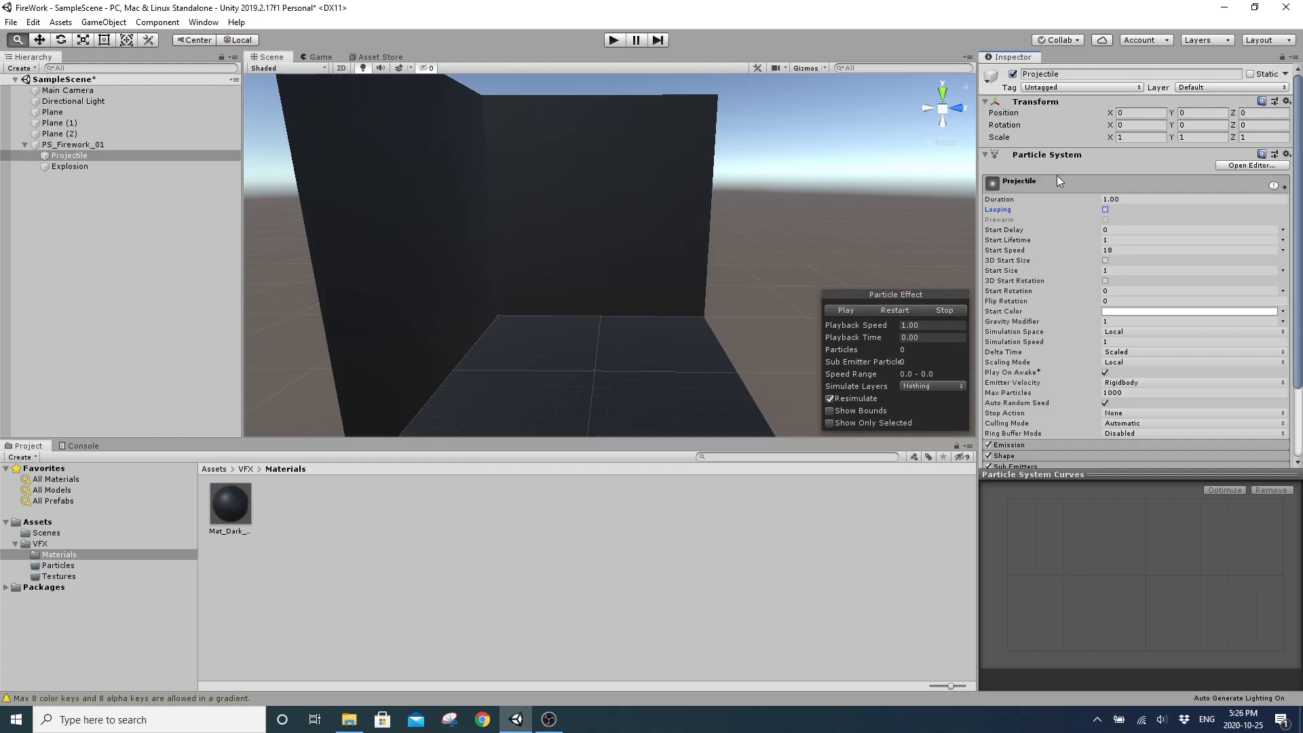
left_click(1035, 182)
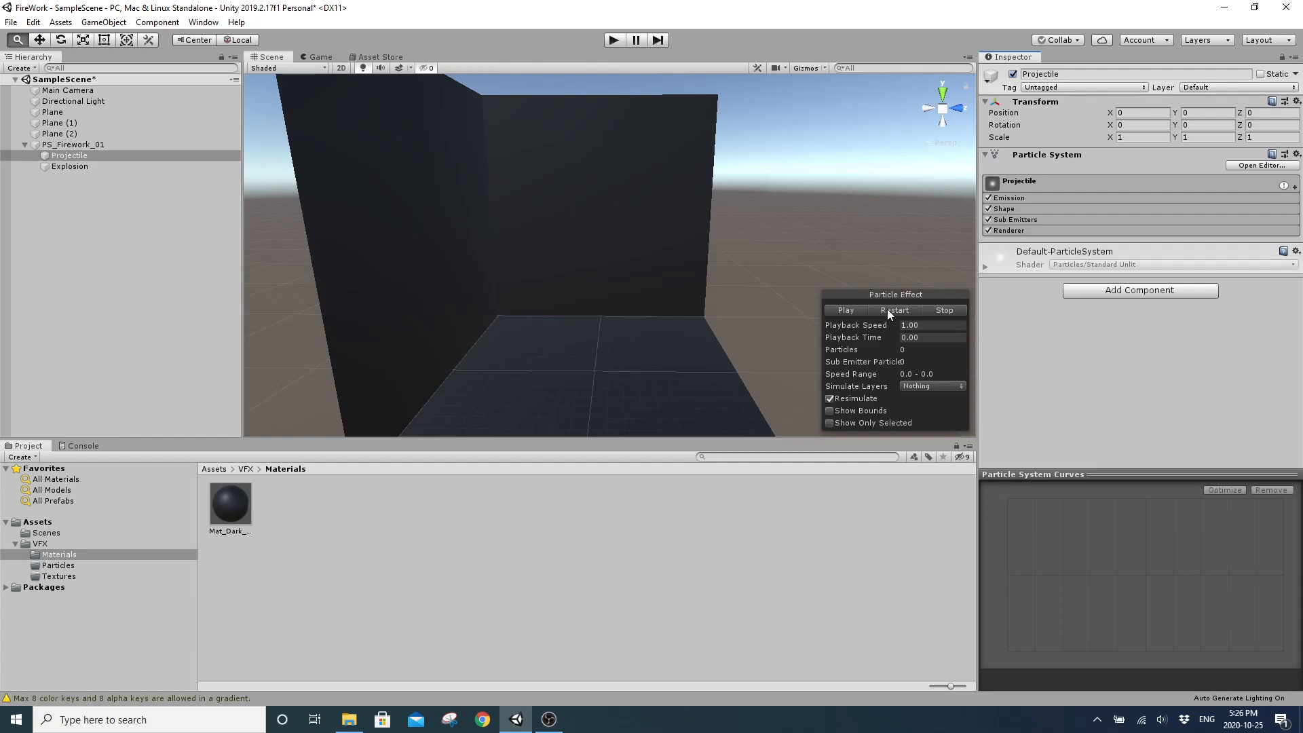
left_click(886, 309)
left_click_drag(803, 256, 793, 256, "alt")
right_click_drag(793, 256, 722, 268)
left_click(899, 310)
Try a random start size between 0.5 and 1 for the Explosion, replay it, and return the size to Constant
left_click(102, 166)
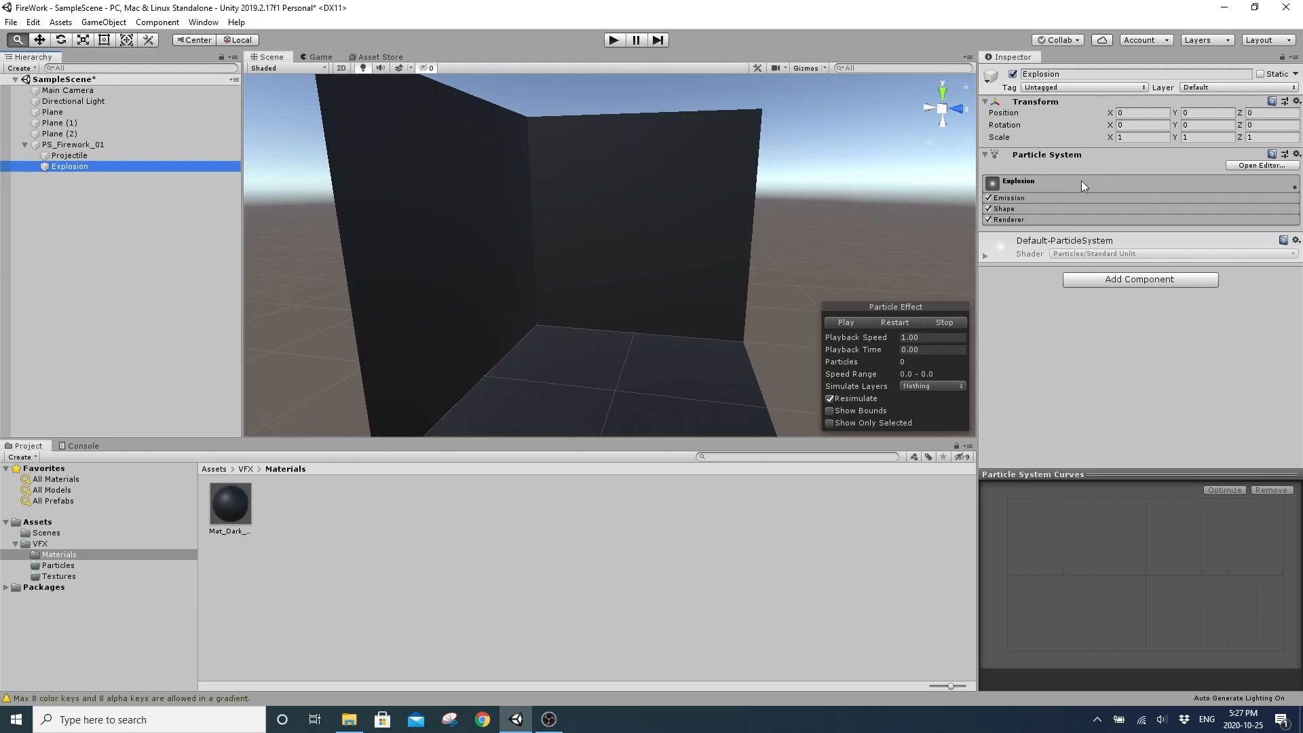
left_click(1044, 184)
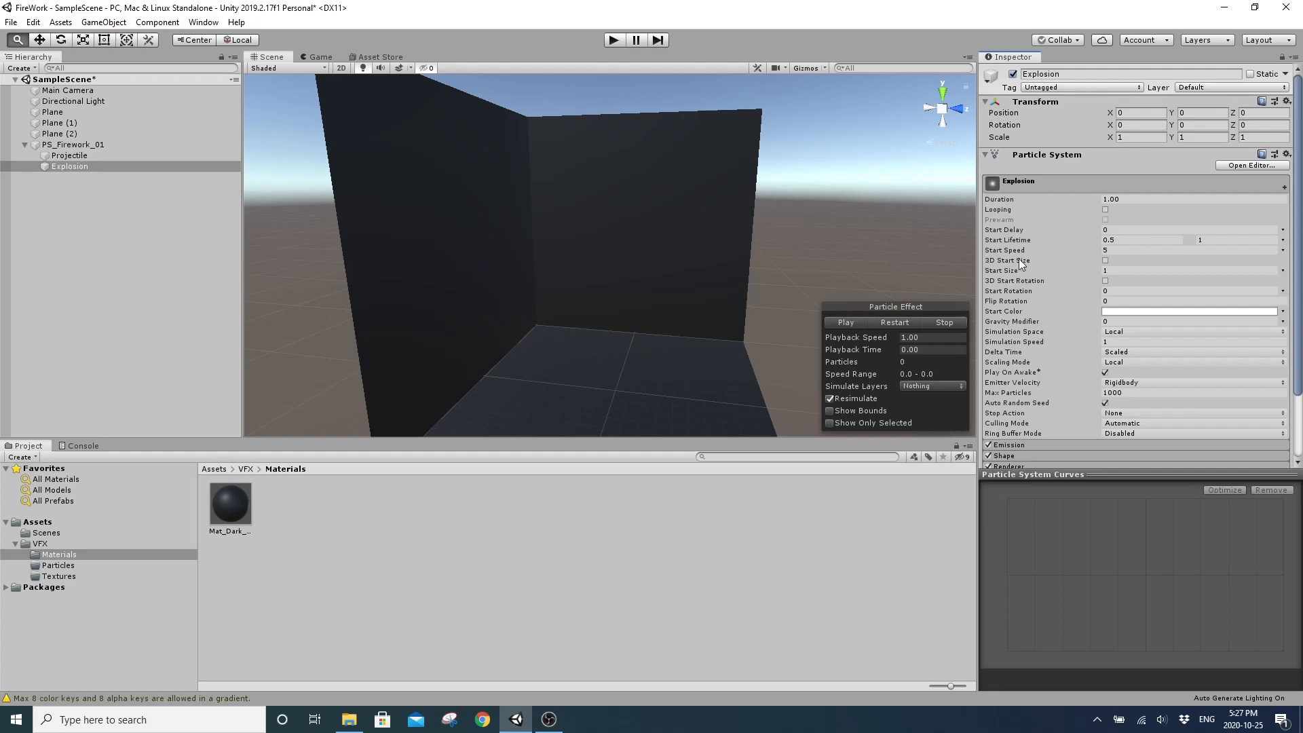
left_click(1282, 275)
left_click(1194, 313)
left_click(879, 323)
left_click(878, 324)
left_click(1282, 271)
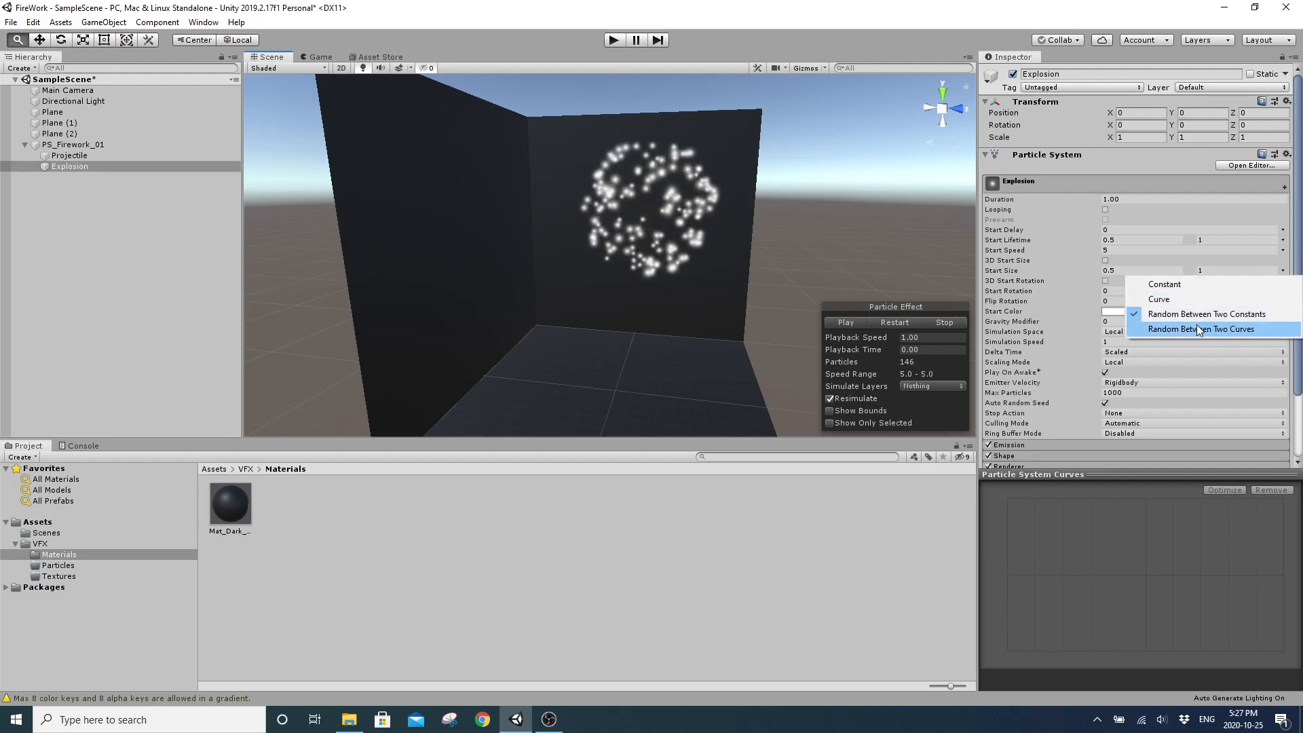
left_click(1184, 286)
left_click(1147, 270)
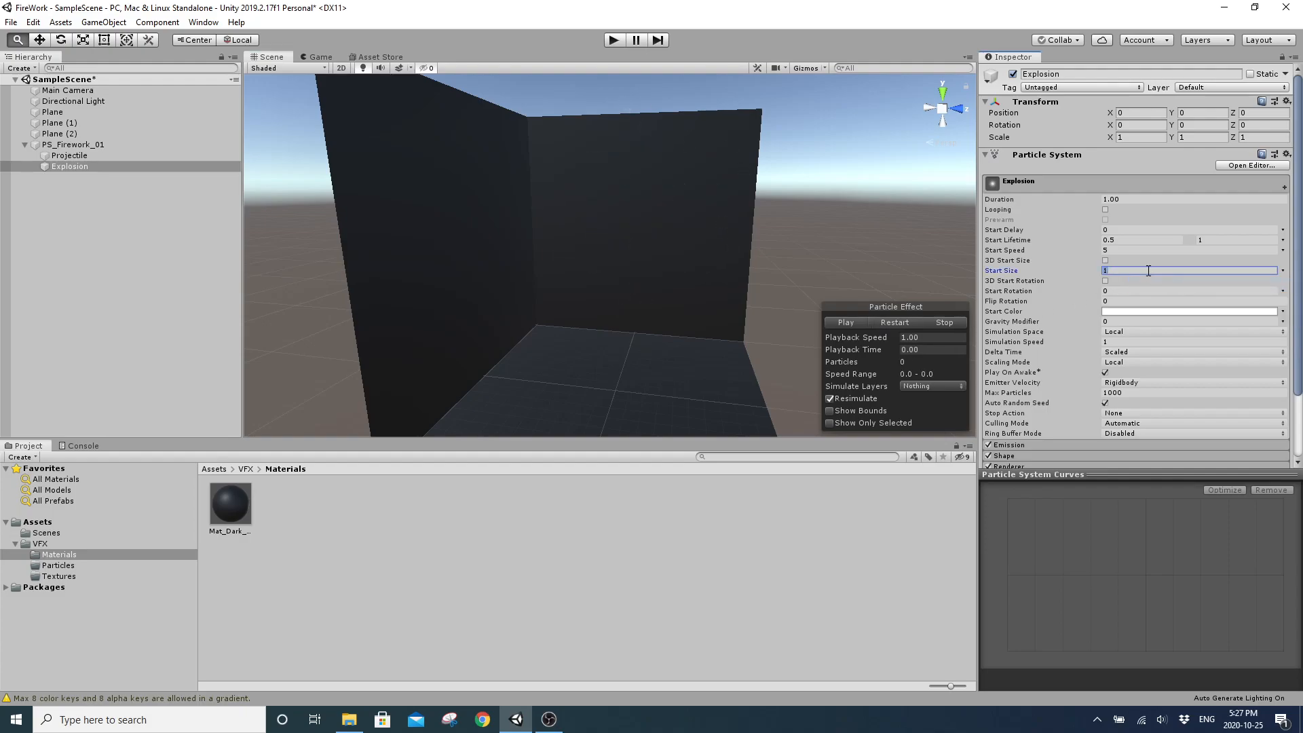
Set the Explosion's start size to Random Between Two Constants, 0.3 and 0.5, with 3D Start Rotation off, and replay the effect
left_click(1281, 270)
left_click(1222, 313)
left_click(1224, 277)
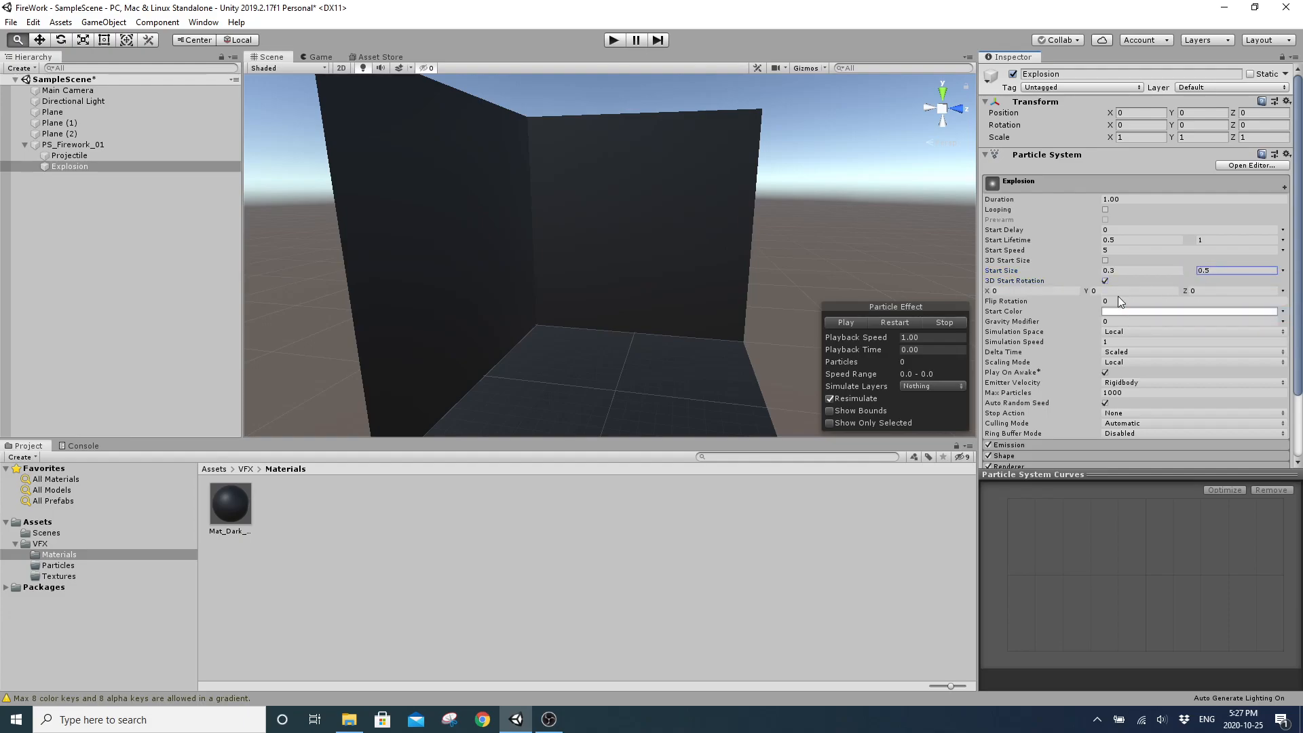
left_click(1105, 281)
left_click(890, 323)
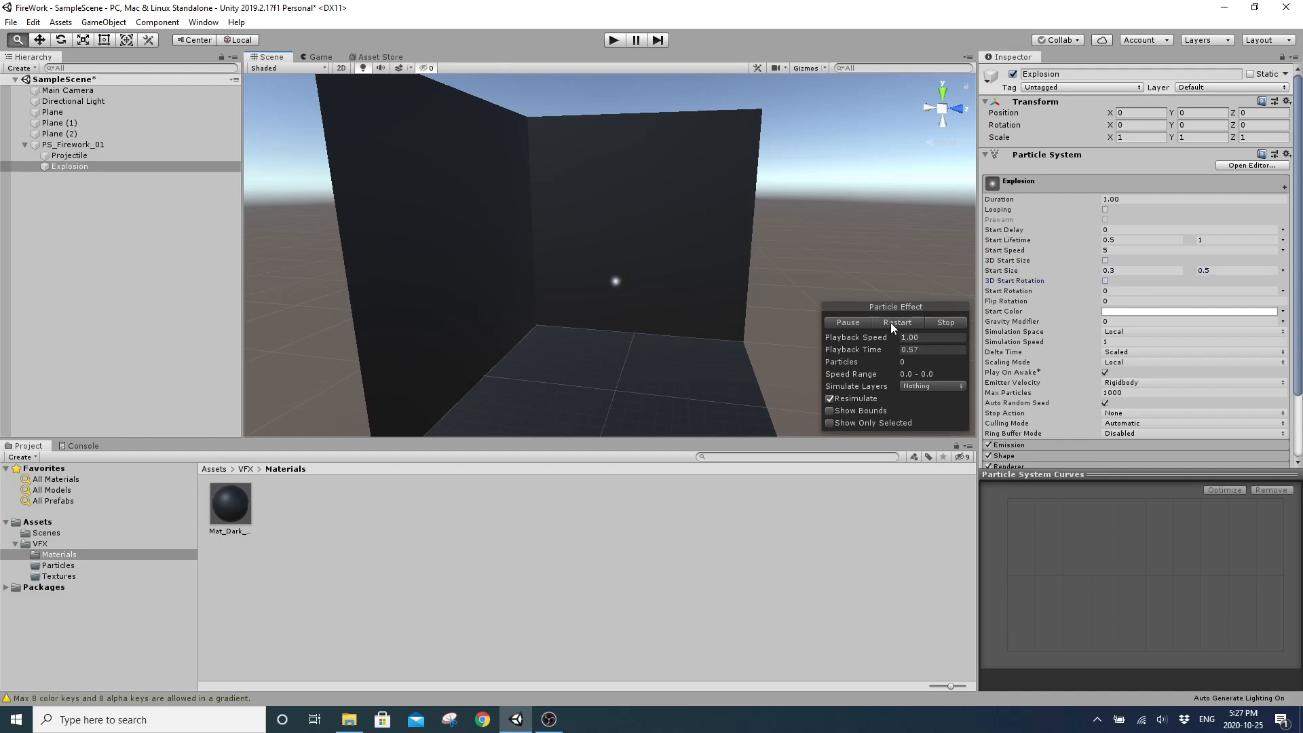
Replay the firework once more and look over the Explosion's Renderer settings
left_click(890, 323)
left_click(1021, 182)
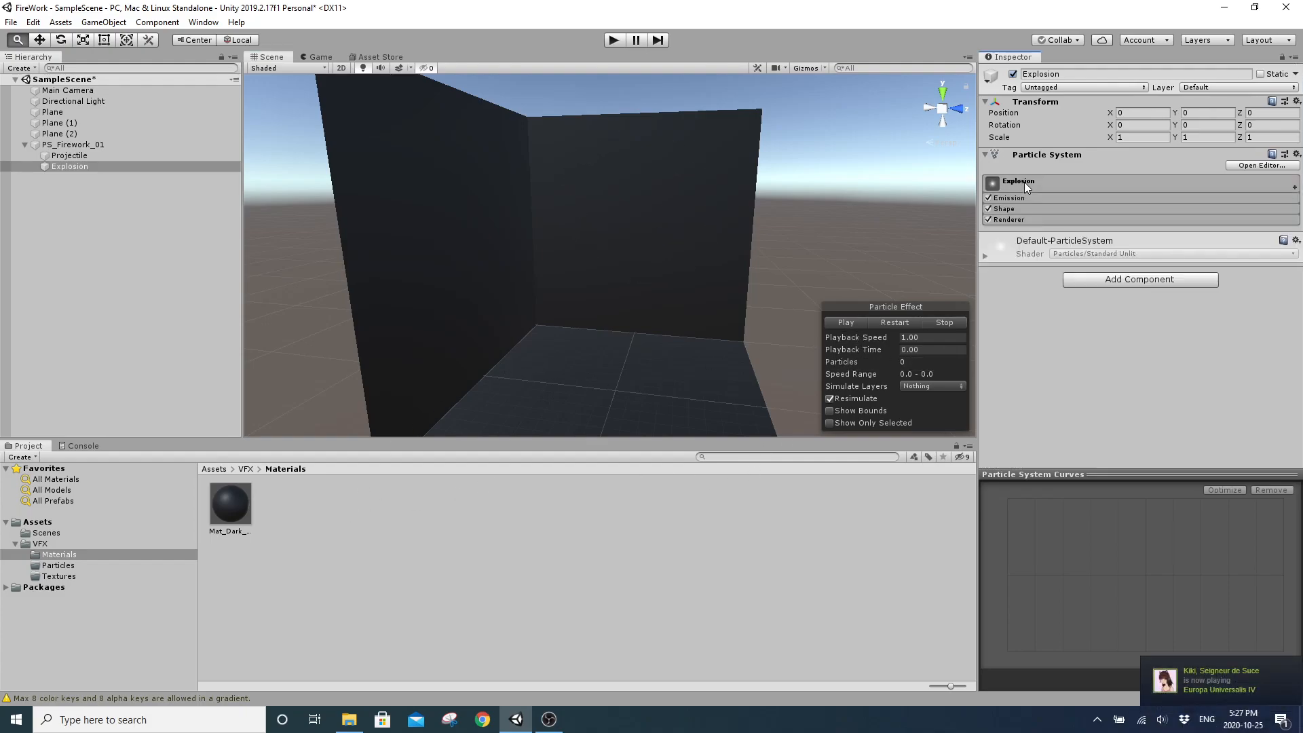
left_click(1016, 220)
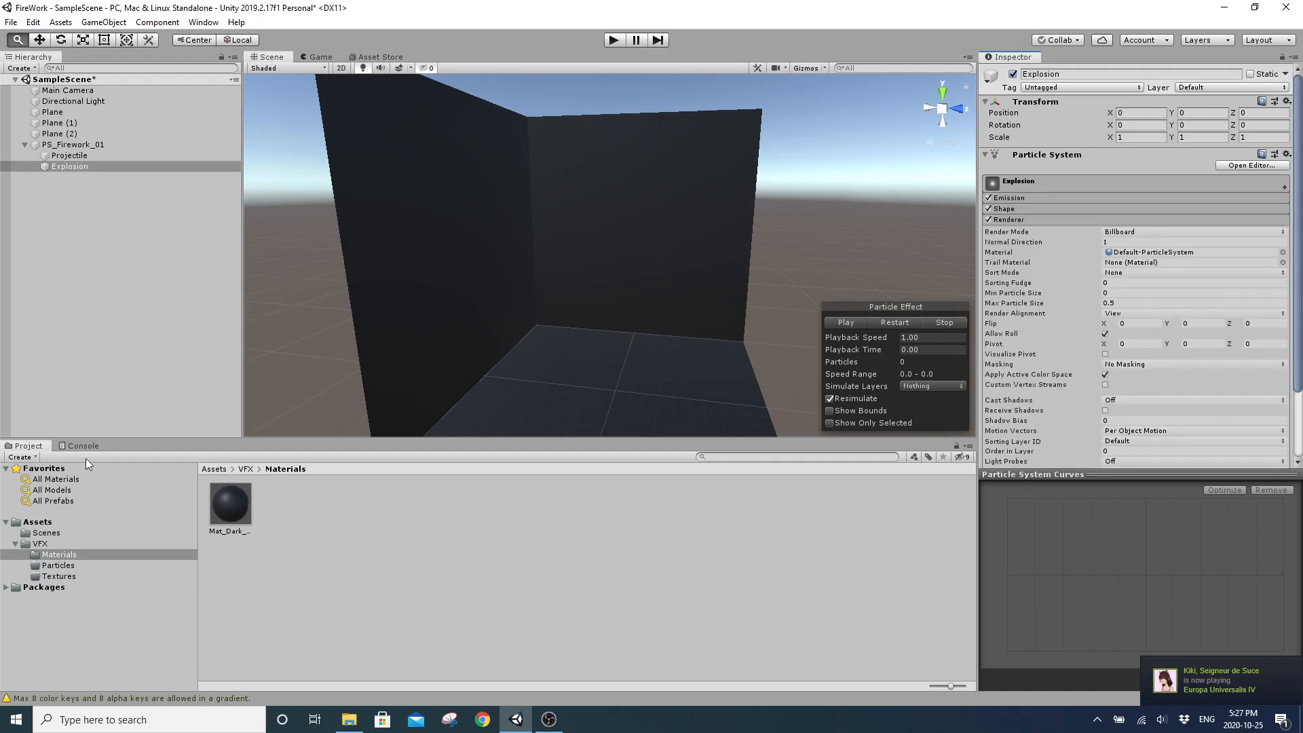
left_click(362, 536)
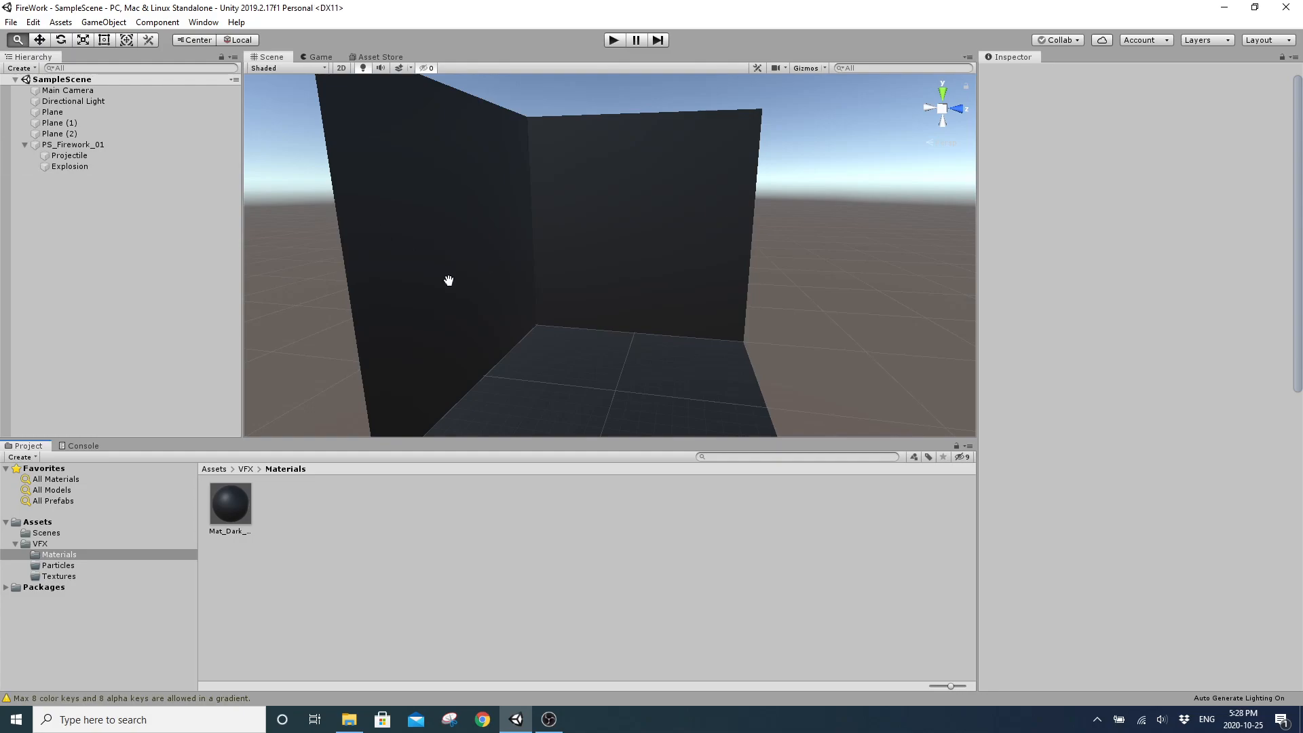
Save PS_Firework_01 with its children as a prefab in the VFX/Particles folder
left_click(74, 567)
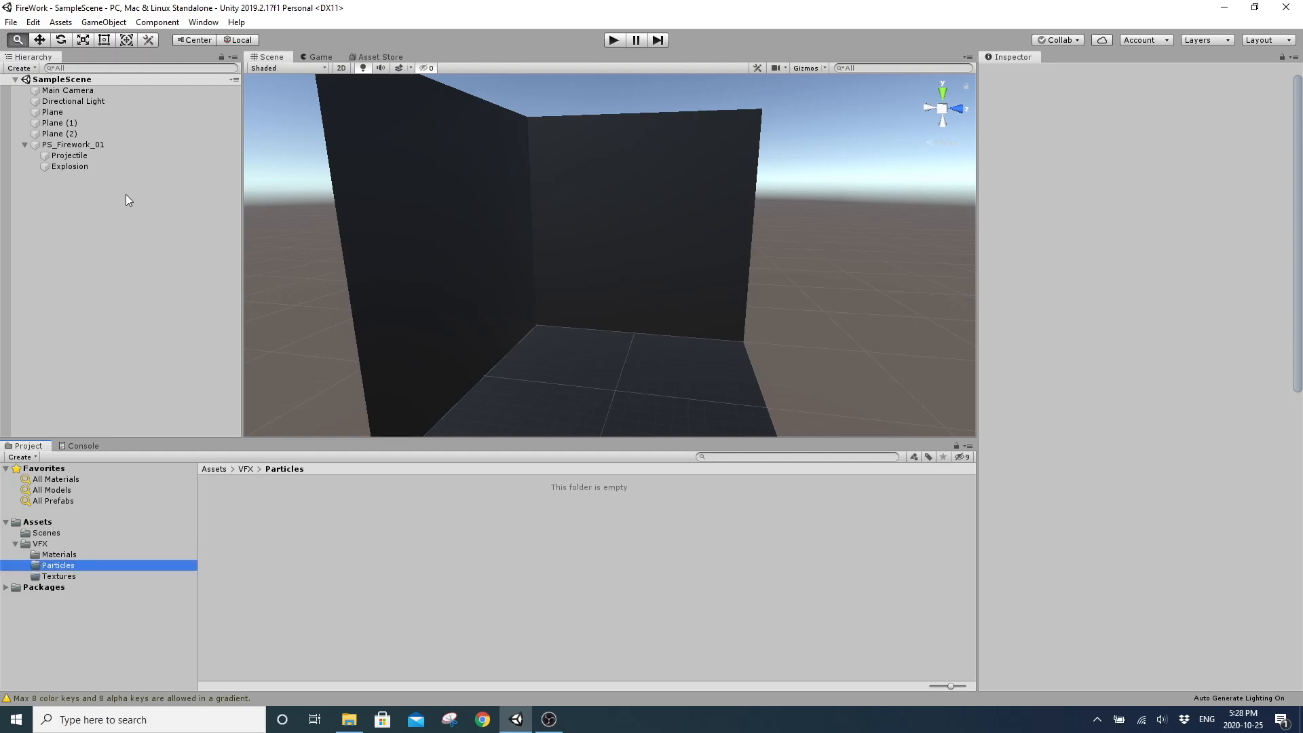
left_click(74, 145)
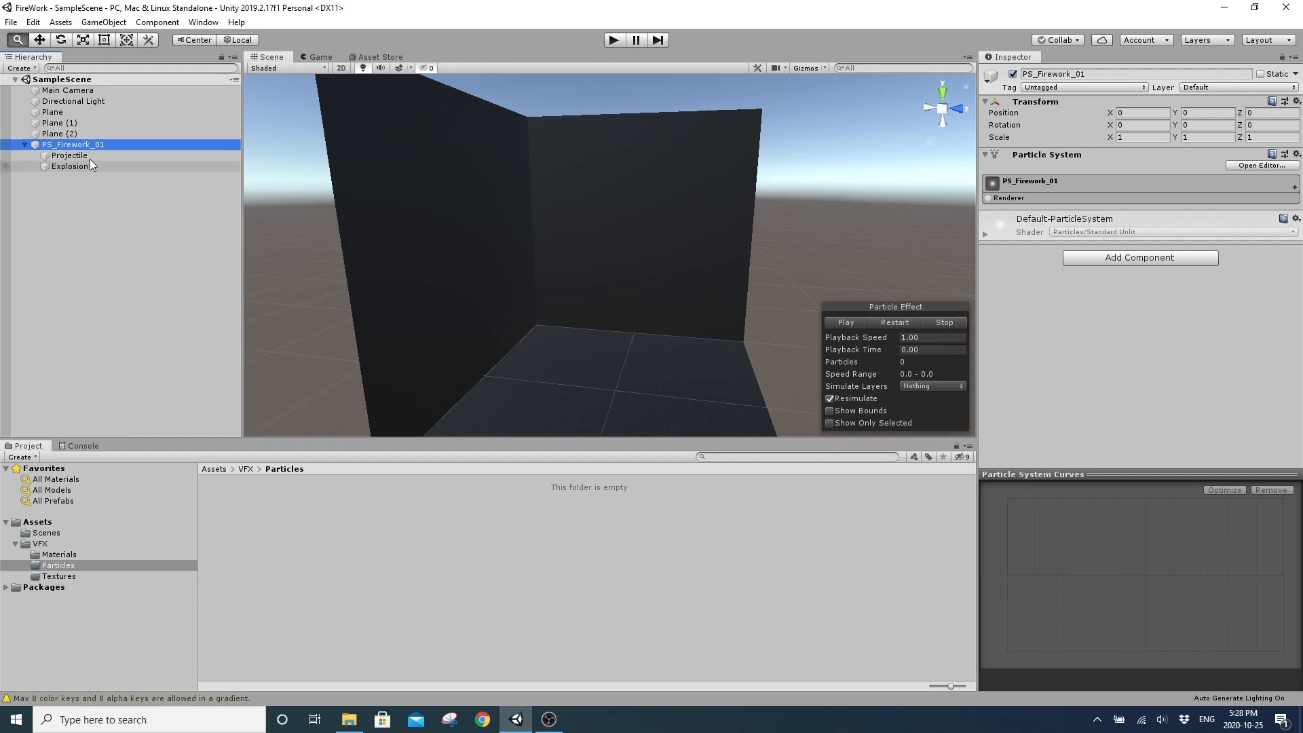
left_click_drag(92, 144, 298, 529)
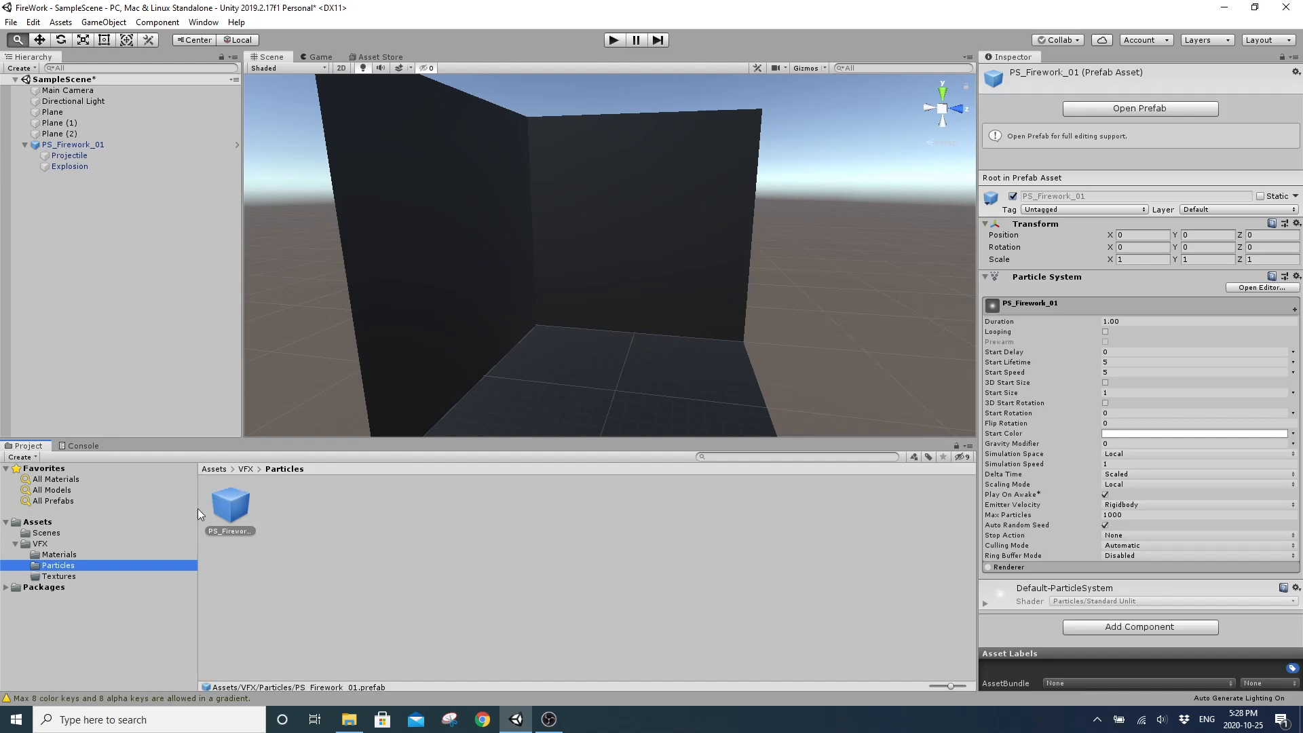
Place two test instances of the PS_Firework_01 prefab in the scene to preview them, and delete both
left_click_drag(569, 366, 553, 392, "alt")
left_click_drag(226, 514, 692, 359)
left_click_drag(231, 505, 449, 382)
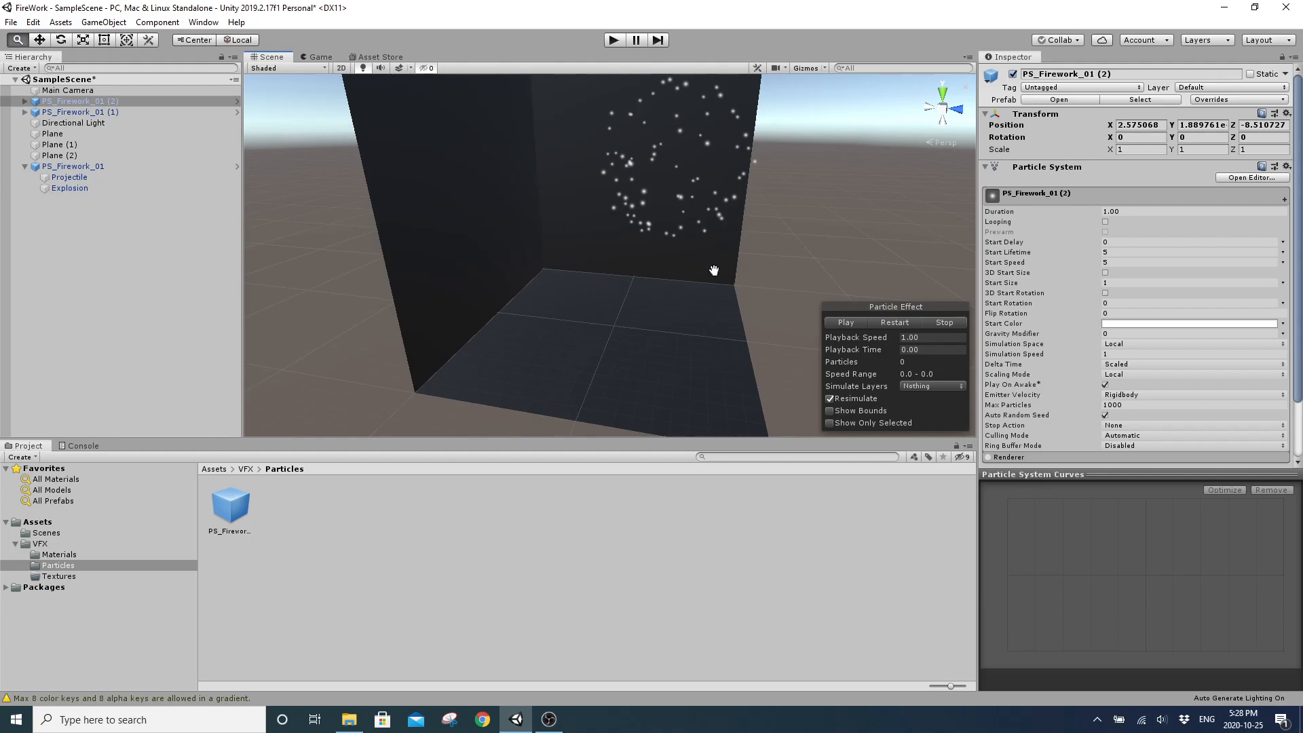
left_click(133, 112, "ctrl")
left_click(406, 233)
key("Delete")
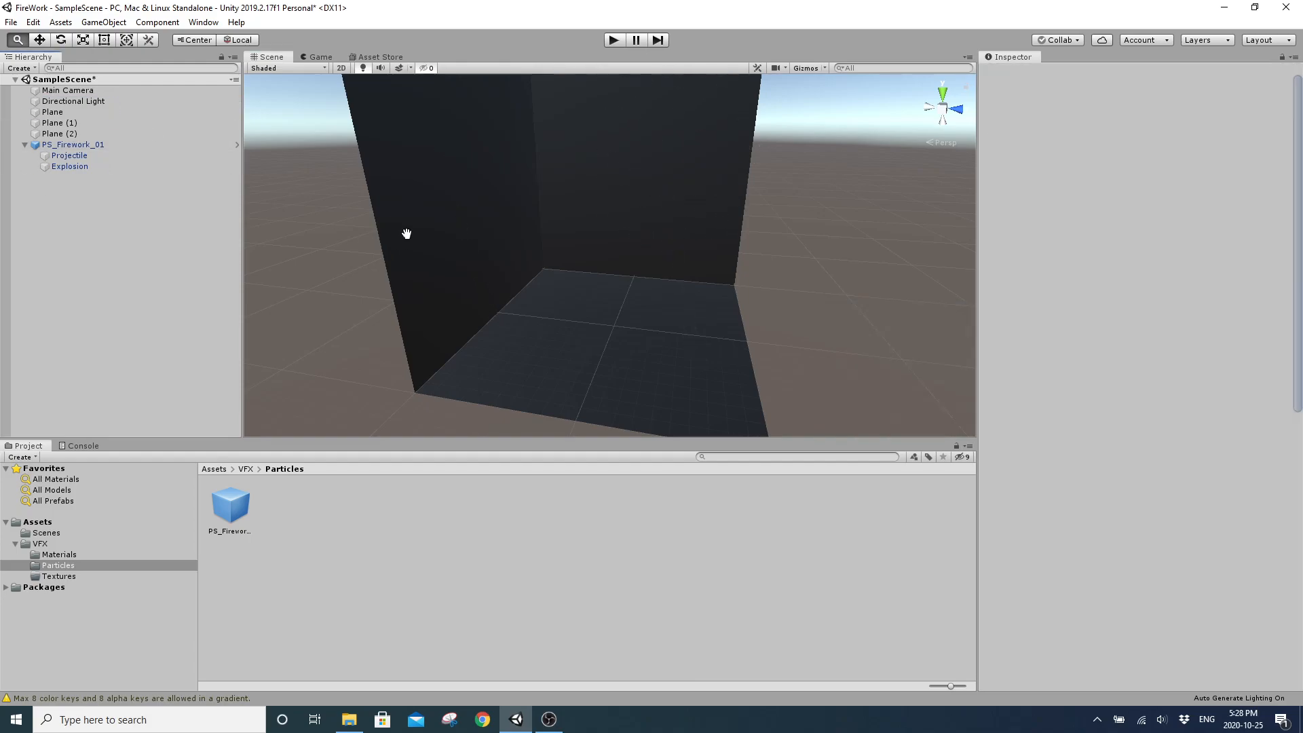
Check which prefab overrides the PS_Firework_01 instance in the scene has
left_click_drag(443, 272, 285, 282, "alt")
left_click(100, 145)
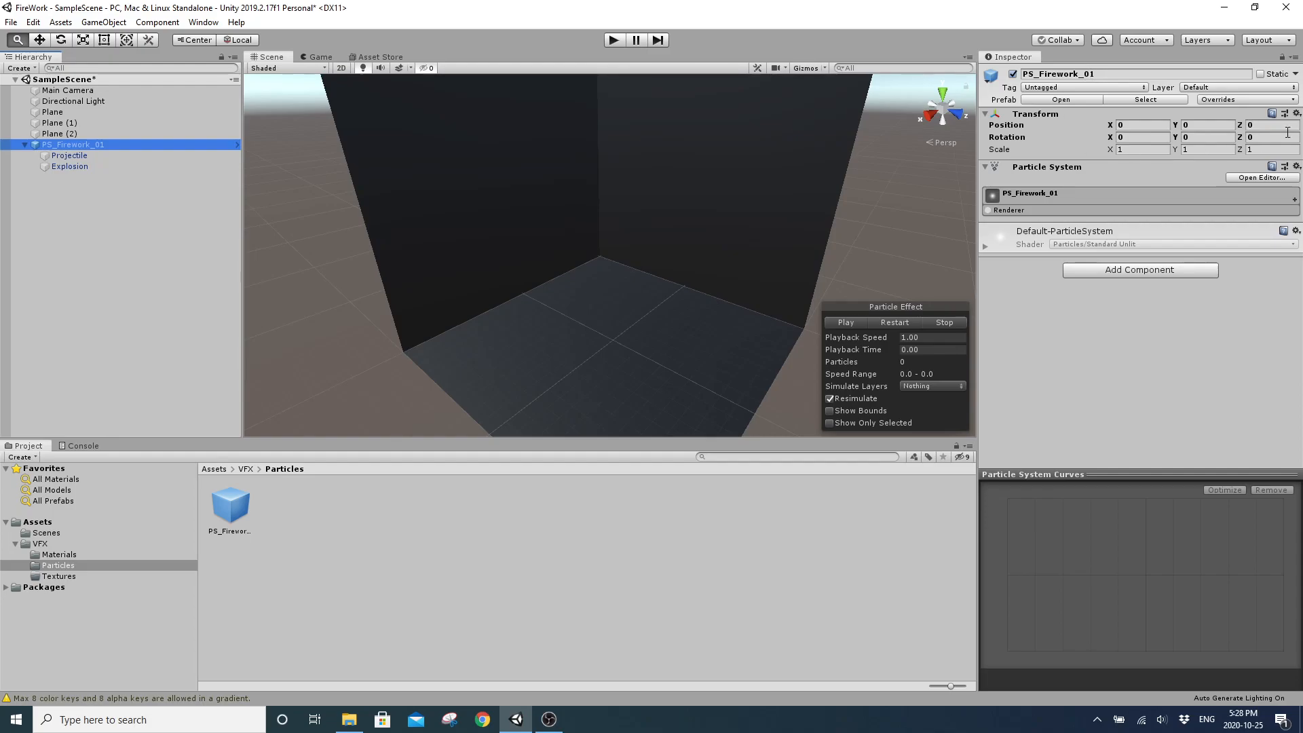
left_click(1231, 99)
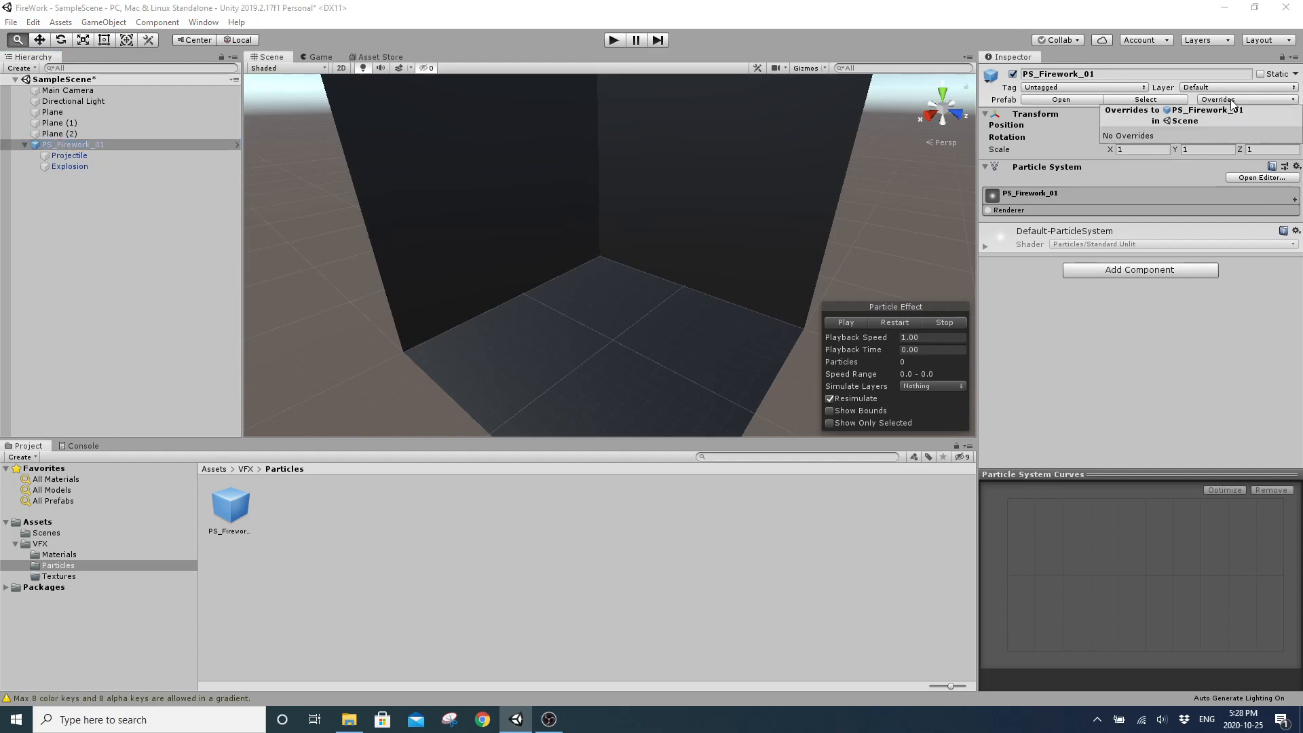
left_click(1231, 99)
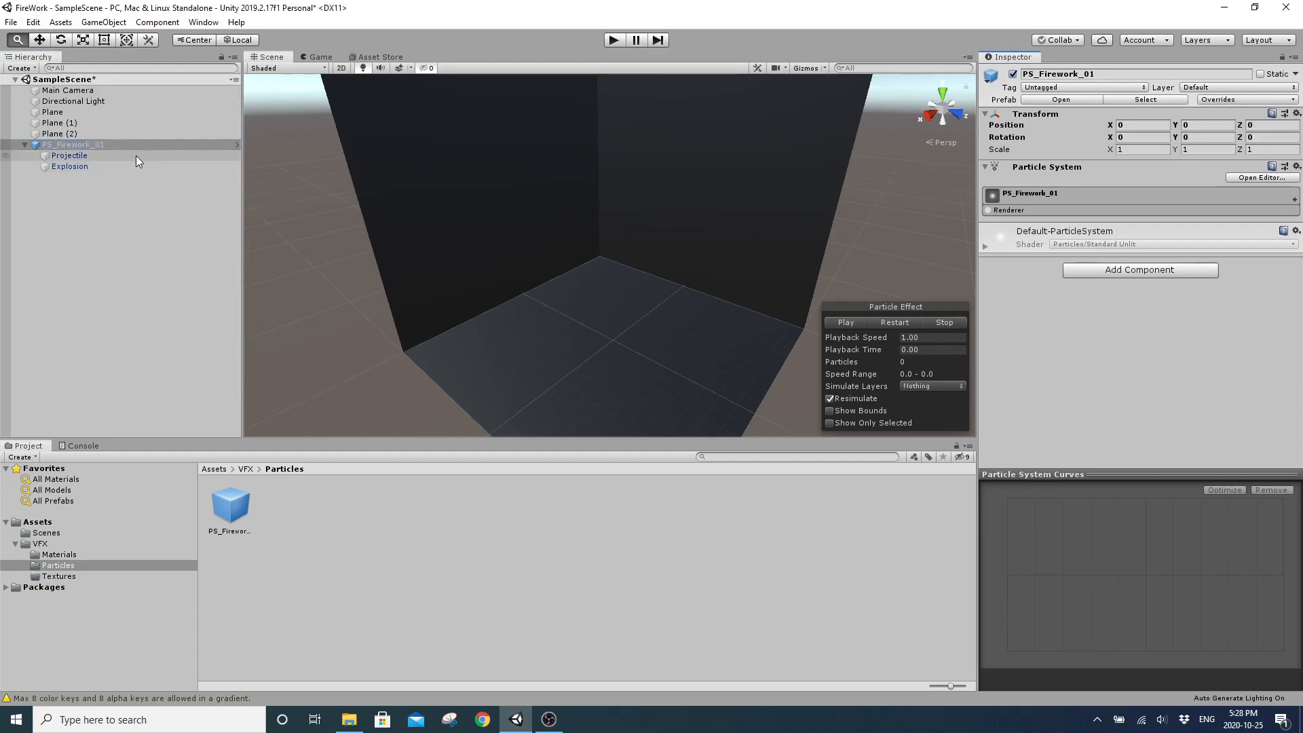
Change the Projectile's Start Color to golden yellow and play the effect to check it
left_click(69, 155)
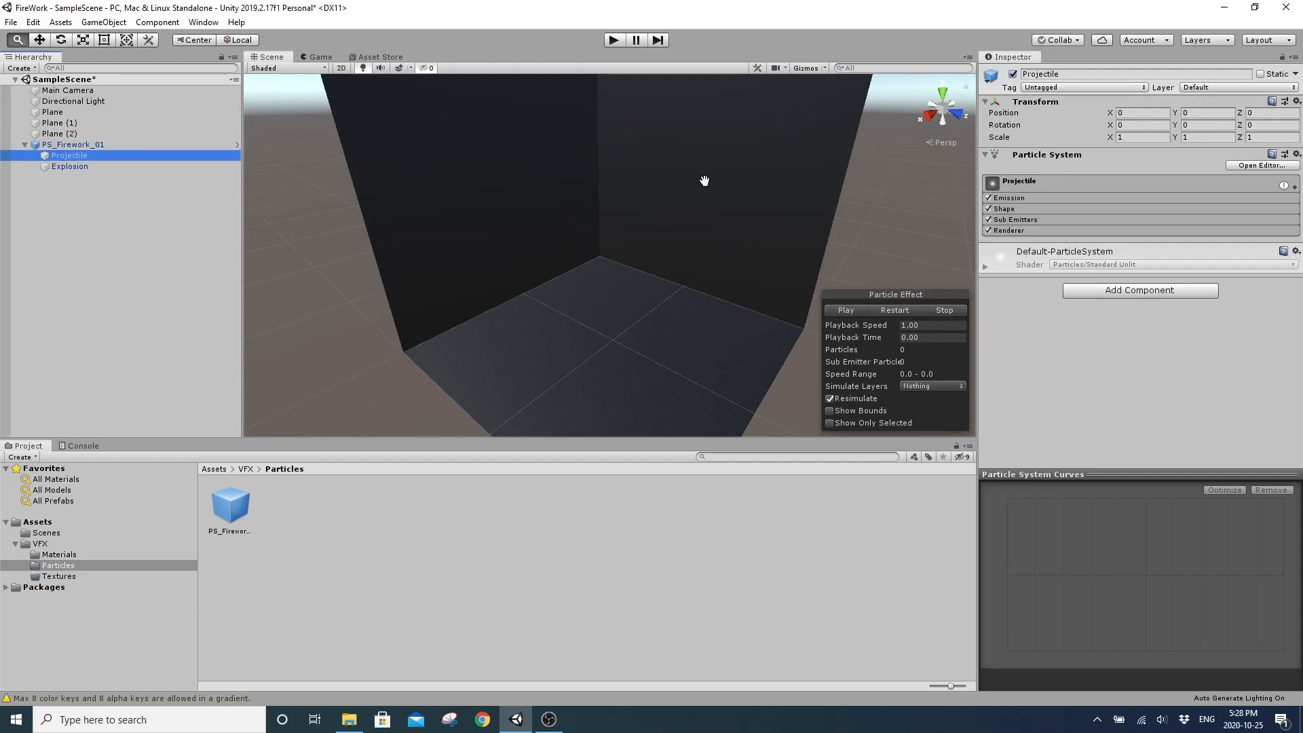
left_click(1019, 185)
left_click(1139, 312)
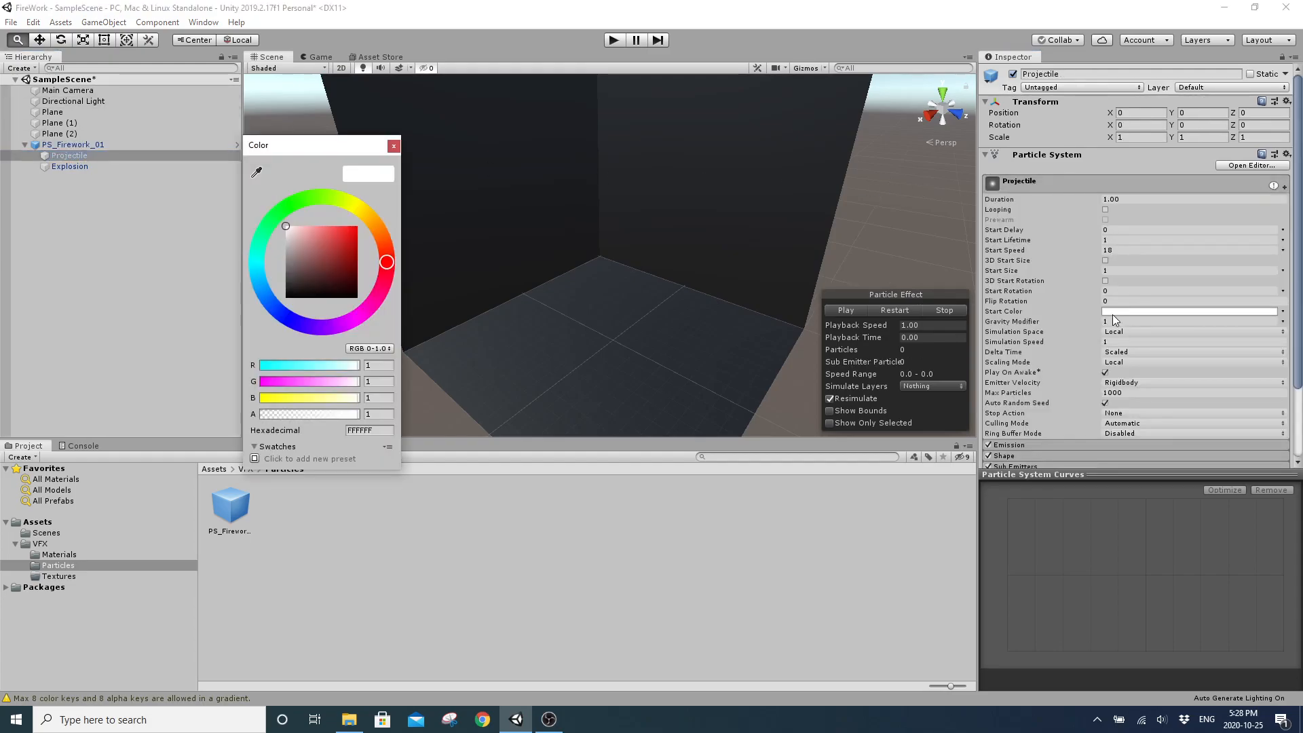
left_click_drag(319, 241, 365, 211)
left_click(393, 145)
left_click(846, 310)
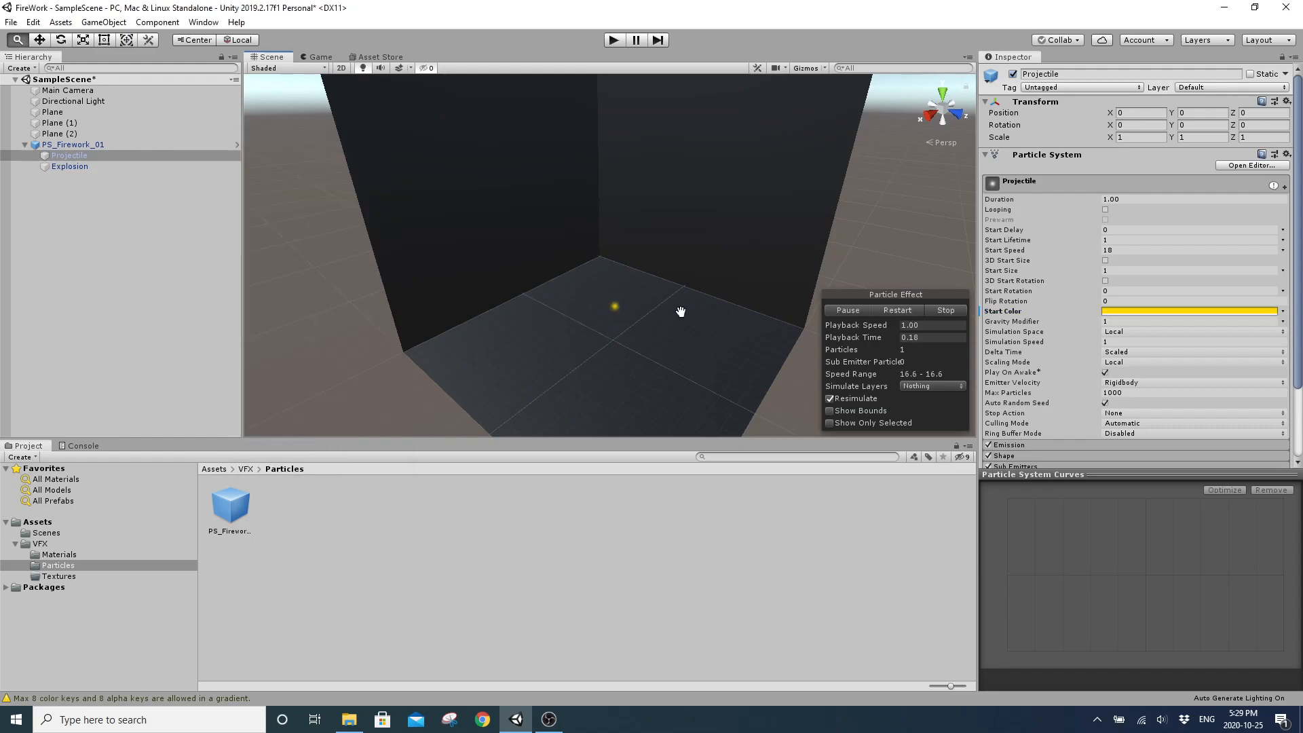
left_click_drag(613, 344, 624, 314)
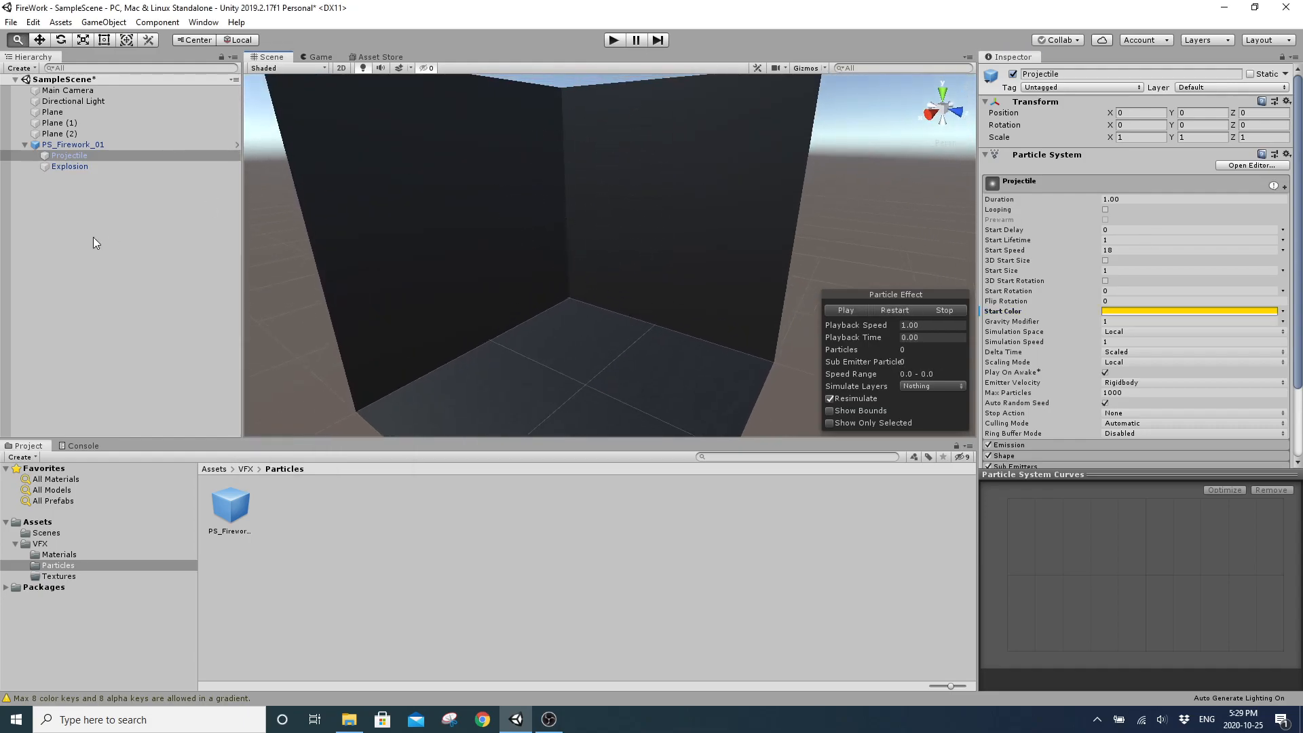
Compare the scene's PS_Firework_01 with its prefab asset and apply all of the instance's overrides to the prefab
left_click(63, 145)
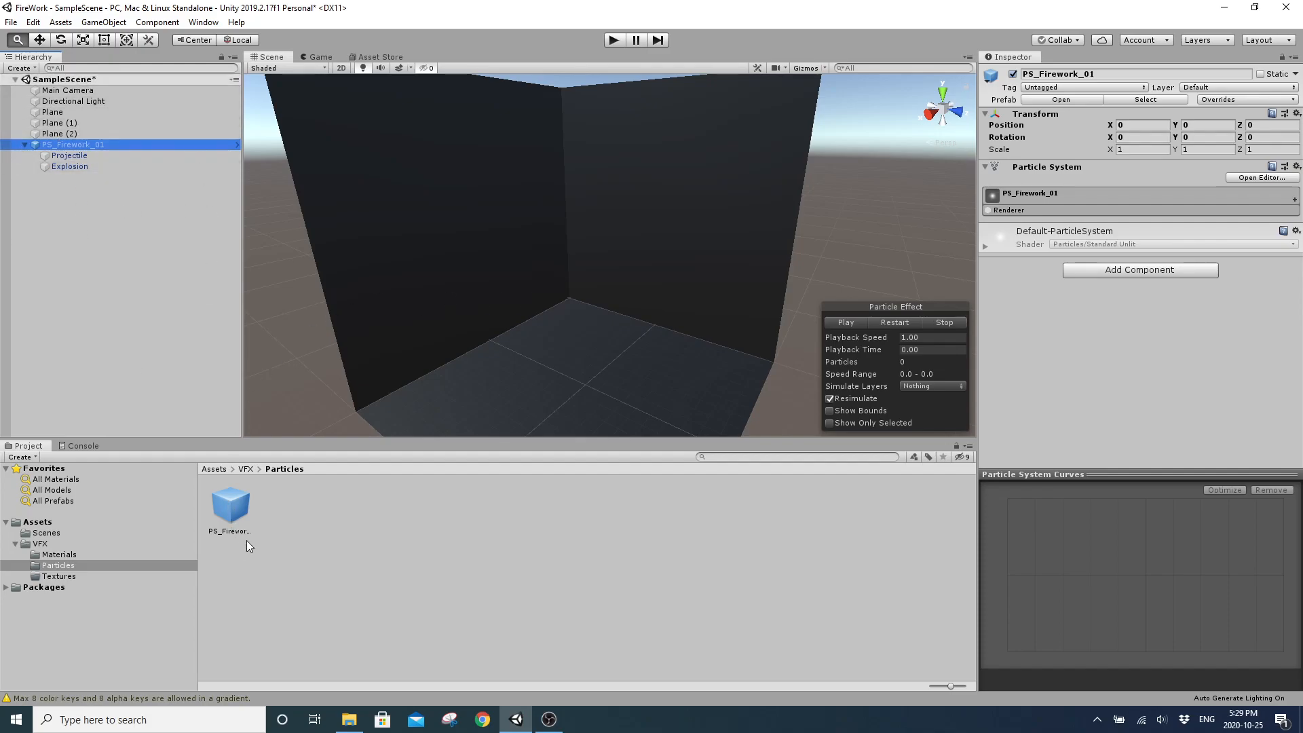
left_click(241, 510)
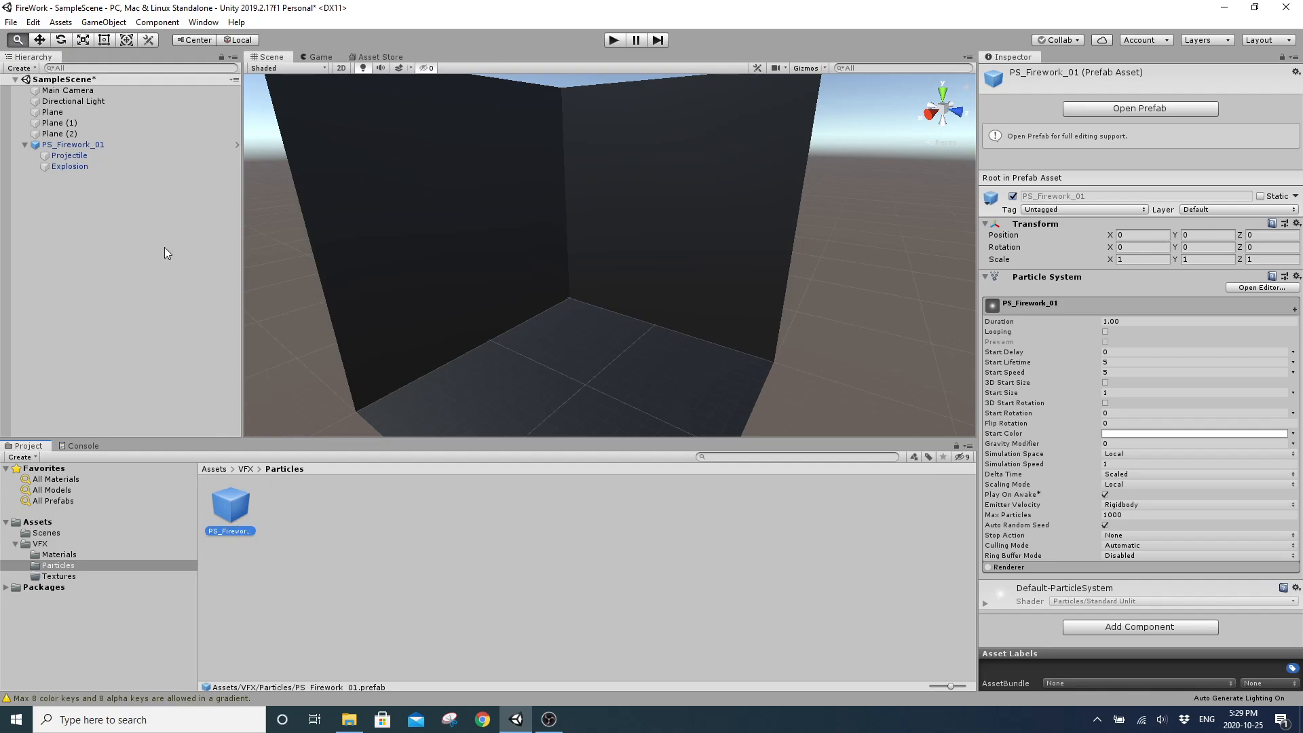
left_click(103, 146)
left_click(1221, 100)
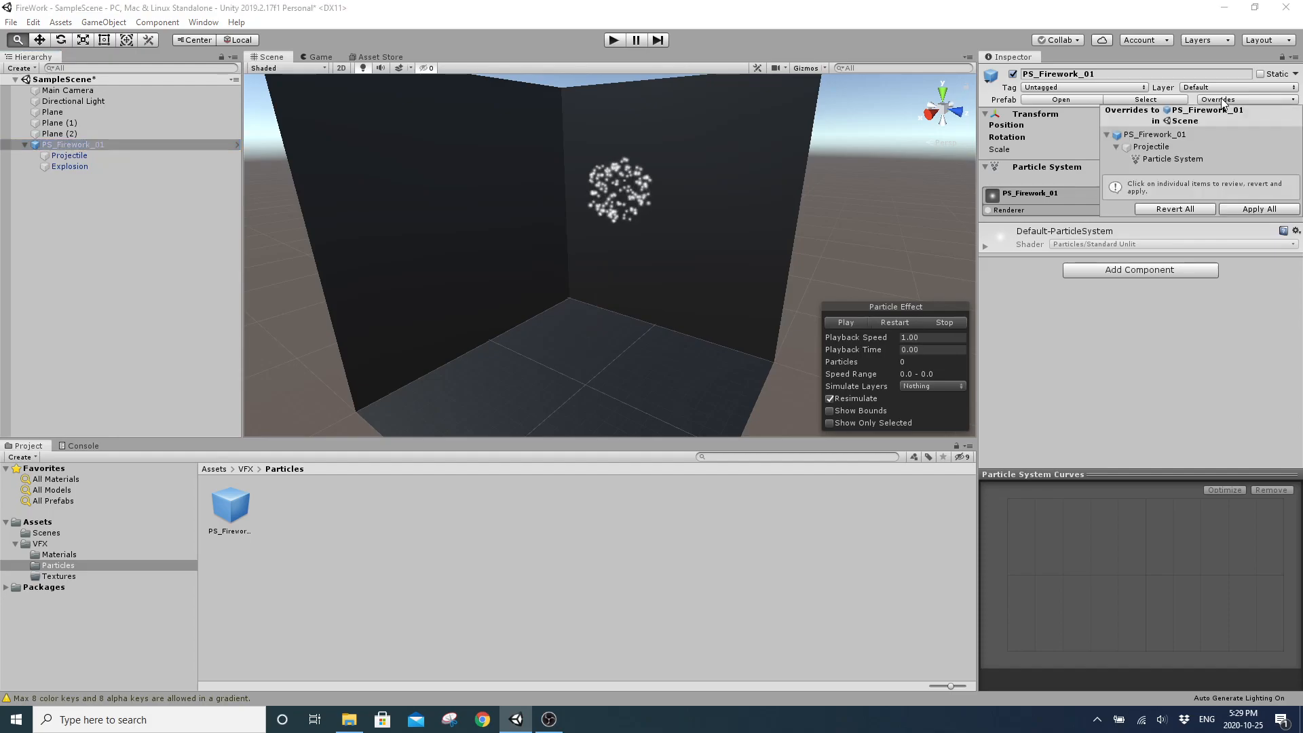
left_click(1244, 209)
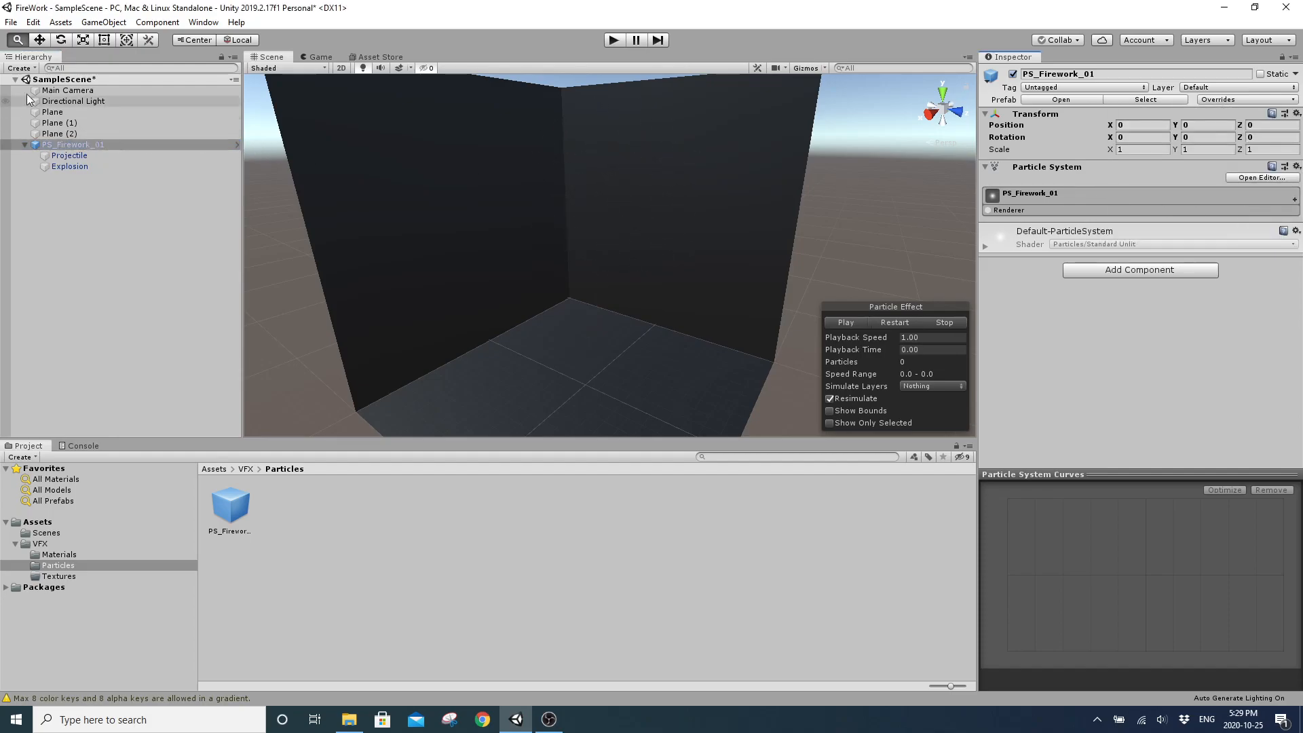
Place one test instance of the PS_Firework_01 prefab near the wall to check the Projectile color, and delete it
left_click(234, 510)
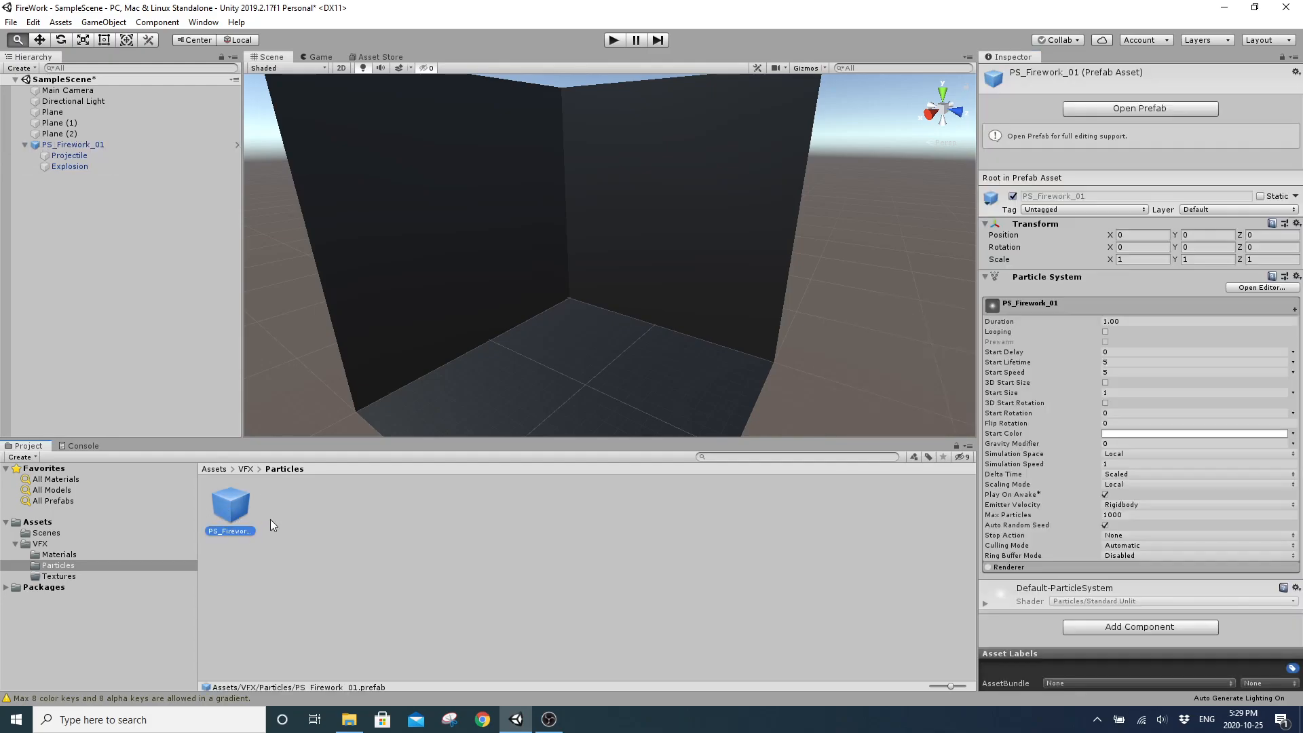
left_click_drag(236, 513, 715, 373)
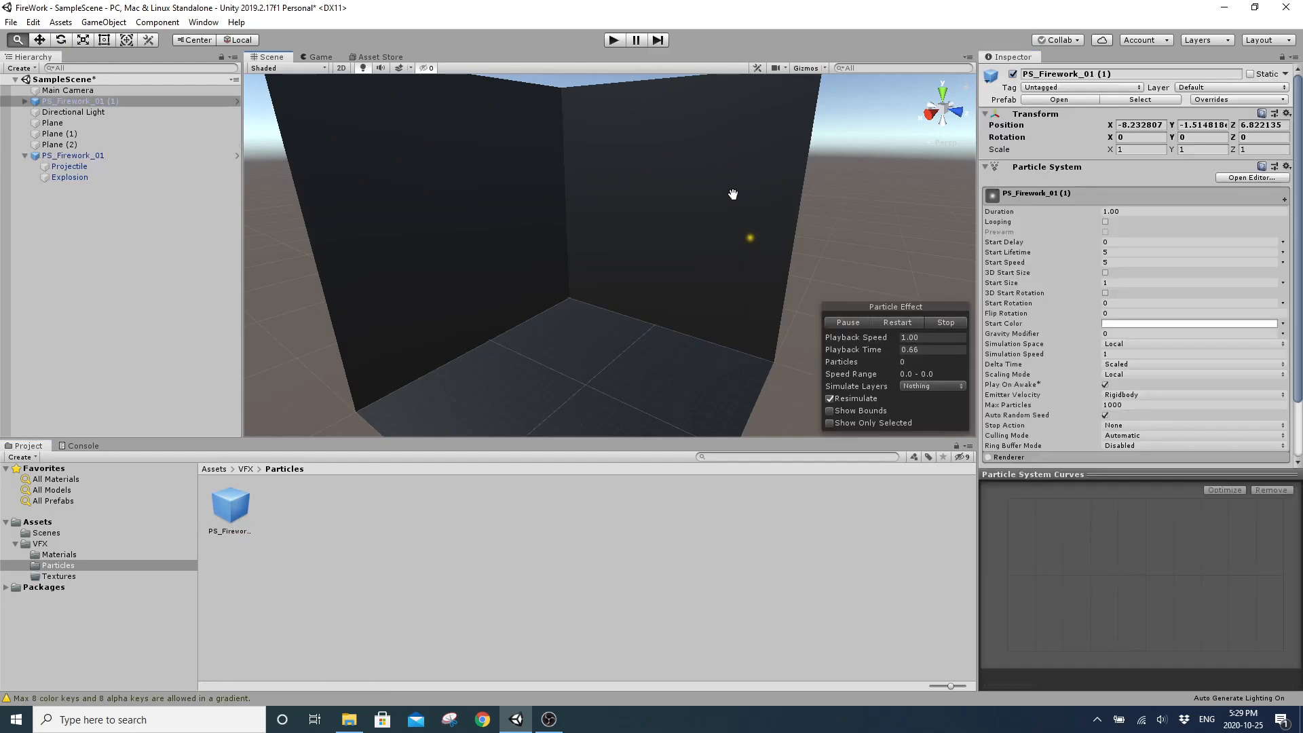
key("Delete")
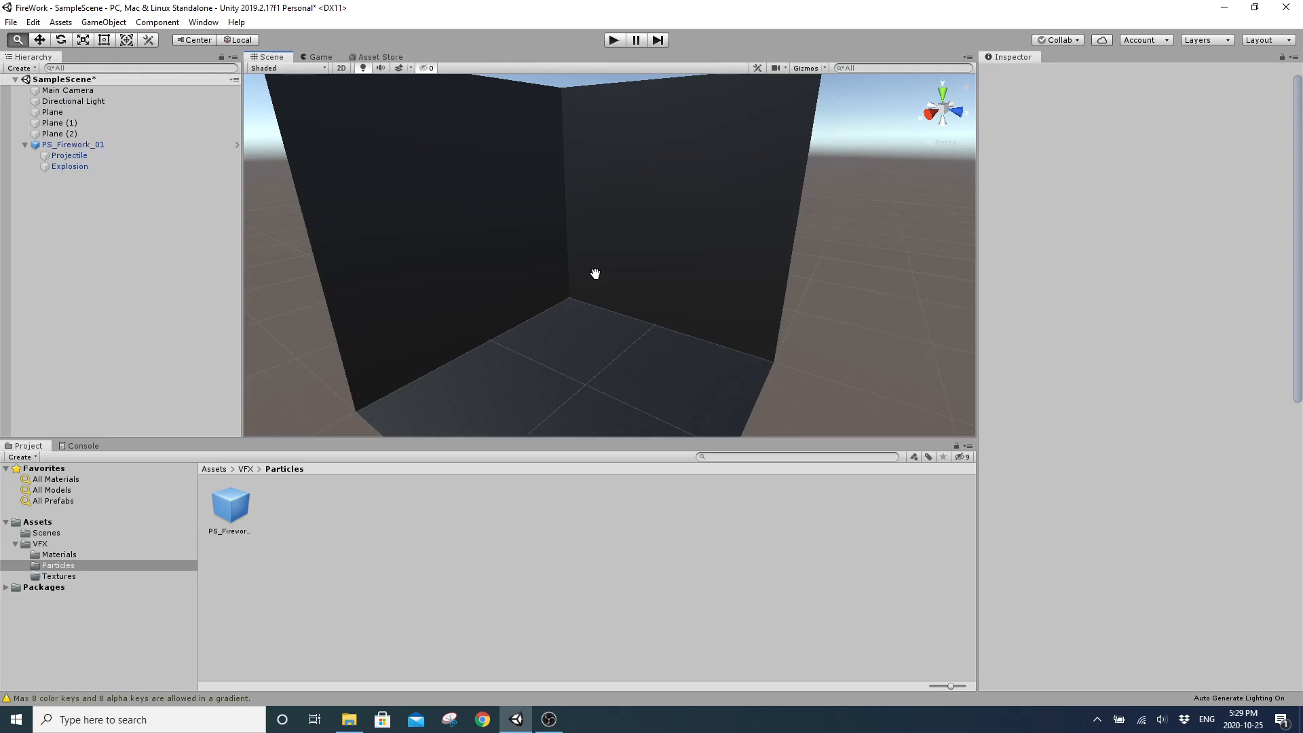